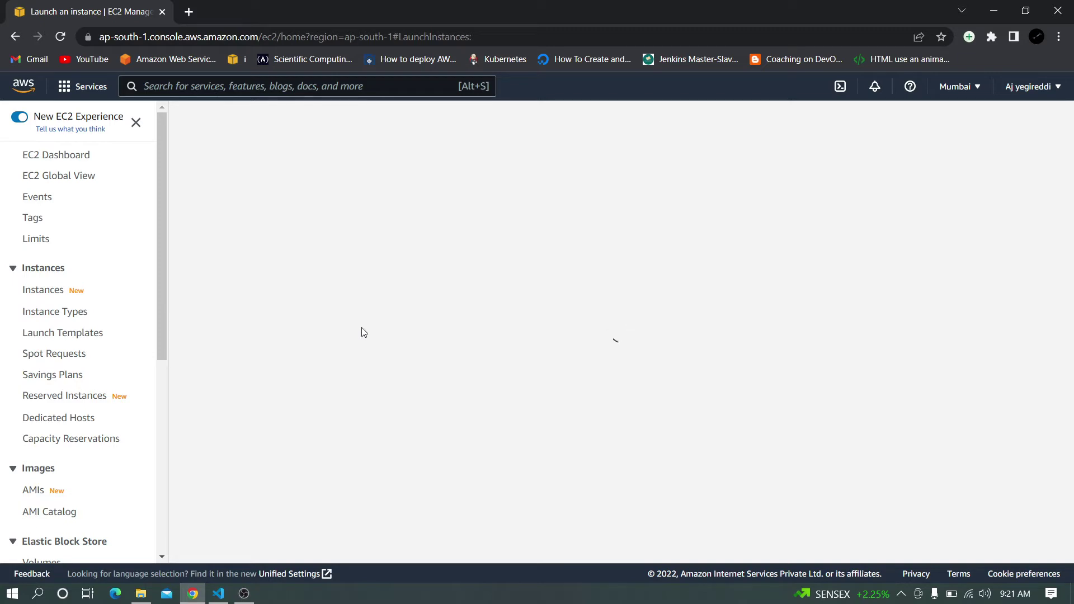
- Name the new EC2 instance Nexus and choose Ubuntu as its operating system image
{"action": "scroll", "coordinate": [352, 389], "scroll_direction": "down", "scroll_amount": 1}
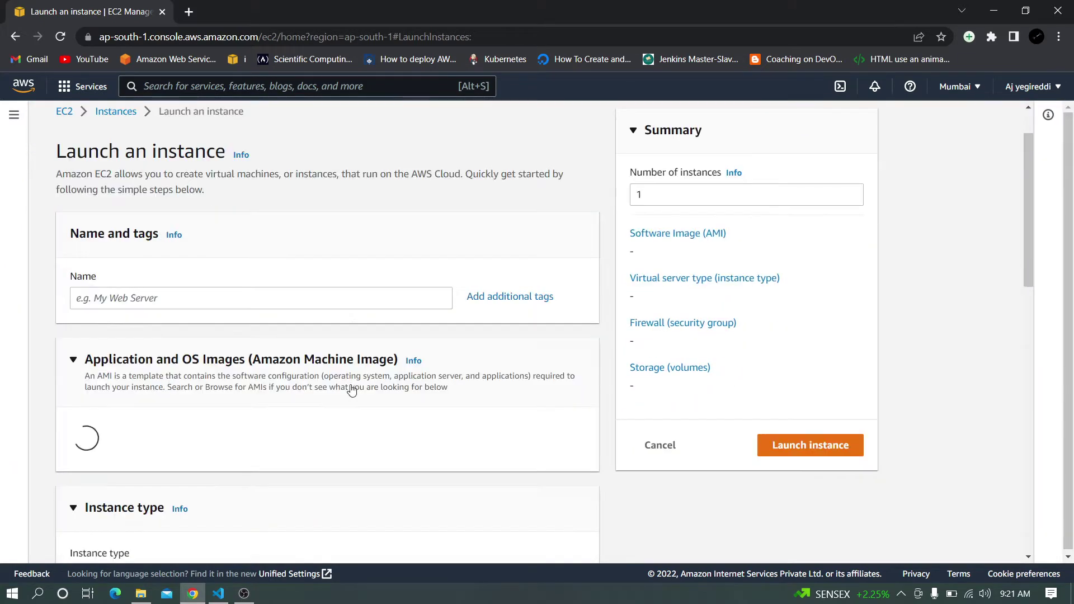
{"action": "left_click", "coordinate": [194, 295]}
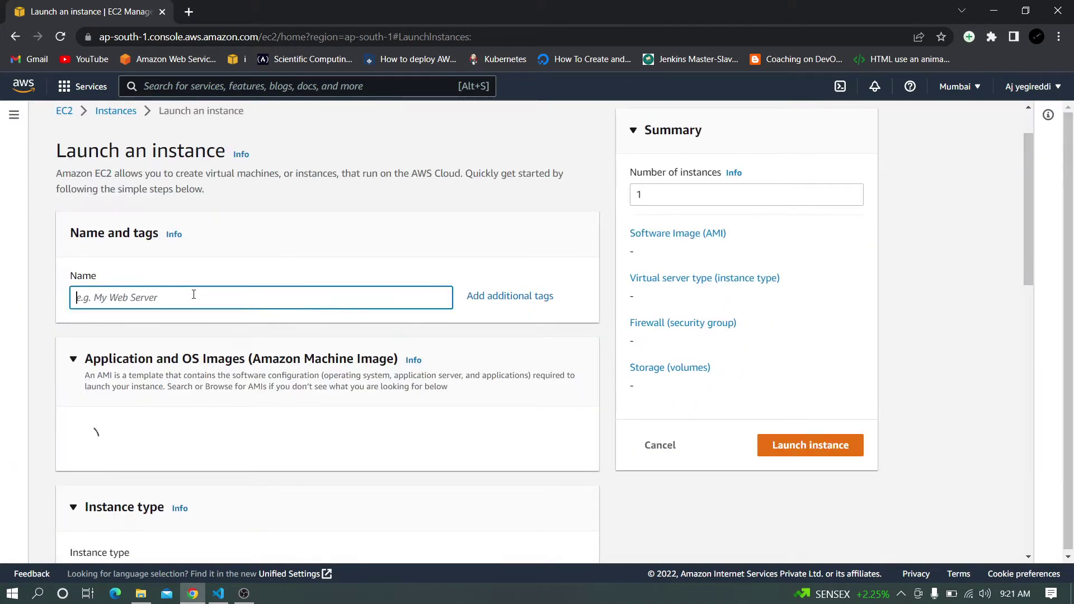
{"action": "type", "text": "Nexus"}
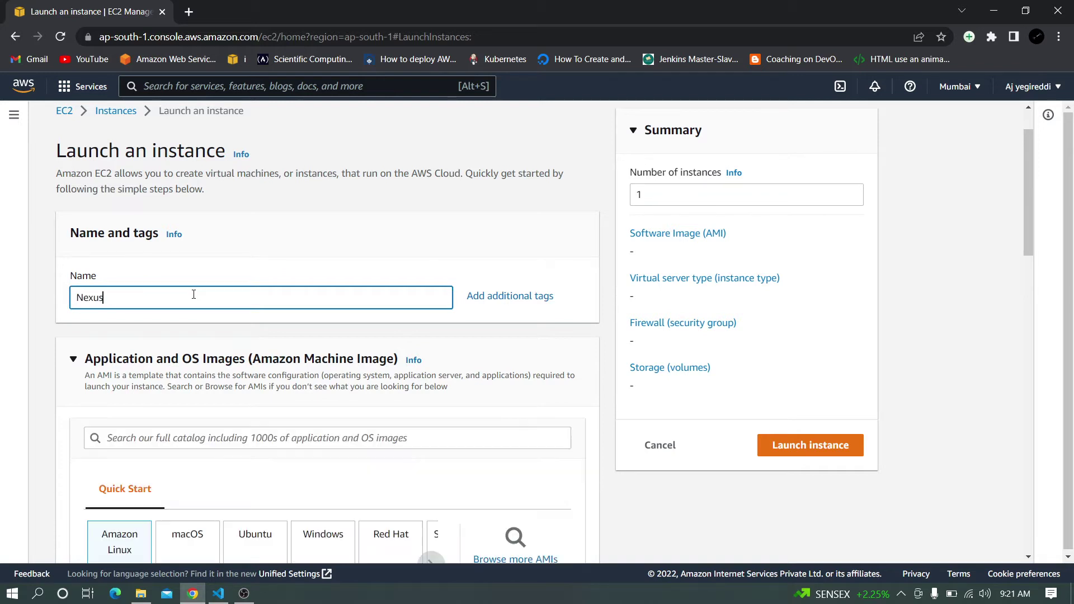
{"action": "scroll", "coordinate": [279, 282], "scroll_direction": "down", "scroll_amount": 1}
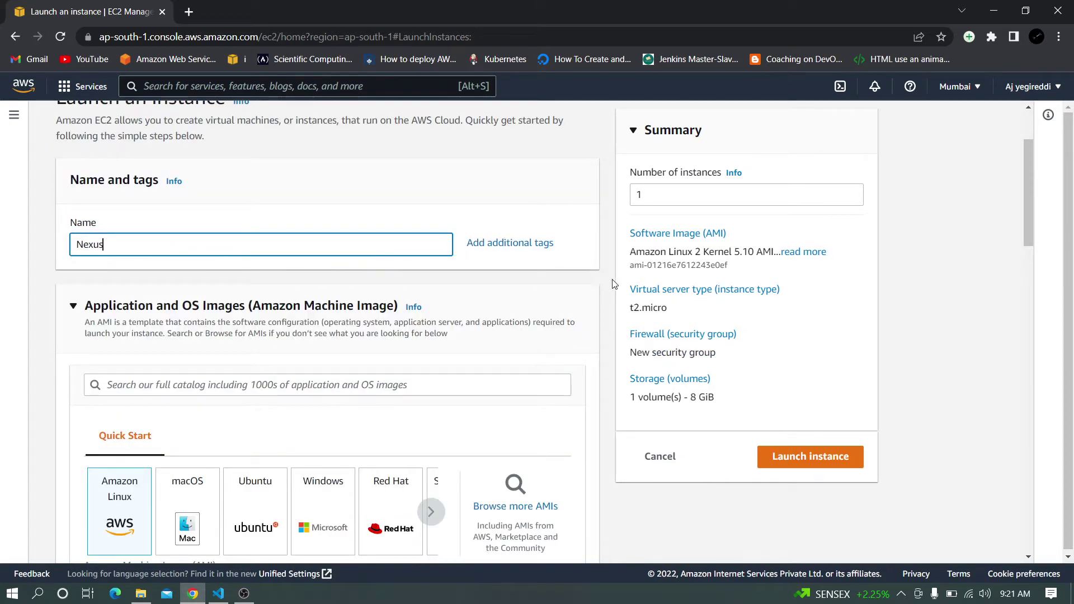
{"action": "scroll", "coordinate": [613, 282], "scroll_direction": "down", "scroll_amount": 3}
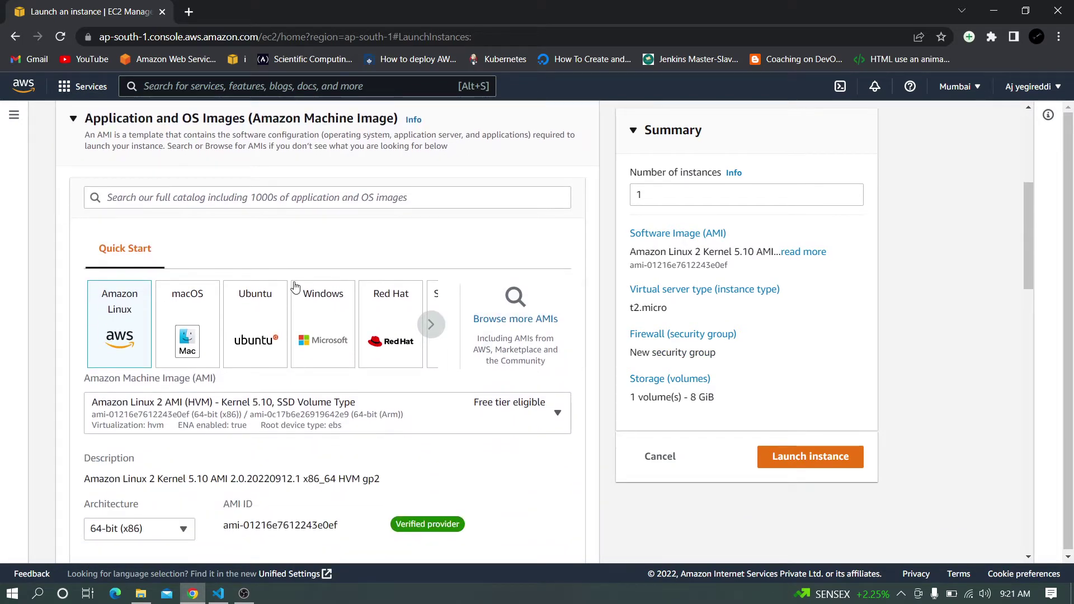
{"action": "left_click", "coordinate": [263, 323]}
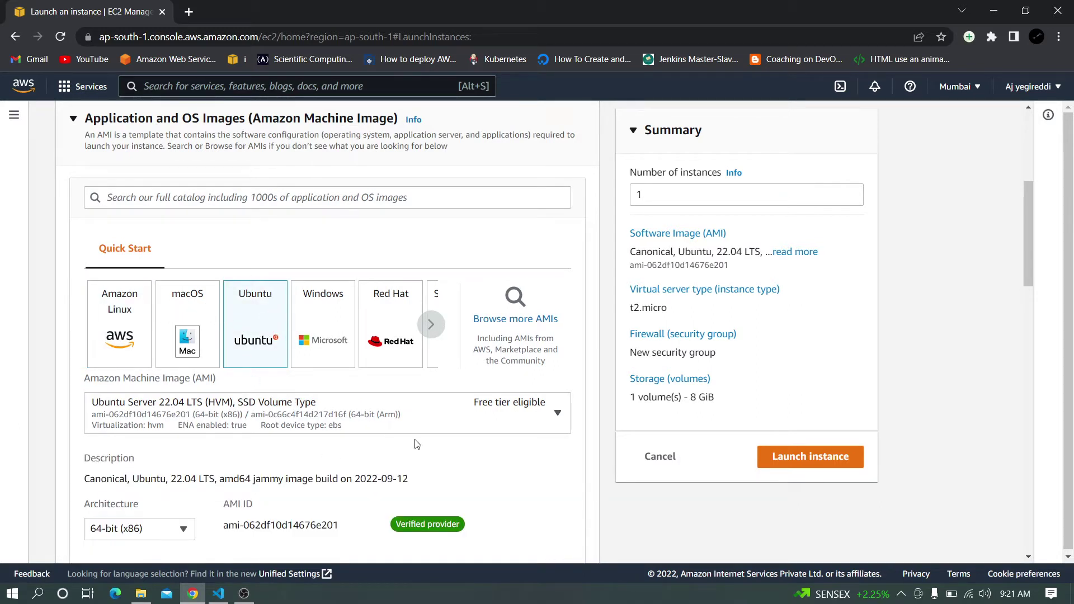
- Set the instance type to t2.medium
{"action": "scroll", "coordinate": [613, 397], "scroll_direction": "down", "scroll_amount": 5}
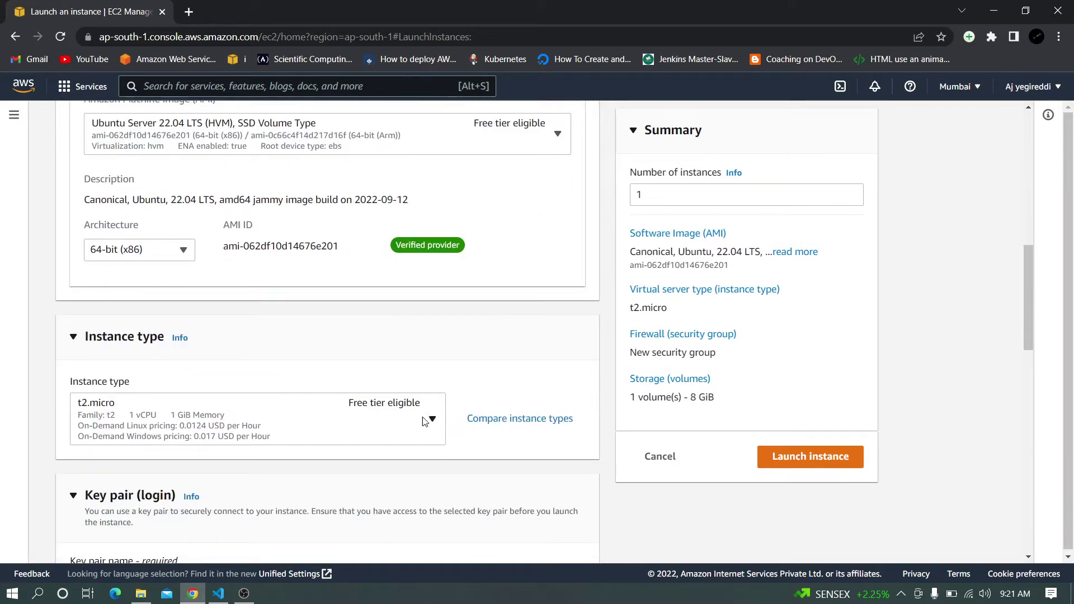
{"action": "left_click", "coordinate": [432, 419]}
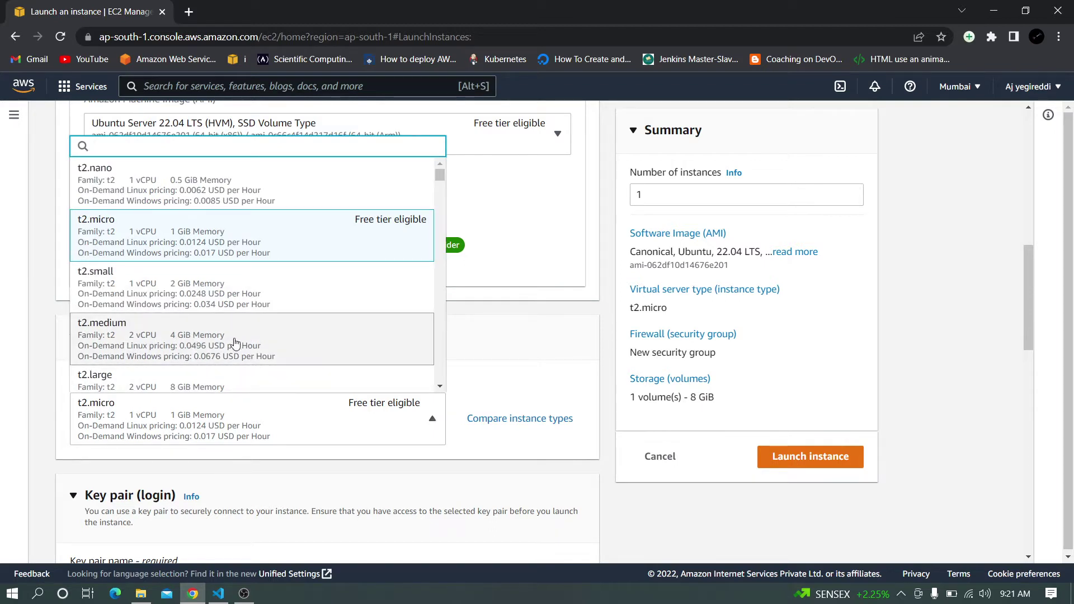
{"action": "left_click", "coordinate": [132, 338]}
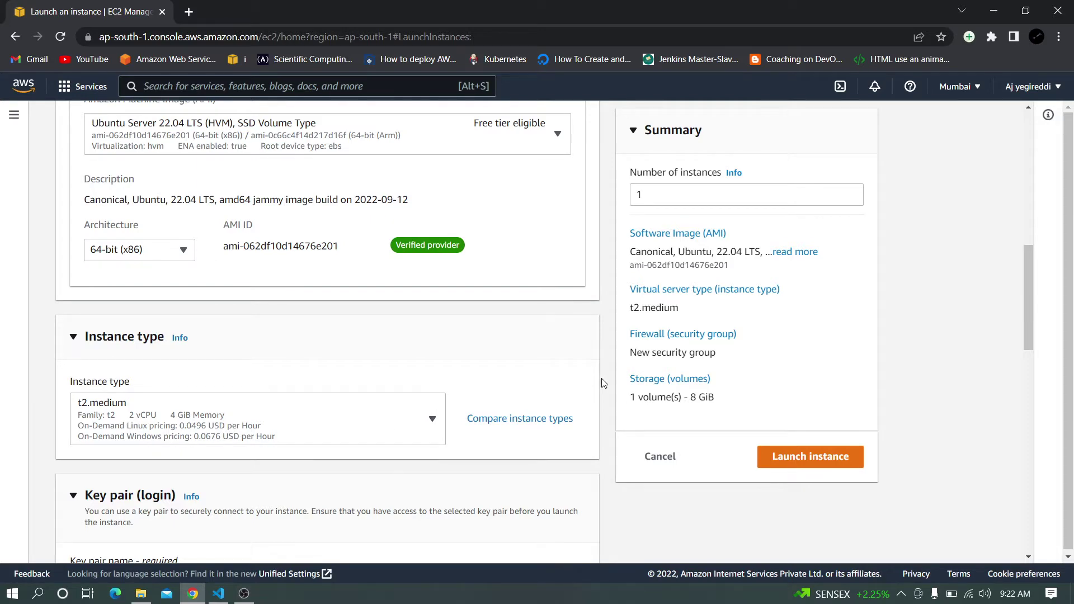
- Choose the existing Aj-mumbai key pair for logging in to the instance
{"action": "scroll", "coordinate": [602, 383], "scroll_direction": "down", "scroll_amount": 5}
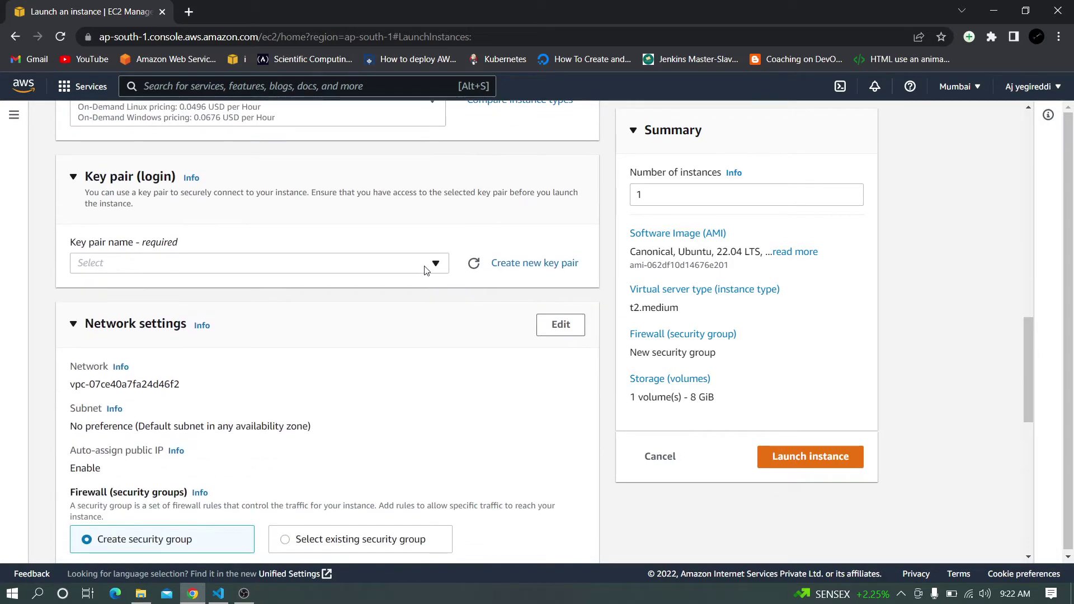
{"action": "left_click", "coordinate": [426, 268]}
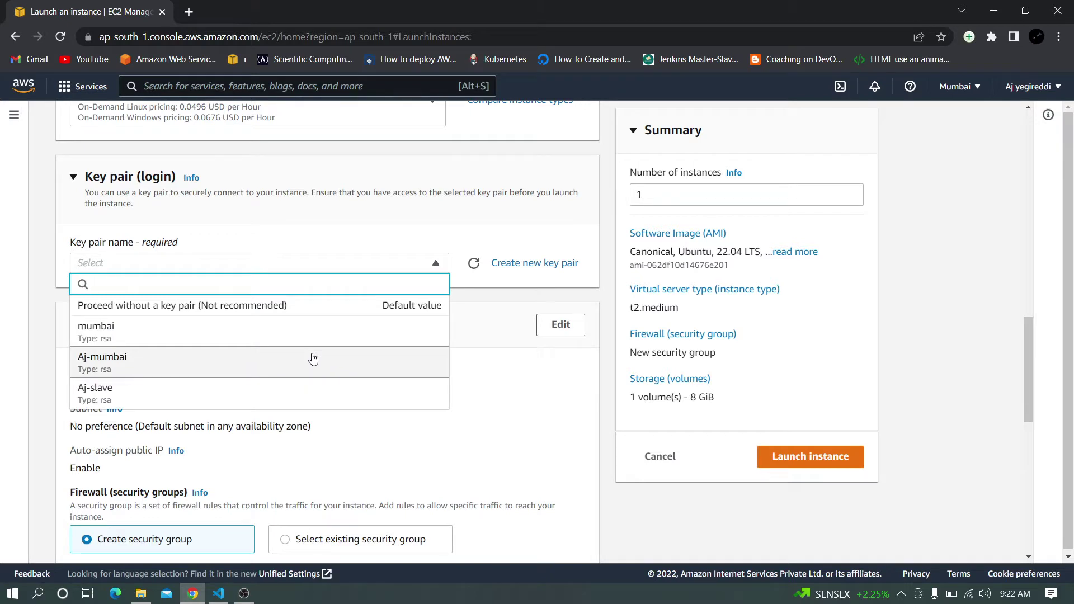
{"action": "left_click", "coordinate": [314, 358]}
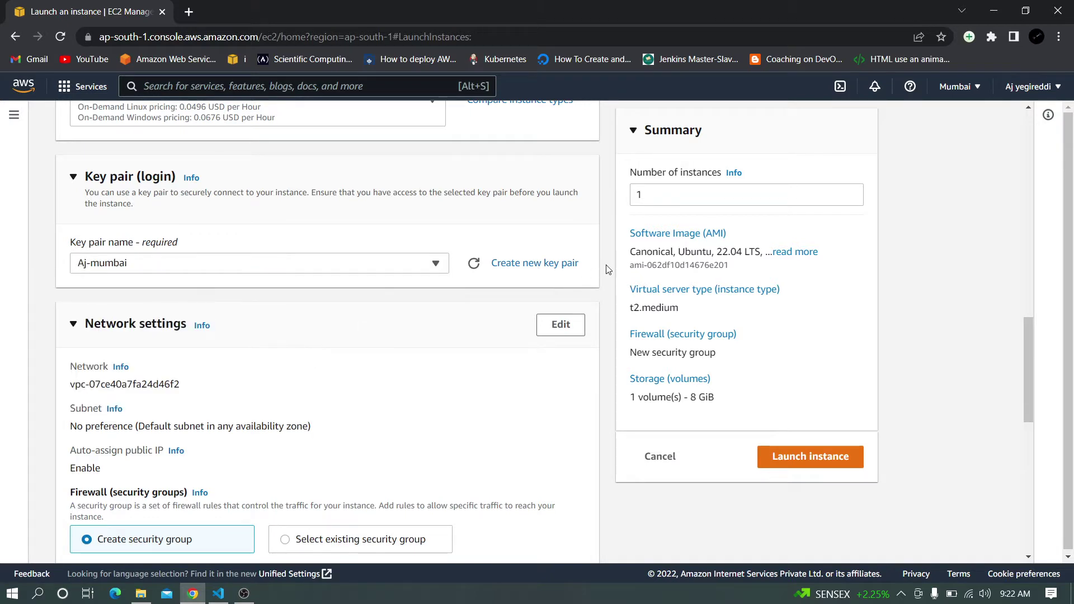
- Use the existing security group launch-wizard-1 for the instance's firewall instead of creating a new one
{"action": "scroll", "coordinate": [608, 270], "scroll_direction": "down", "scroll_amount": 4}
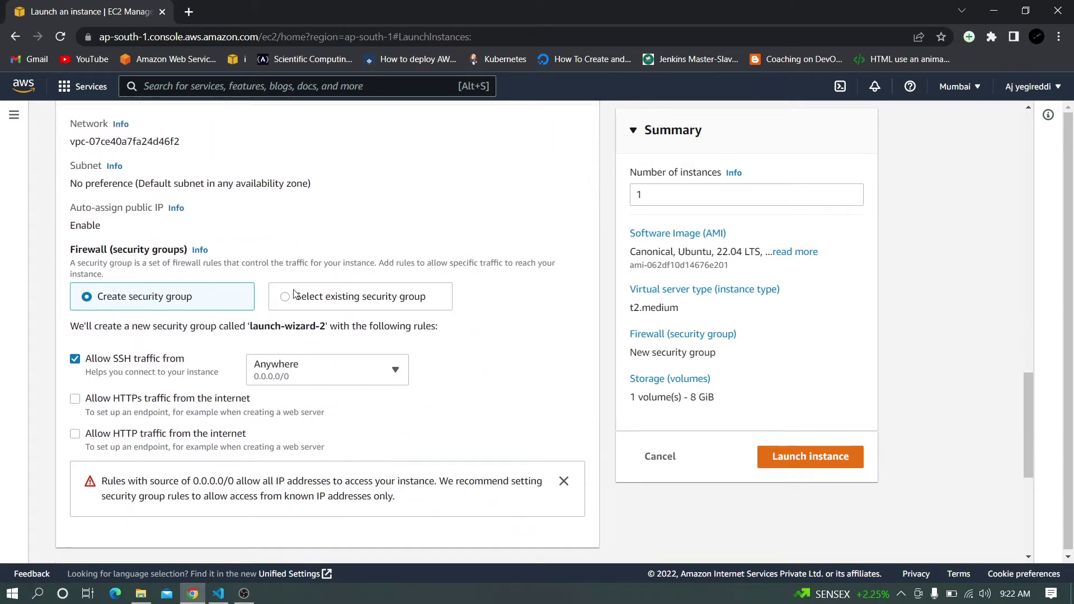
{"action": "left_click", "coordinate": [286, 297]}
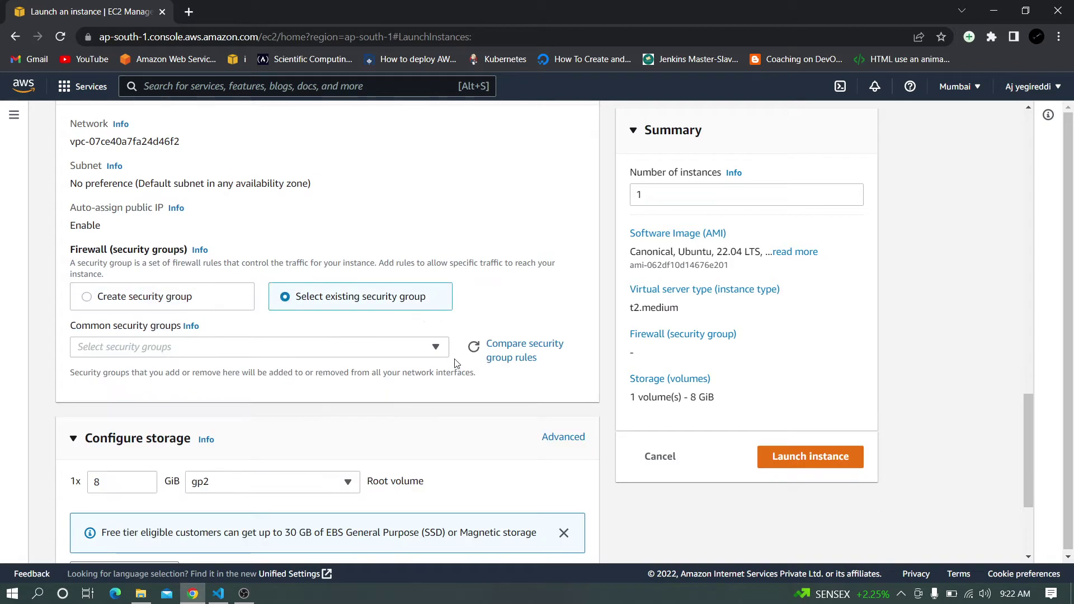
{"action": "left_click", "coordinate": [431, 348]}
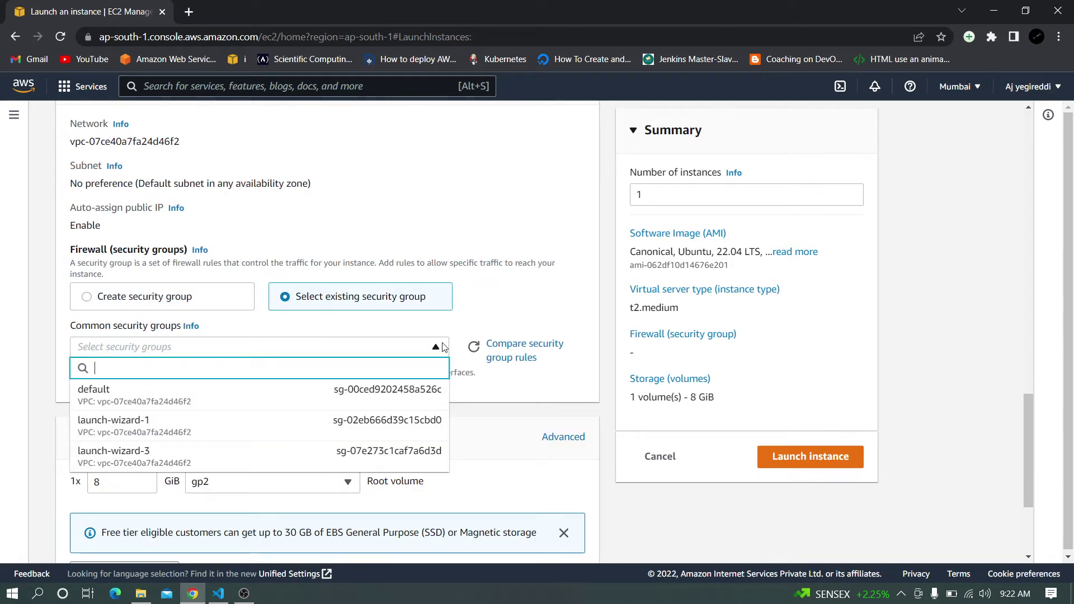
{"action": "left_click", "coordinate": [353, 431]}
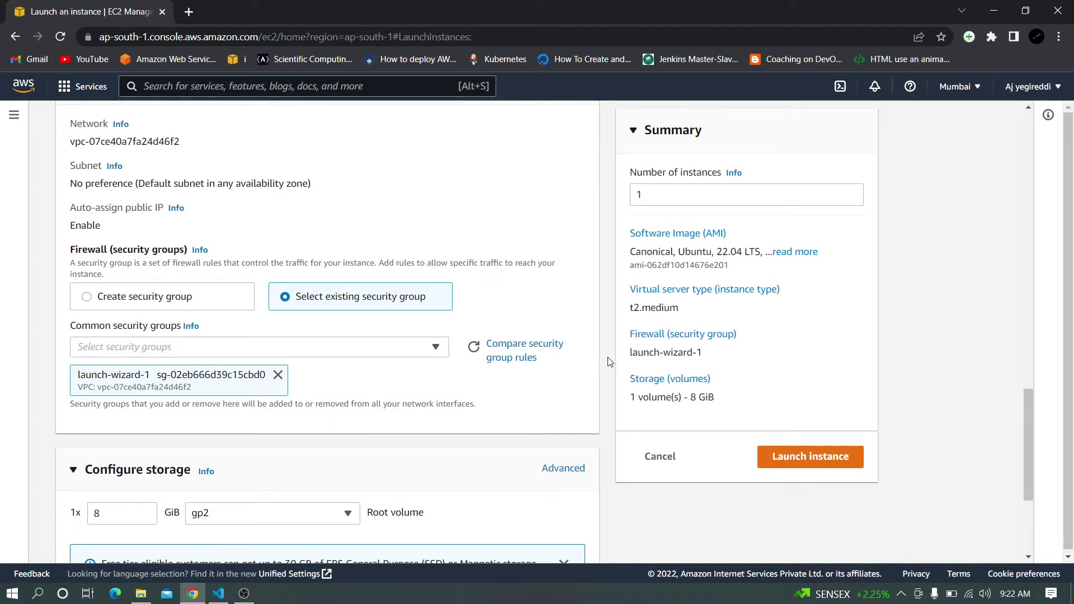
- Set the root volume size to 20 GiB and launch the instance
{"action": "scroll", "coordinate": [609, 362], "scroll_direction": "down", "scroll_amount": 1}
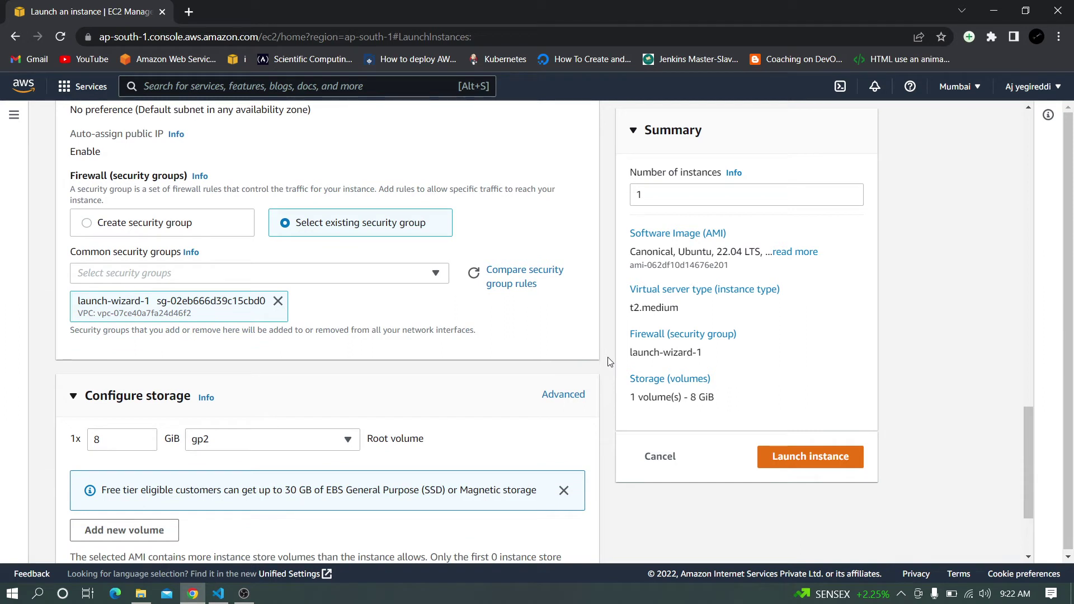
{"action": "scroll", "coordinate": [609, 362], "scroll_direction": "down", "scroll_amount": 2}
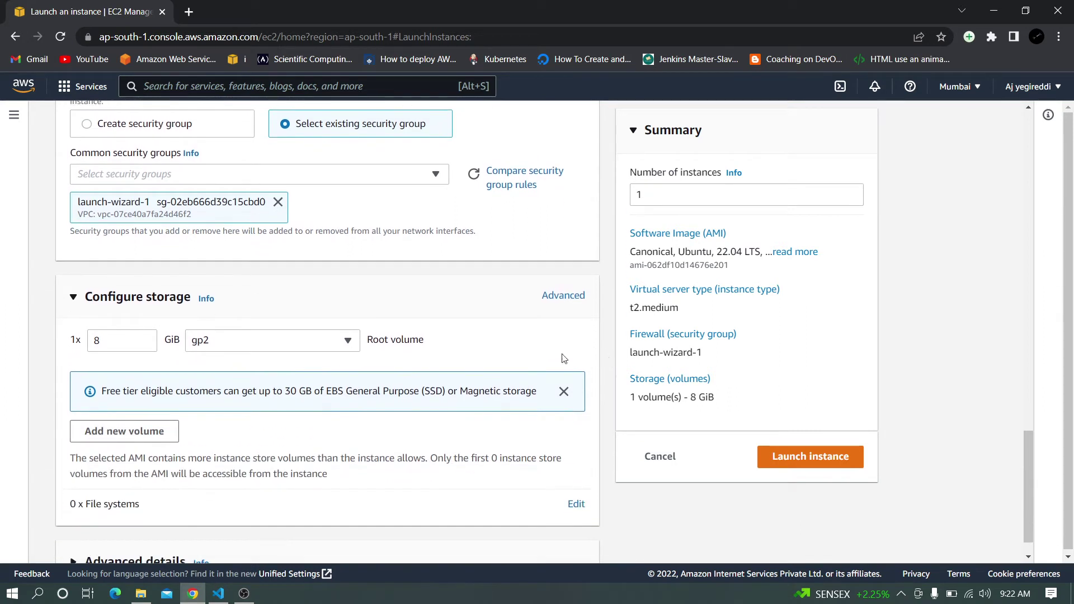
{"action": "left_click", "coordinate": [128, 348]}
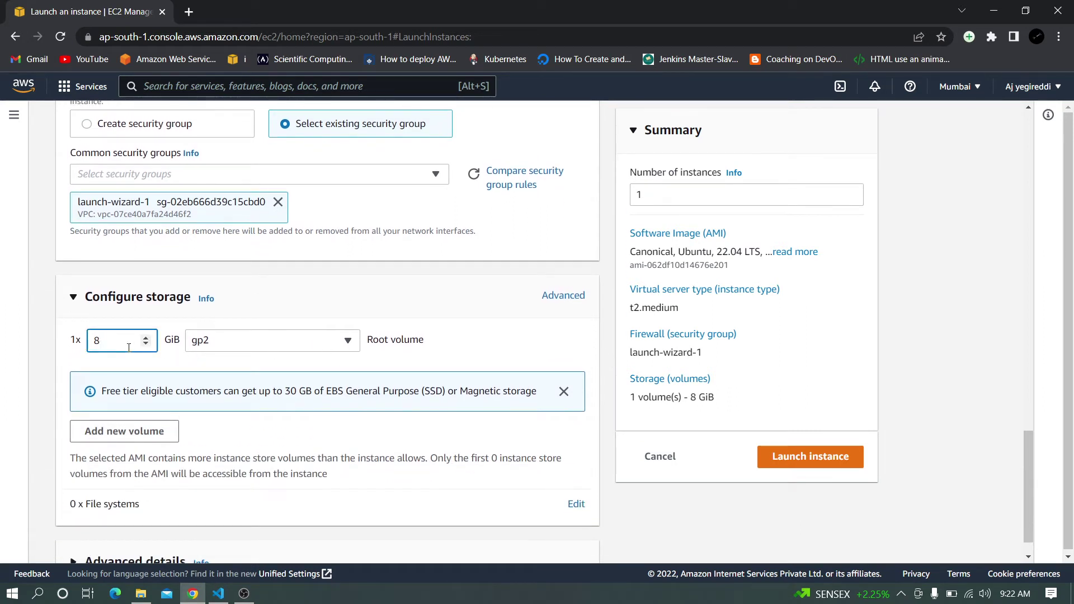
{"action": "key", "text": "BackSpace"}
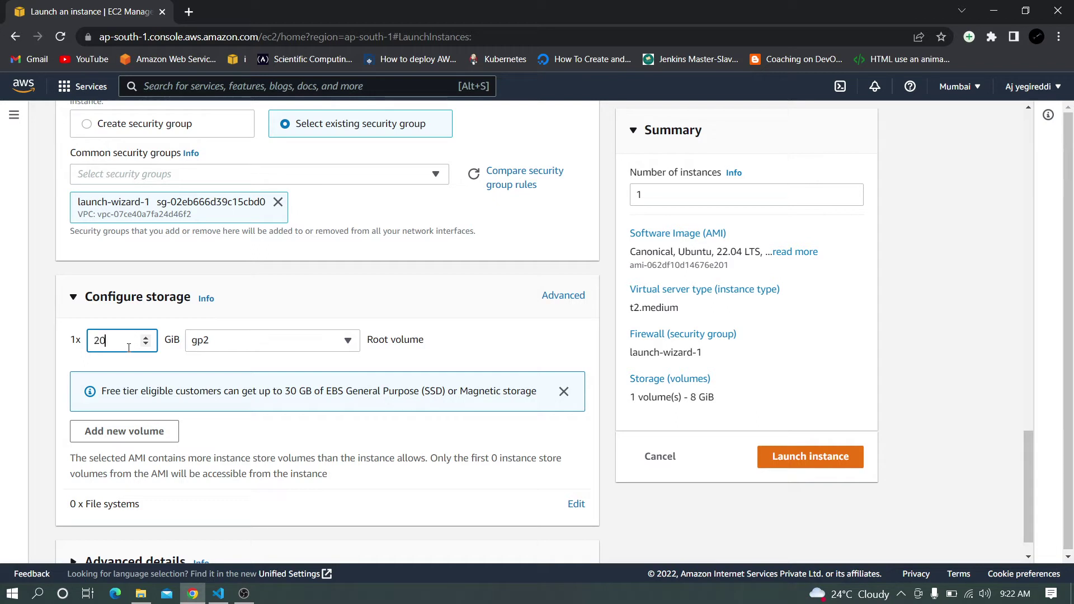
{"action": "left_click", "coordinate": [604, 450]}
{"action": "left_click", "coordinate": [773, 459]}
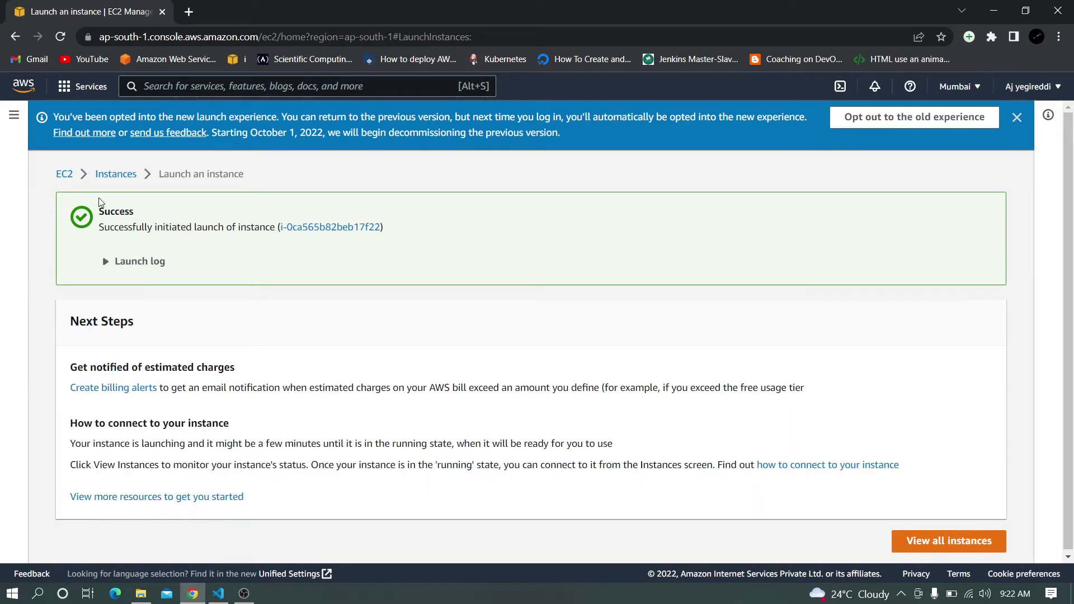
- Open the list of EC2 instances and refresh it
{"action": "left_click", "coordinate": [122, 175]}
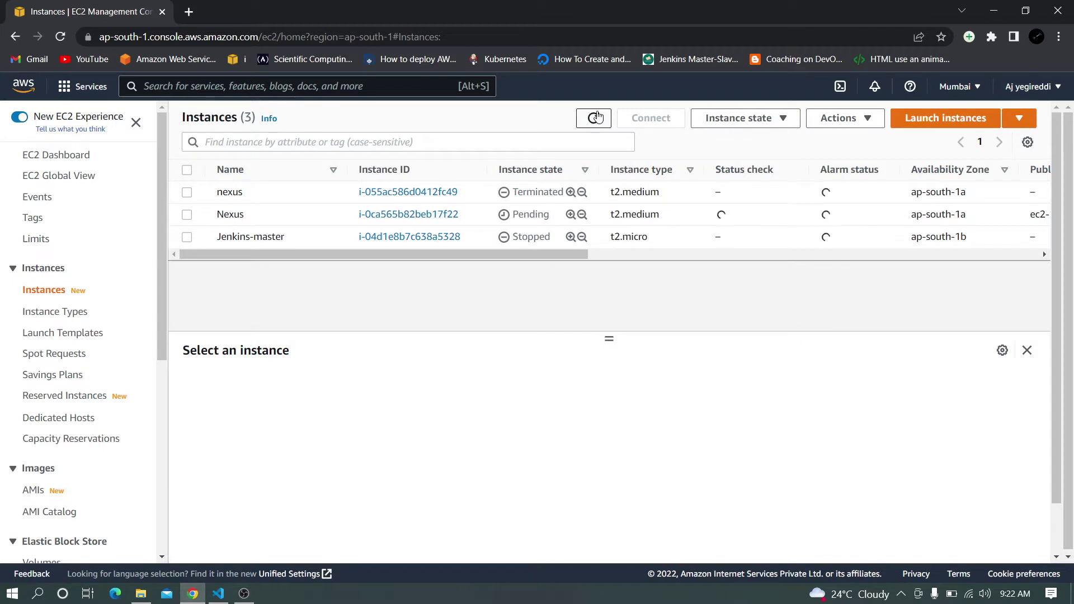
{"action": "left_click", "coordinate": [596, 117]}
{"action": "left_click", "coordinate": [596, 116]}
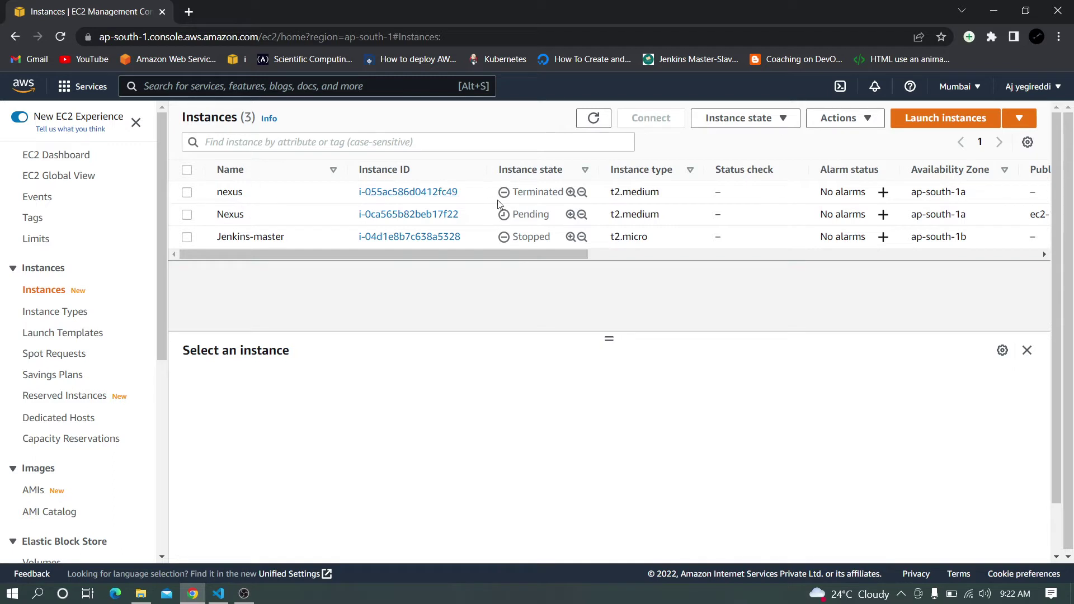
- Filter the instances list to the running instance state and refresh the results
{"action": "left_click", "coordinate": [402, 143]}
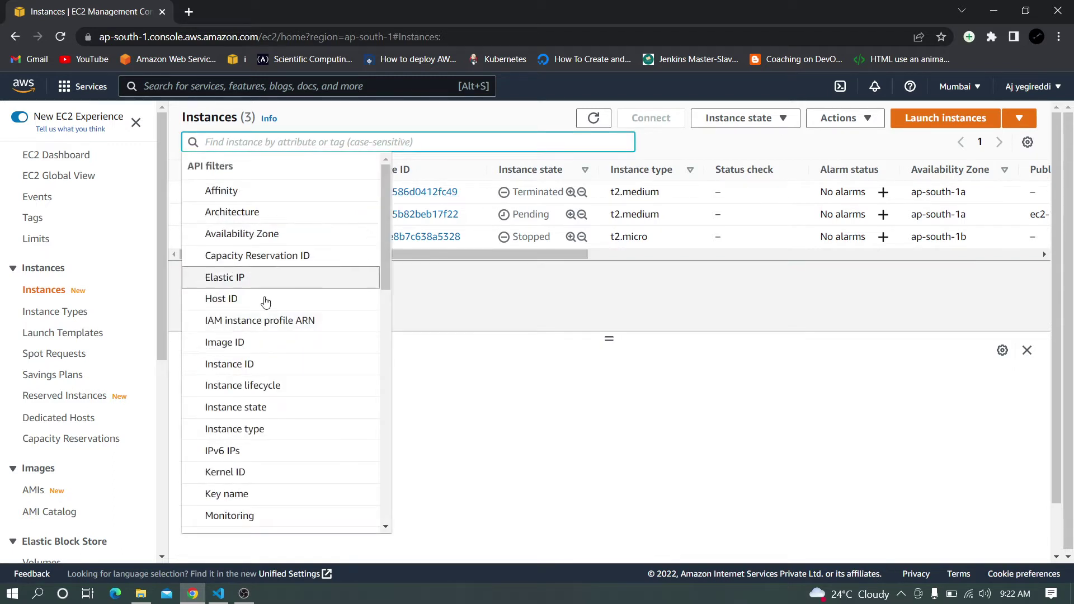
{"action": "left_click", "coordinate": [250, 408]}
{"action": "left_click", "coordinate": [244, 278]}
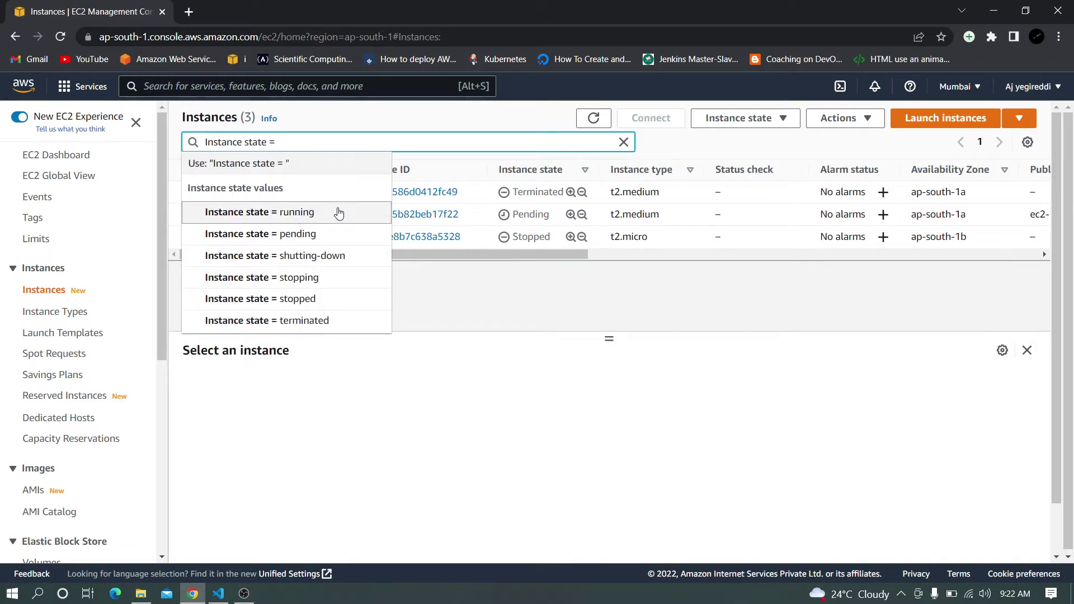
{"action": "left_click", "coordinate": [334, 211]}
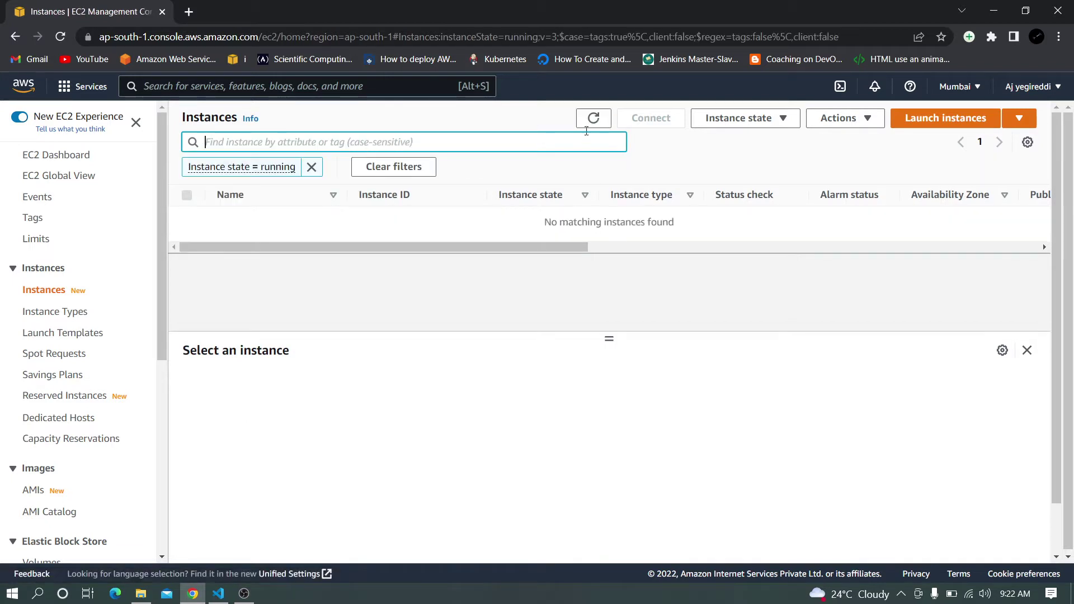
{"action": "left_click", "coordinate": [593, 116]}
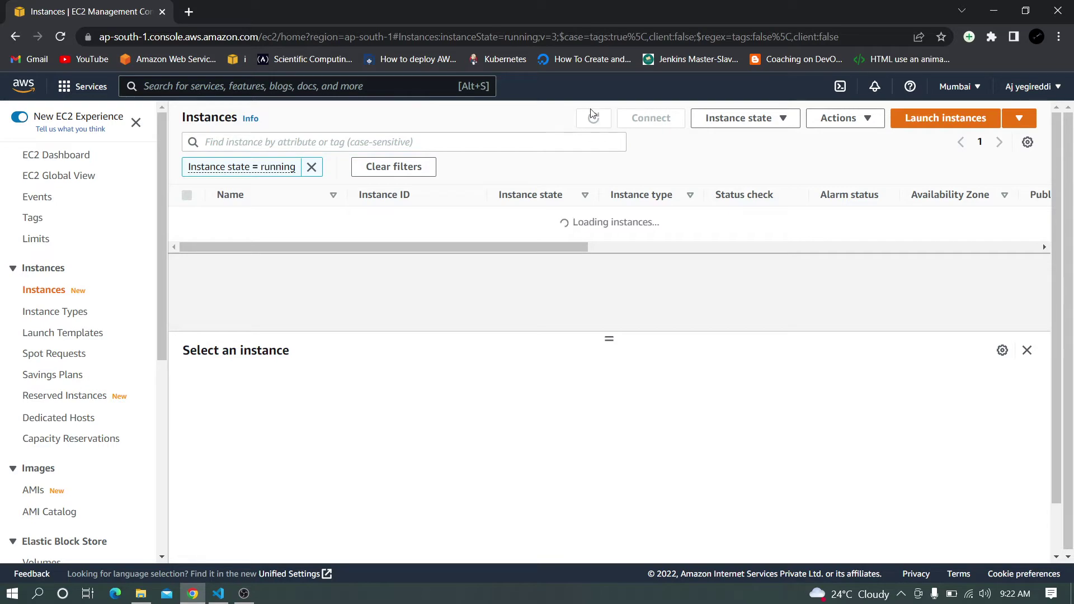
- Switch to Visual Studio Code, review the Nexus installation commands in Ubuntu-nexsus-22.04.txt, and return to the browser
{"action": "left_click", "coordinate": [218, 593]}
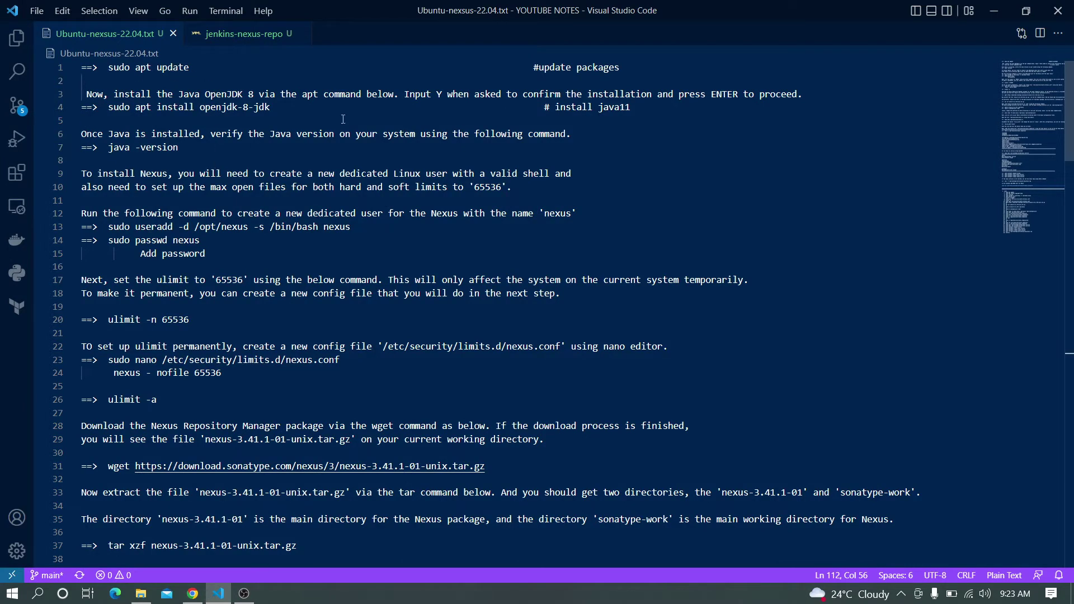
{"action": "scroll", "coordinate": [390, 323], "scroll_direction": "down", "scroll_amount": 8}
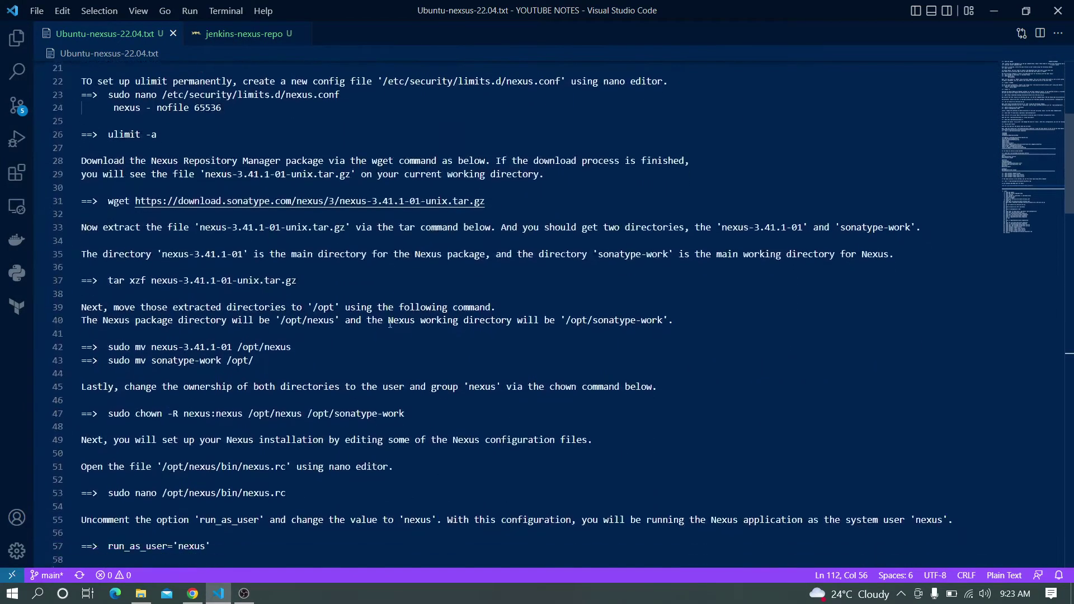
{"action": "scroll", "coordinate": [390, 323], "scroll_direction": "down", "scroll_amount": 2}
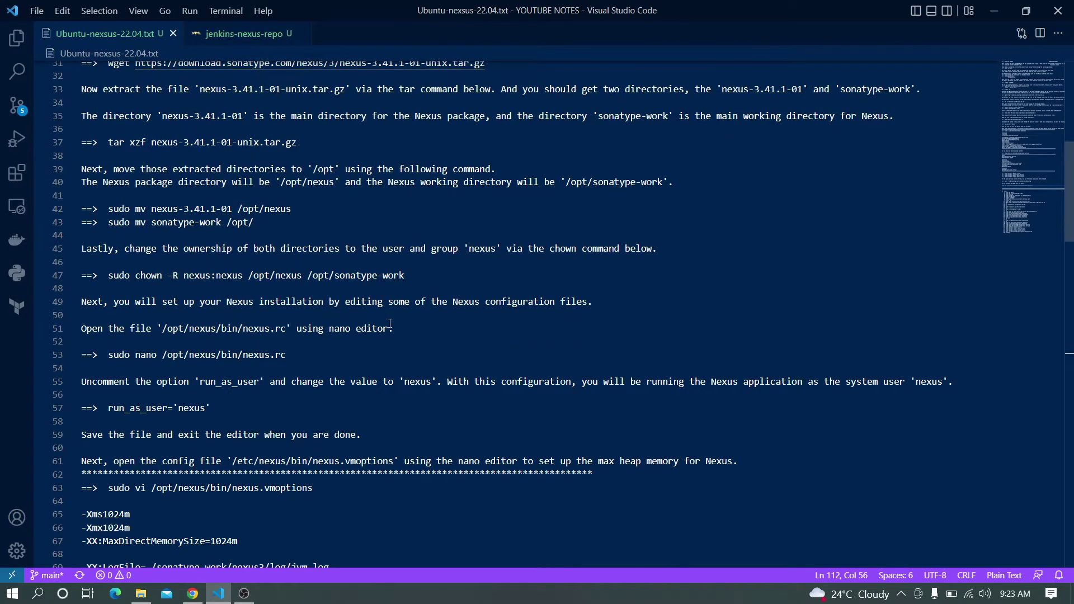
{"action": "scroll", "coordinate": [389, 323], "scroll_direction": "up", "scroll_amount": 9}
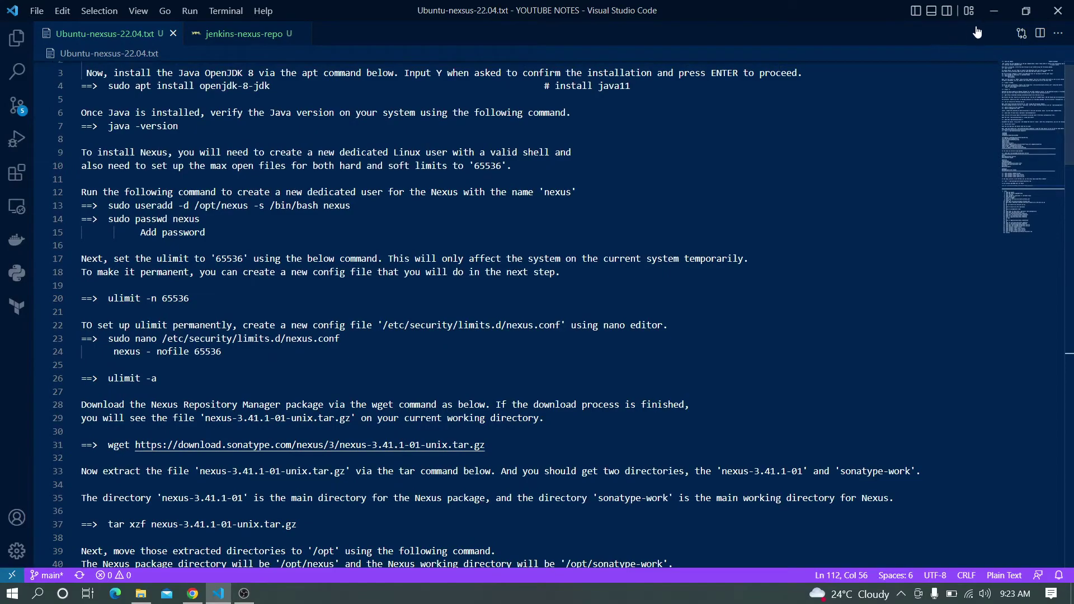
{"action": "left_click", "coordinate": [992, 12]}
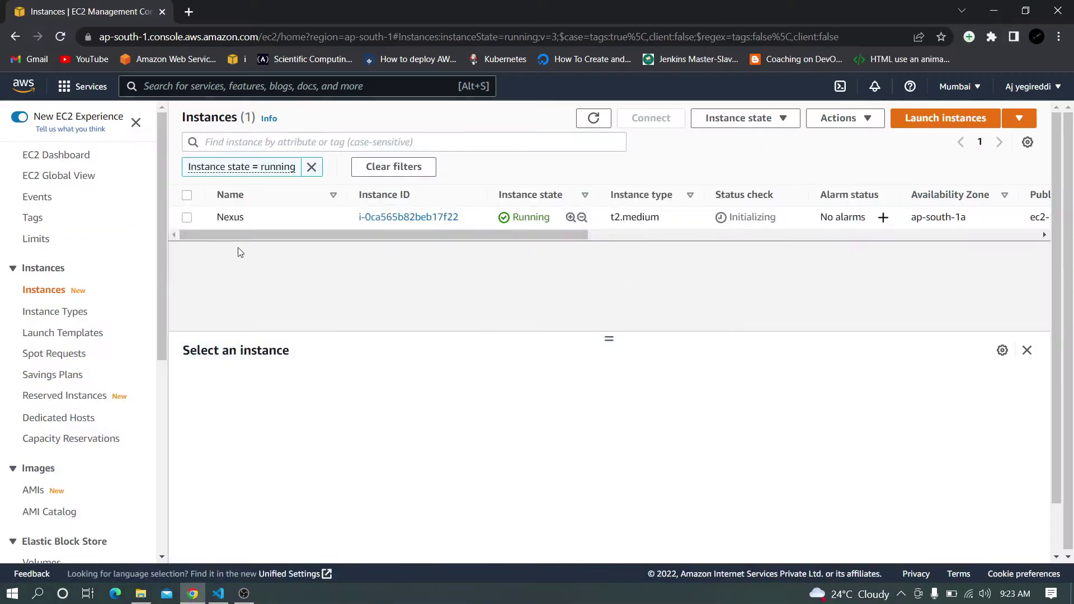
- Select the running Nexus instance and open its SSH client connection instructions
{"action": "left_click", "coordinate": [186, 218]}
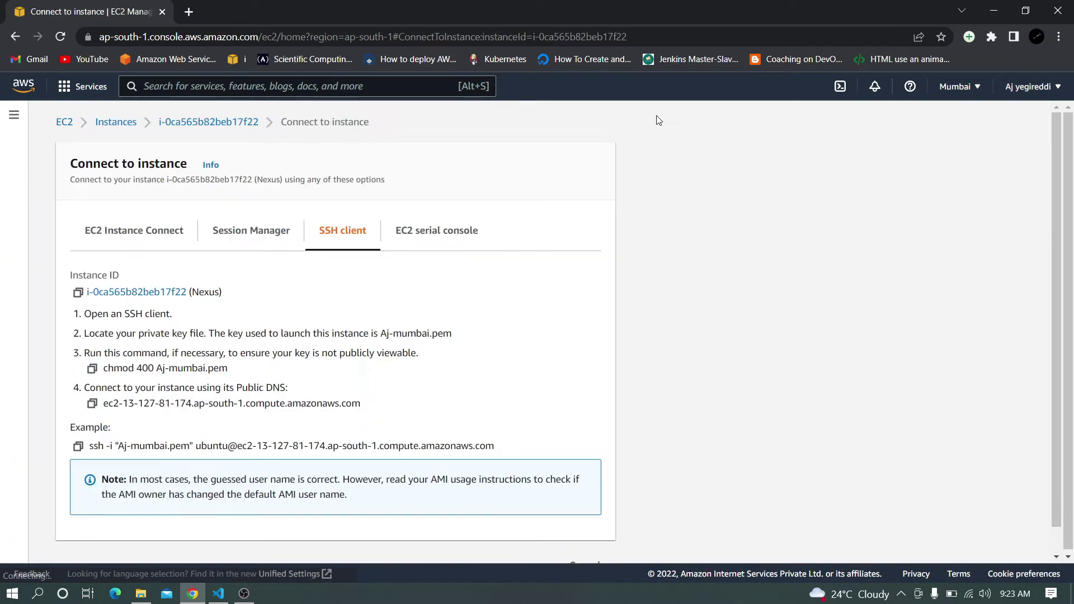
{"action": "left_click_drag", "start_coordinate": [657, 117], "coordinate": [645, 175]}
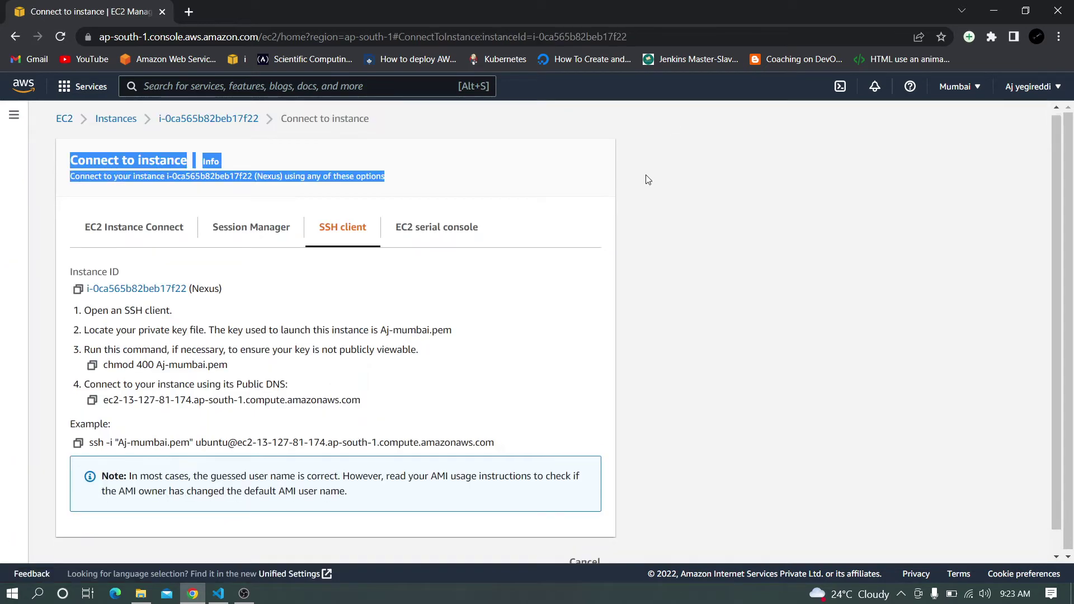
{"action": "left_click", "coordinate": [708, 219]}
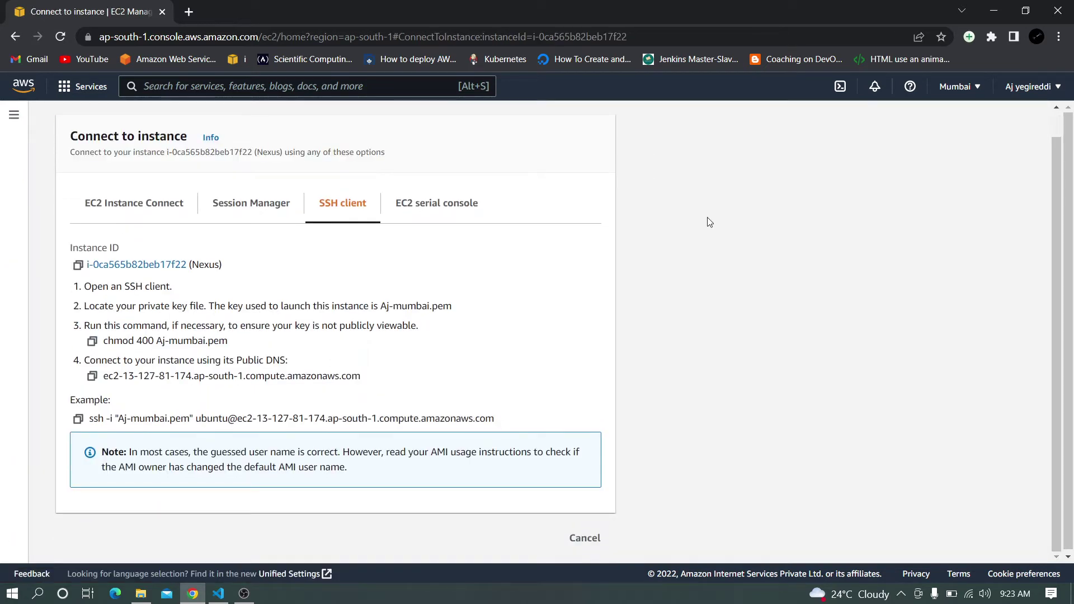
- Copy the example SSH command for the Nexus instance and open Git Bash in the Downloads folder of File Explorer
{"action": "left_click", "coordinate": [77, 420]}
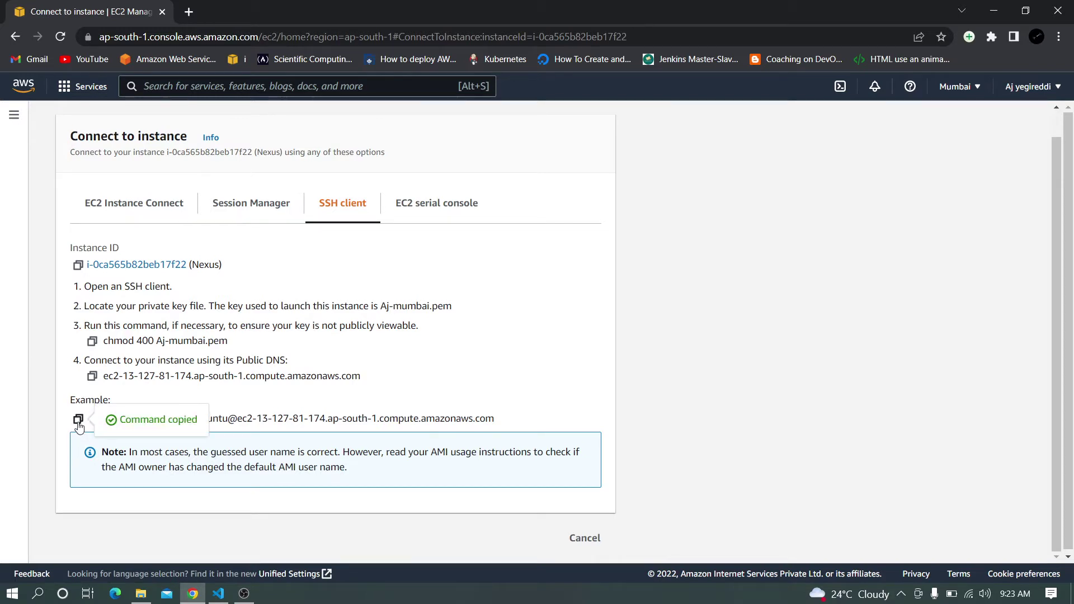
{"action": "left_click", "coordinate": [141, 594]}
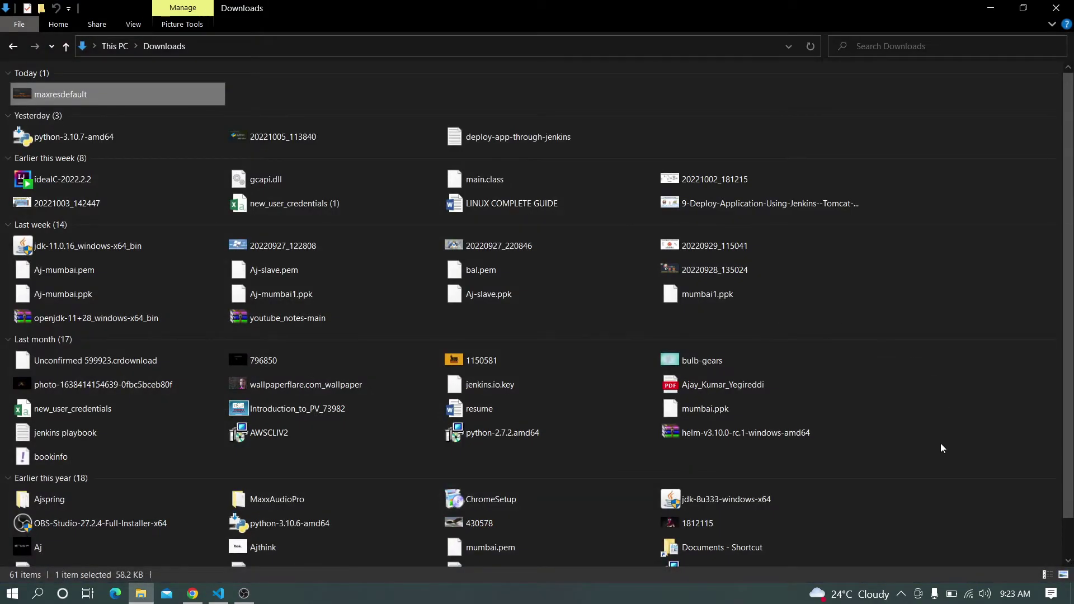
{"action": "right_click", "coordinate": [943, 448]}
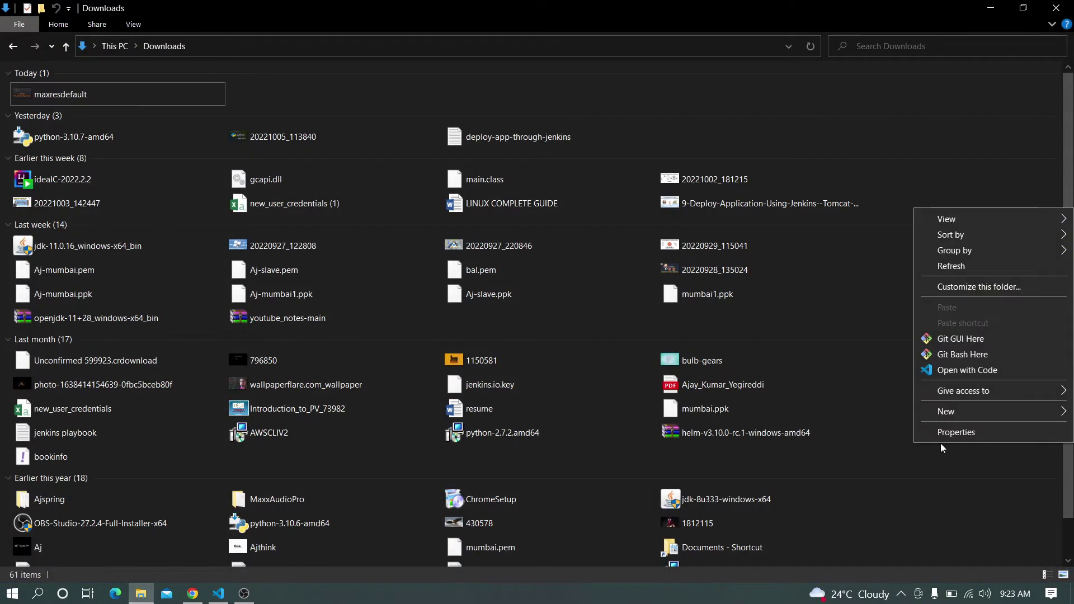
{"action": "left_click", "coordinate": [943, 358]}
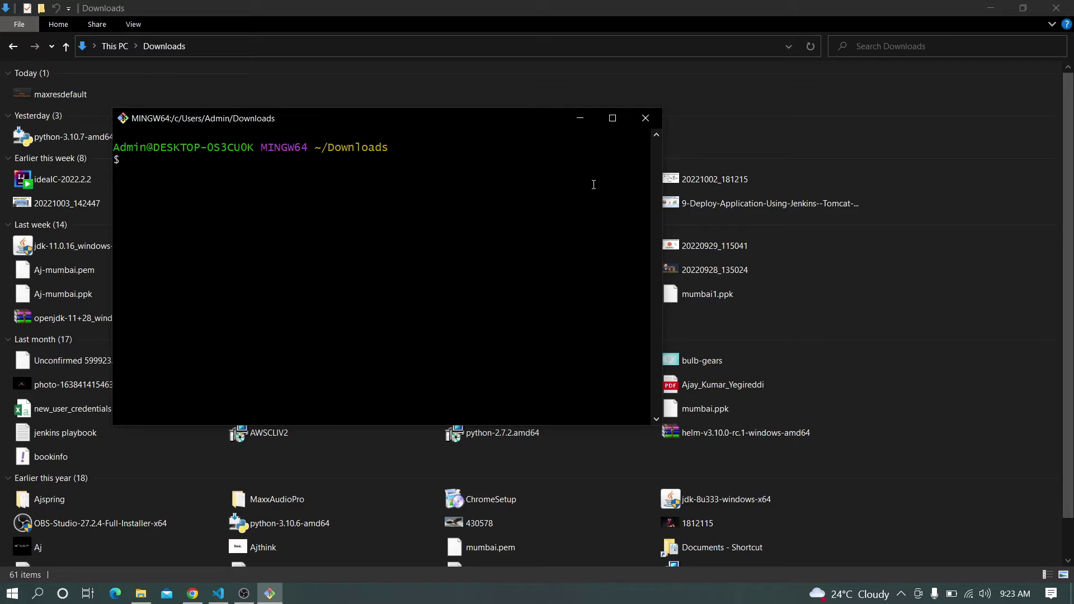
- Connect to the Nexus instance as ubuntu with the copied SSH command using Aj-mumbai.pem, maximize the terminal, and accept the host key with yes
{"action": "key", "text": "shift+Insert"}
{"action": "key", "text": "Return"}
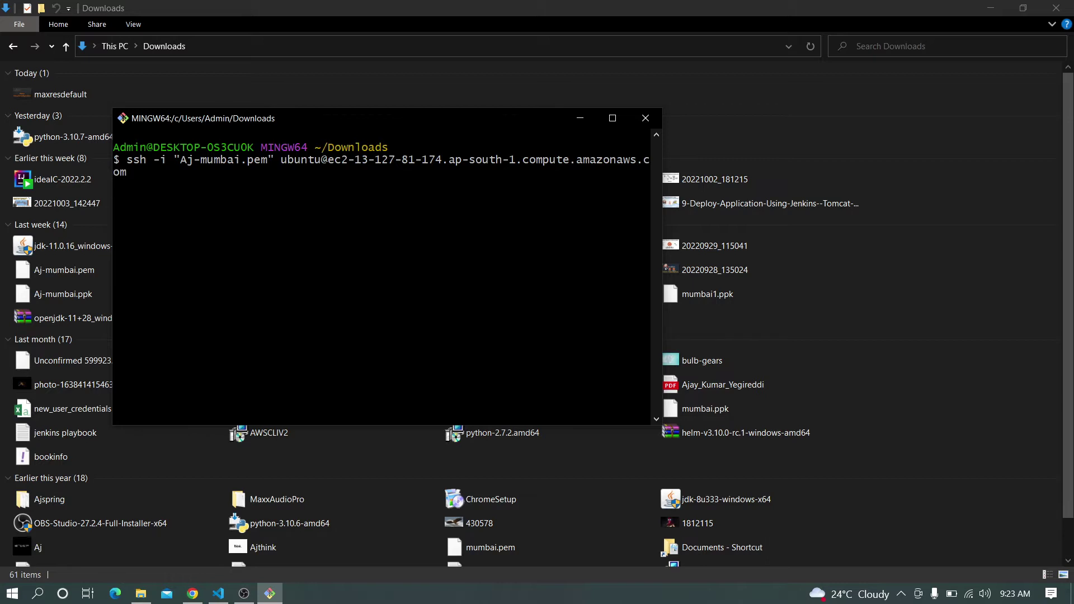
{"action": "left_click", "coordinate": [613, 118]}
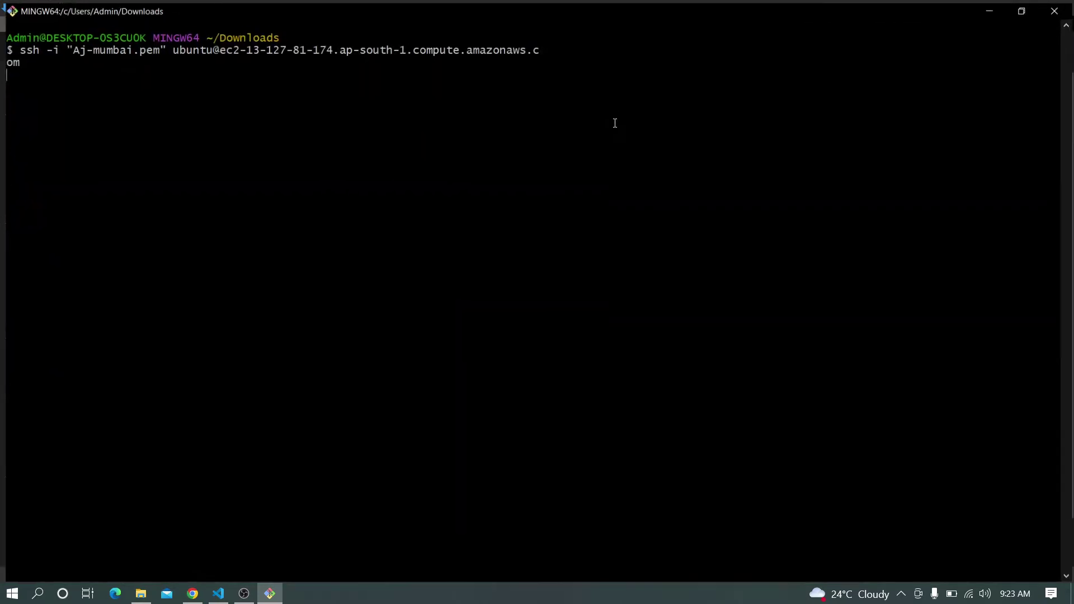
{"action": "key", "text": "Return"}
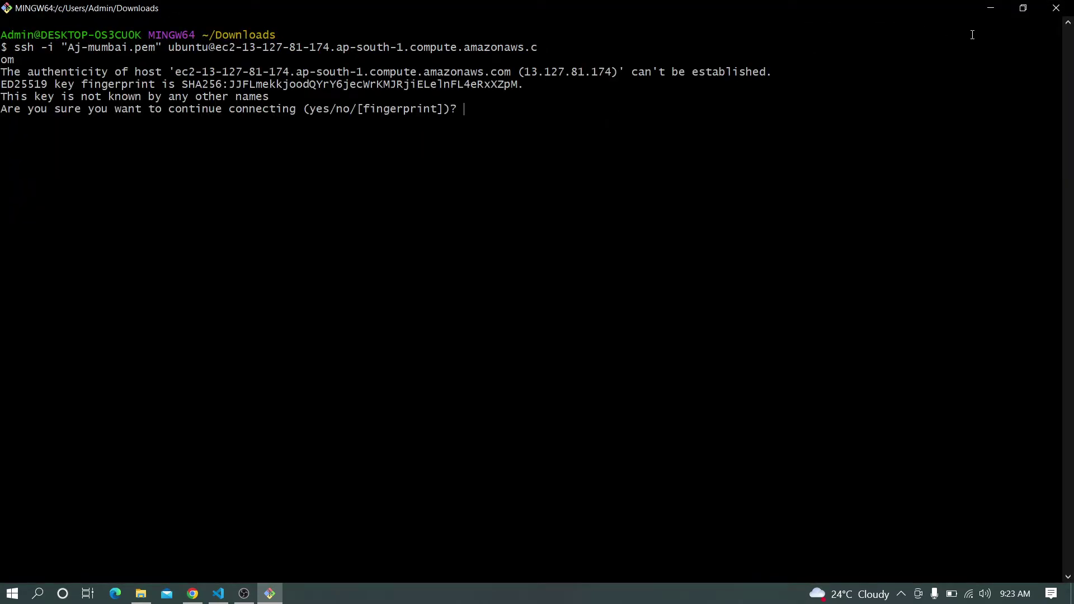
{"action": "type", "text": "yes"}
{"action": "key", "text": "Return"}
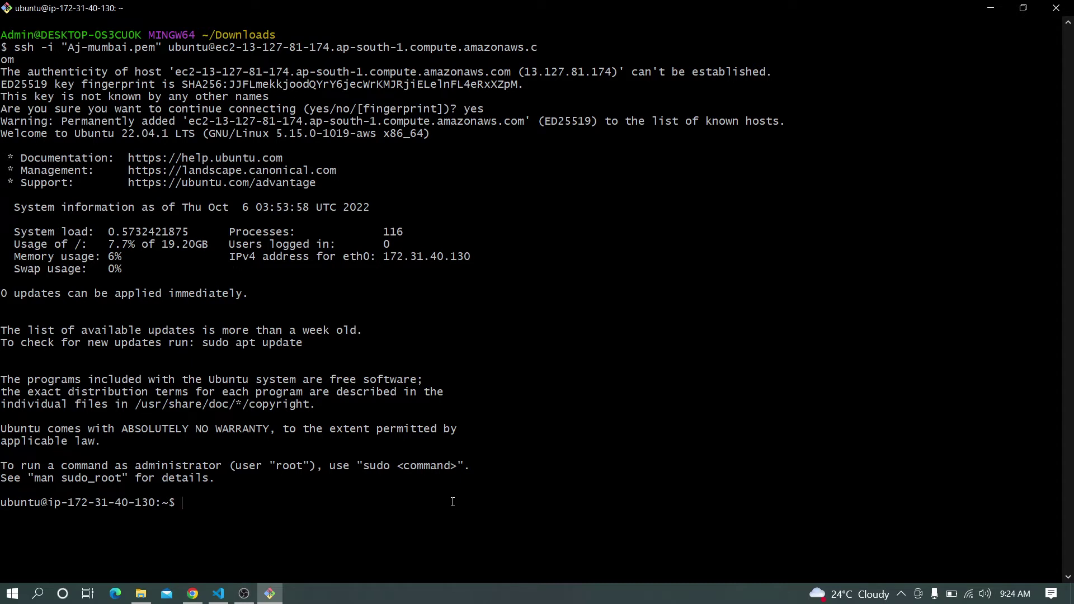
- Clear the terminal, enlarge its text slightly, and update the package lists with sudo apt update
{"action": "type", "text": "clear"}
{"action": "key", "text": "Return"}
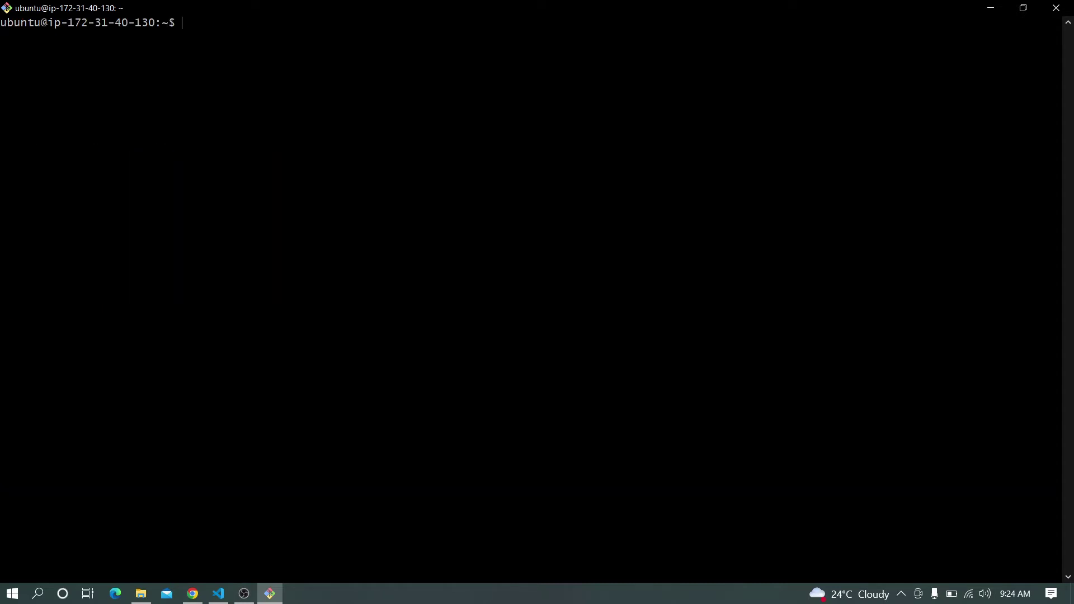
{"action": "key", "text": "ctrl+plus"}
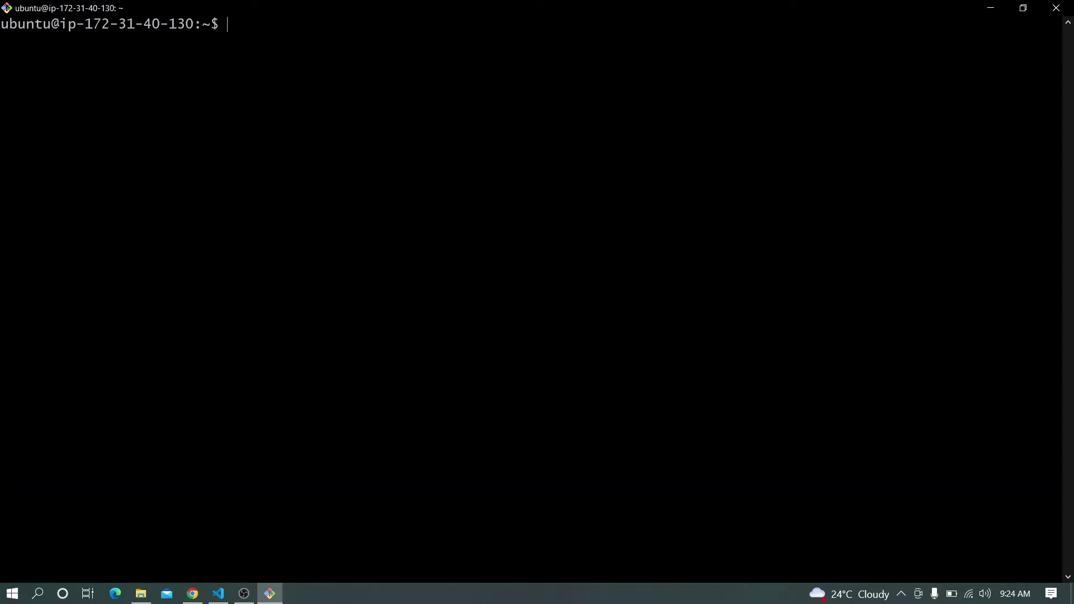
{"action": "key", "text": "ctrl+minus"}
{"action": "key", "text": "ctrl+minus"}
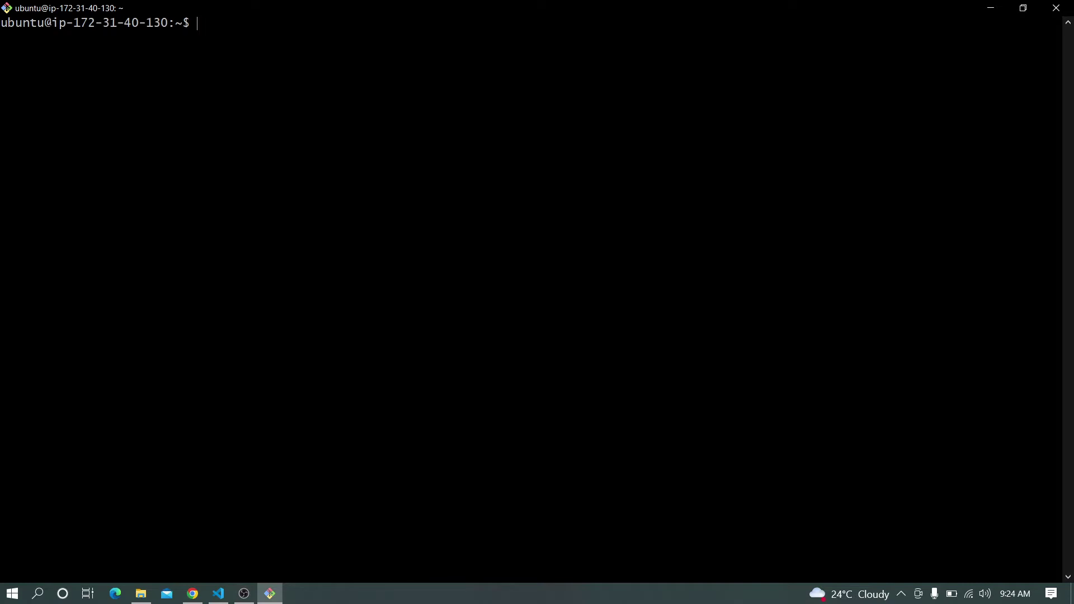
{"action": "type", "text": "sudo apt update"}
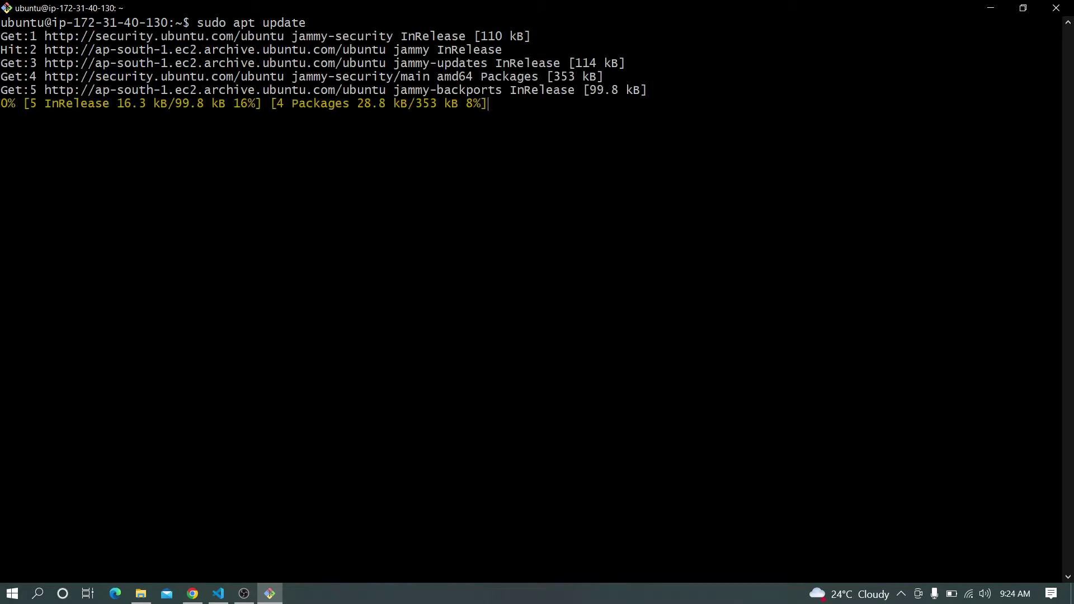
- Switch to Visual Studio Code and correct the comment on line 4 of Ubuntu-nexsus-22.04.txt to "# install java8"
{"action": "left_click", "coordinate": [218, 593]}
{"action": "scroll", "coordinate": [278, 315], "scroll_direction": "up", "scroll_amount": 2}
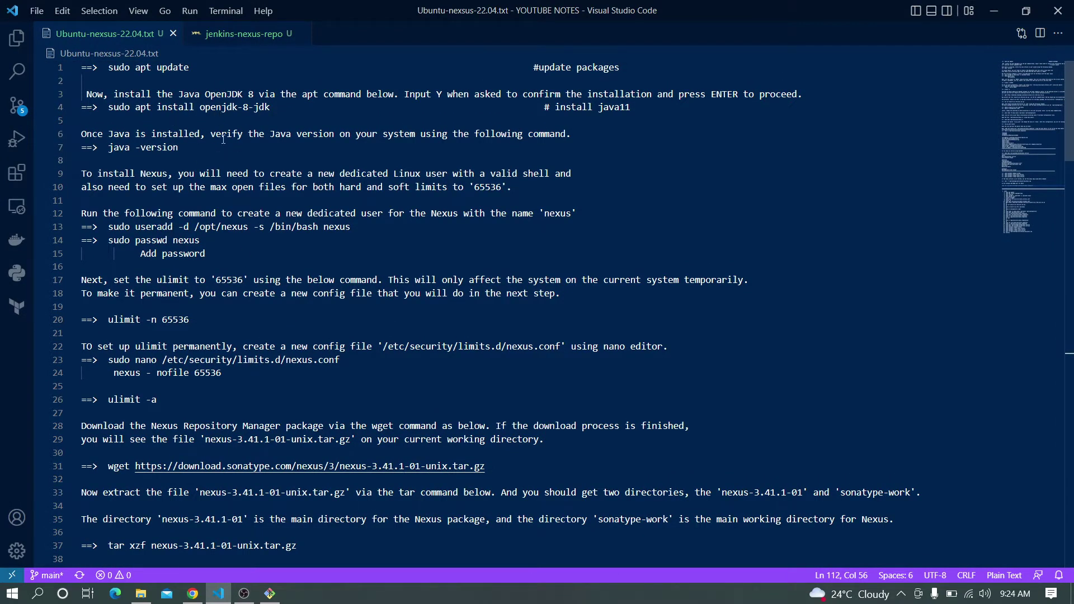
{"action": "left_click", "coordinate": [634, 108]}
{"action": "key", "text": "BackSpace"}
{"action": "key", "text": "BackSpace"}
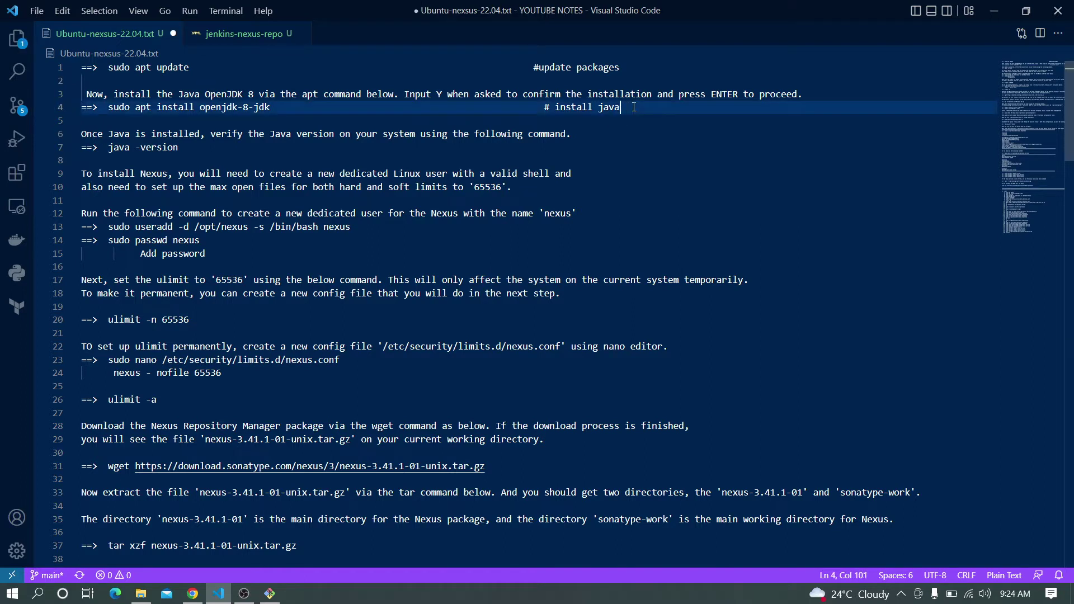
{"action": "type", "text": "8"}
- Copy sudo apt install openjdk-8-jdk from the notes, run it in the cleared Git Bash terminal, and confirm the installation with y
{"action": "left_click_drag", "start_coordinate": [270, 107], "coordinate": [110, 109]}
{"action": "key", "text": "ctrl+c"}
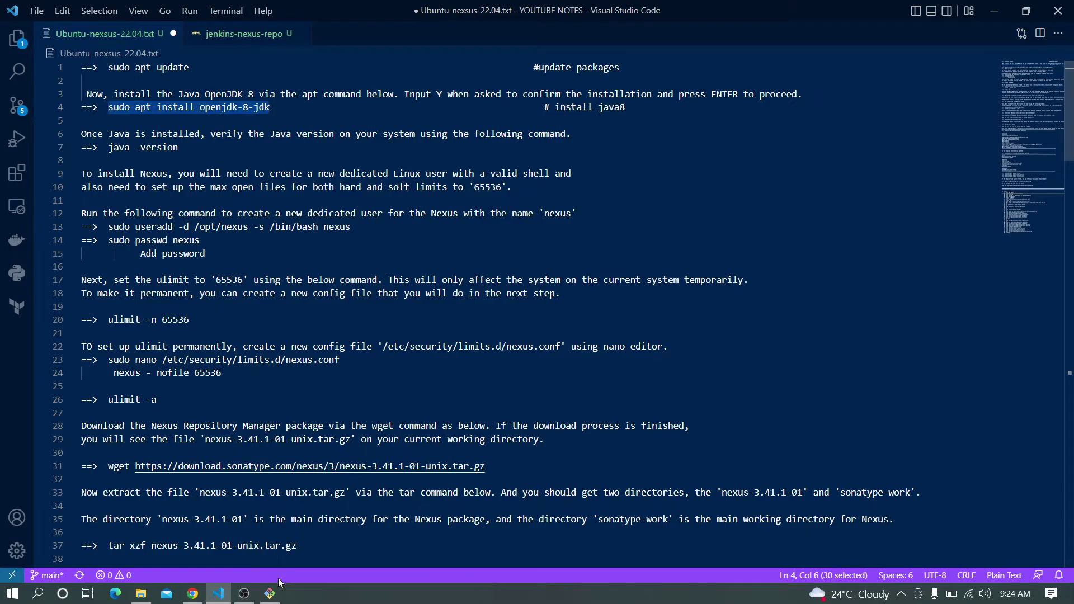
{"action": "left_click", "coordinate": [271, 594]}
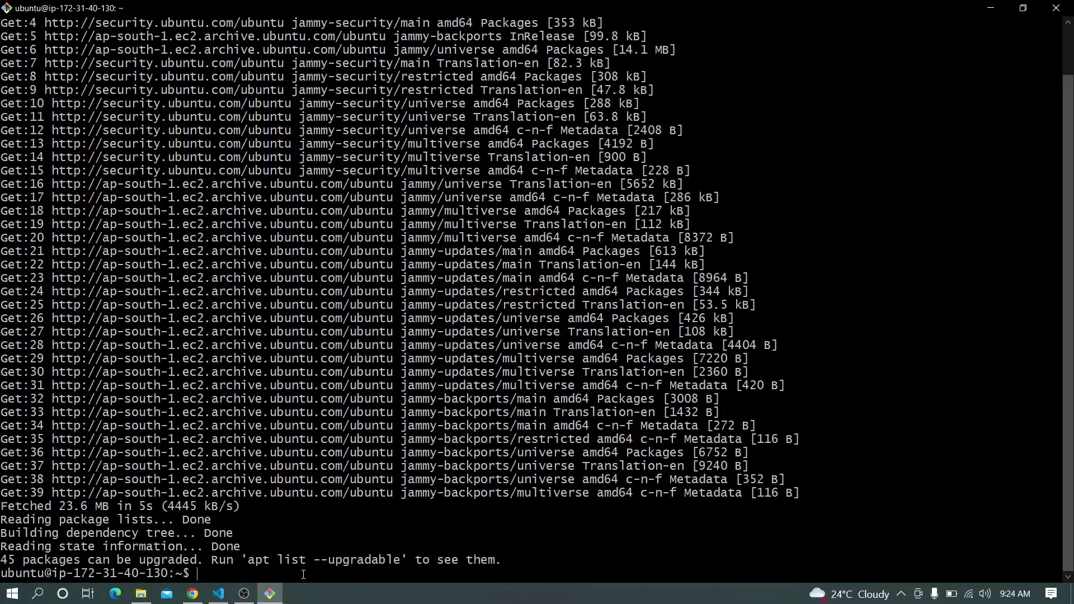
{"action": "key", "text": "ctrl+l"}
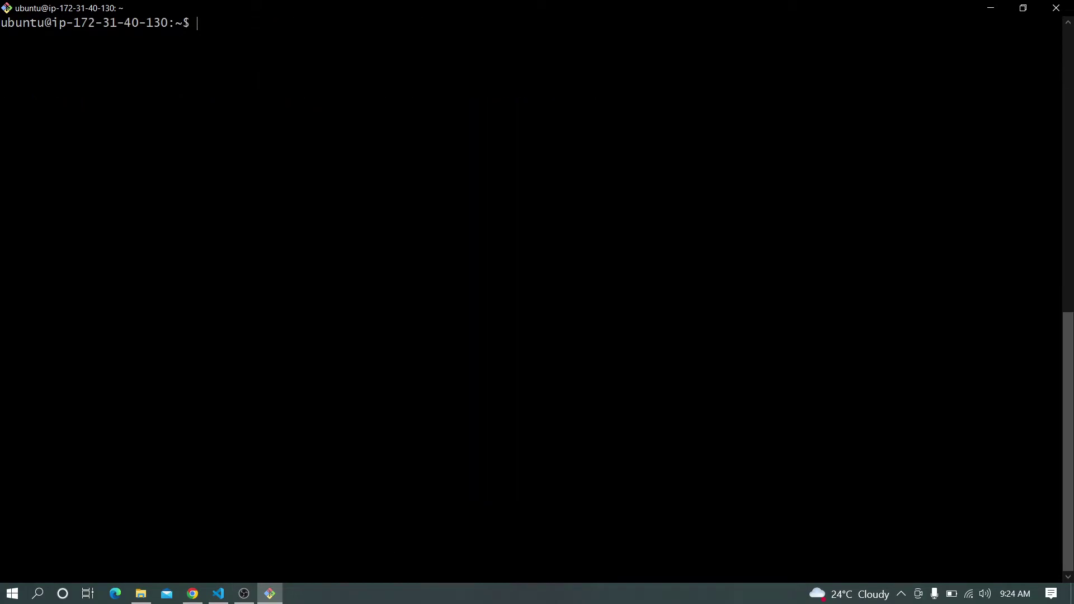
{"action": "key", "text": "shift+Insert"}
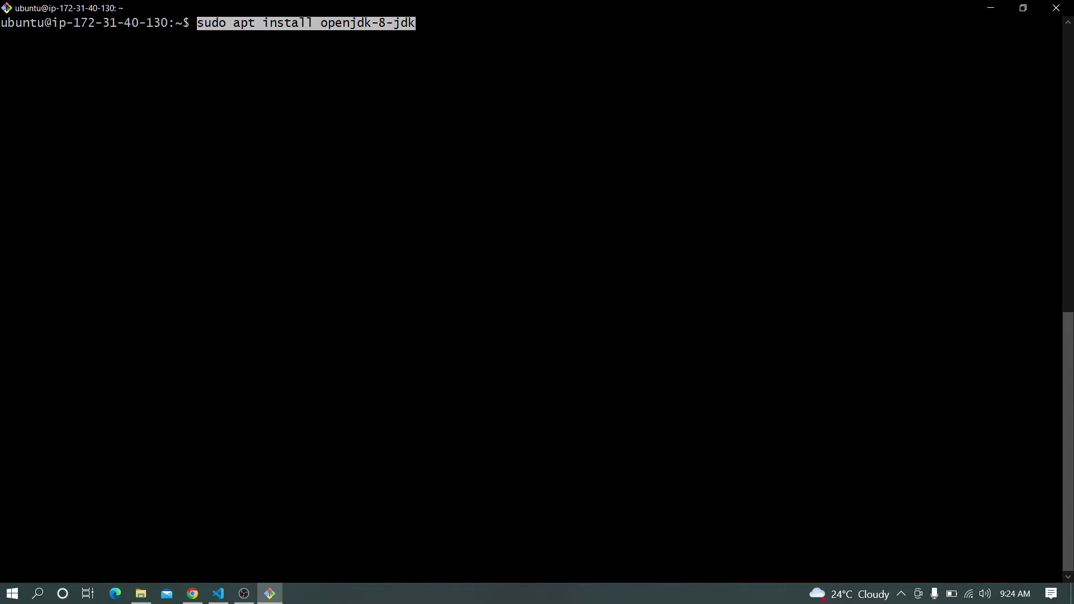
{"action": "key", "text": "Return"}
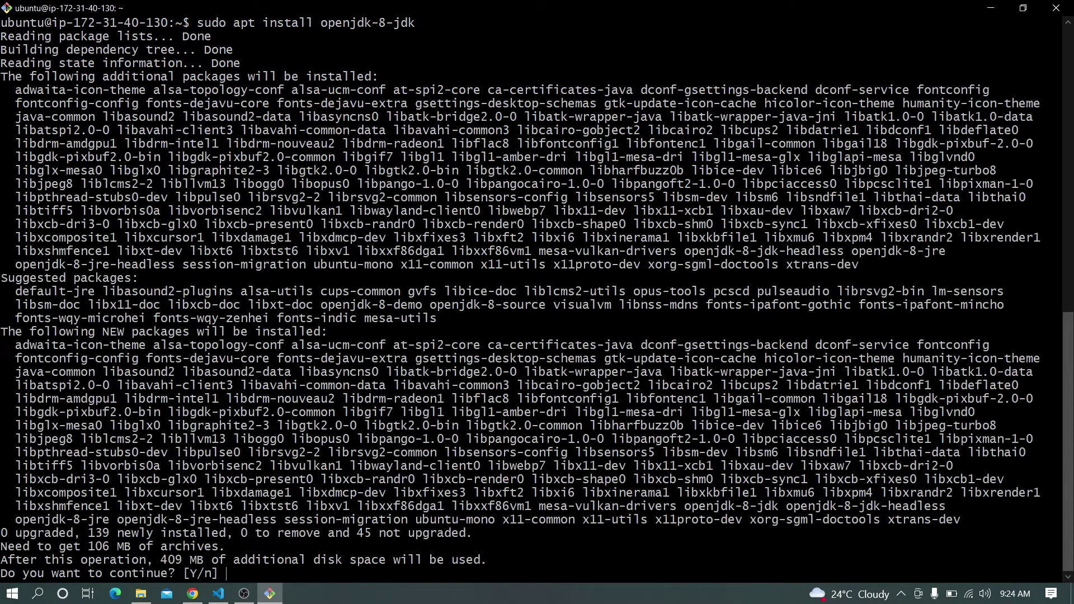
{"action": "type", "text": "y"}
{"action": "key", "text": "Return"}
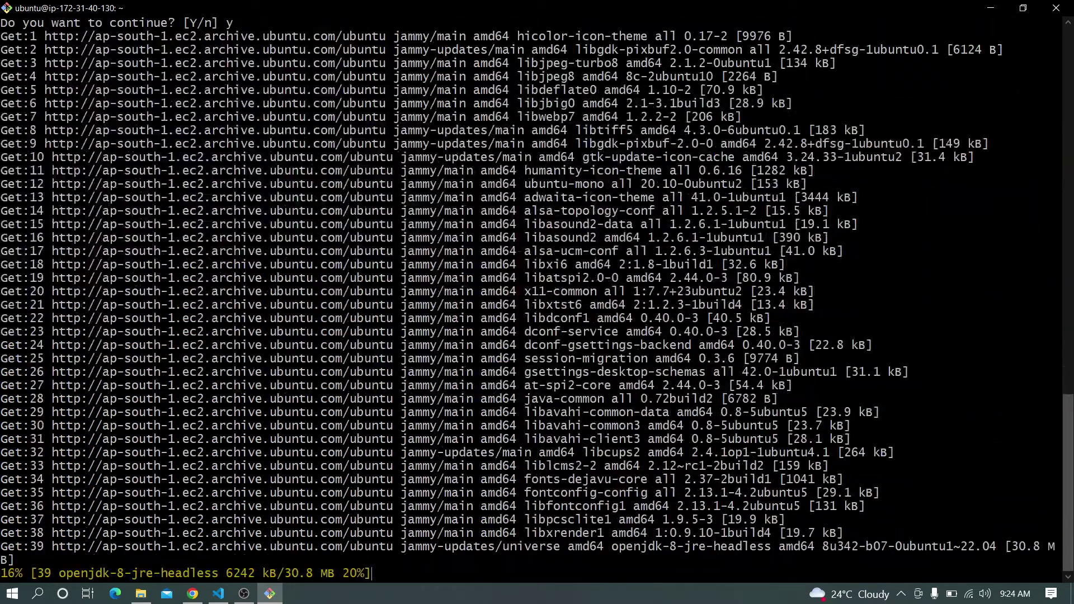
- Switch to Visual Studio Code and copy the command sudo useradd -d /opt/nexus -s /bin/bash nexus from the notes
{"action": "left_click", "coordinate": [218, 593]}
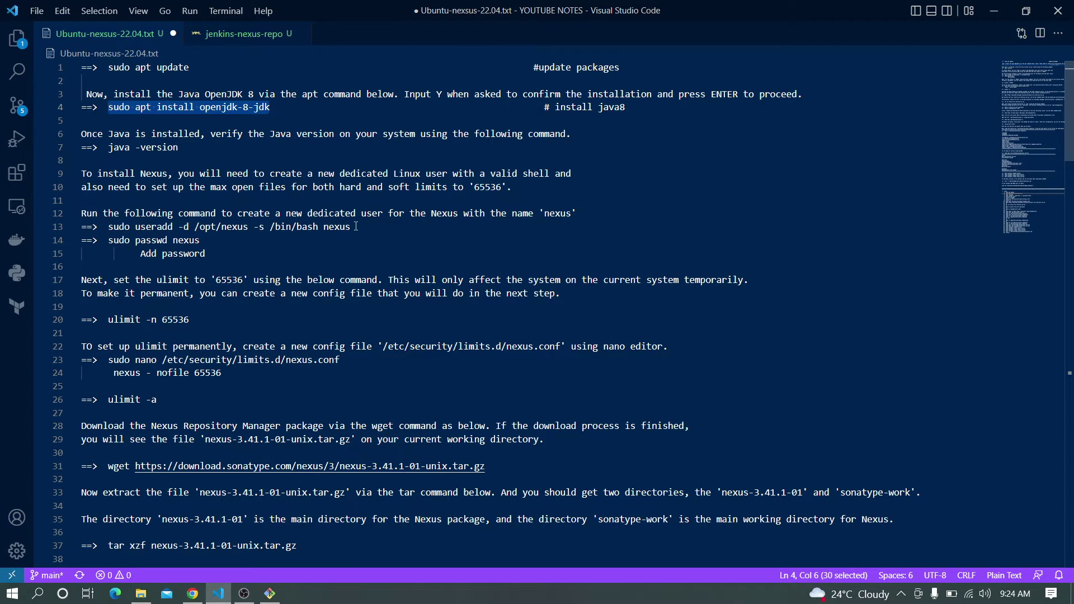
{"action": "left_click_drag", "start_coordinate": [352, 226], "coordinate": [108, 227]}
{"action": "key", "text": "ctrl+c"}
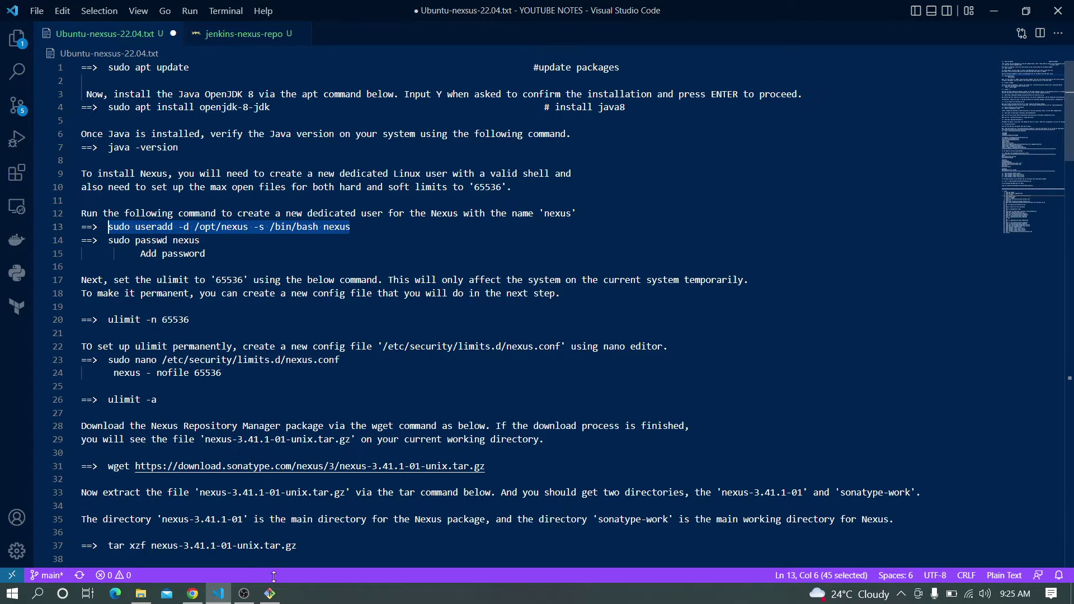
- Return to the Git Bash terminal, clear it, and check the installed Java version with java -version
{"action": "left_click", "coordinate": [270, 594]}
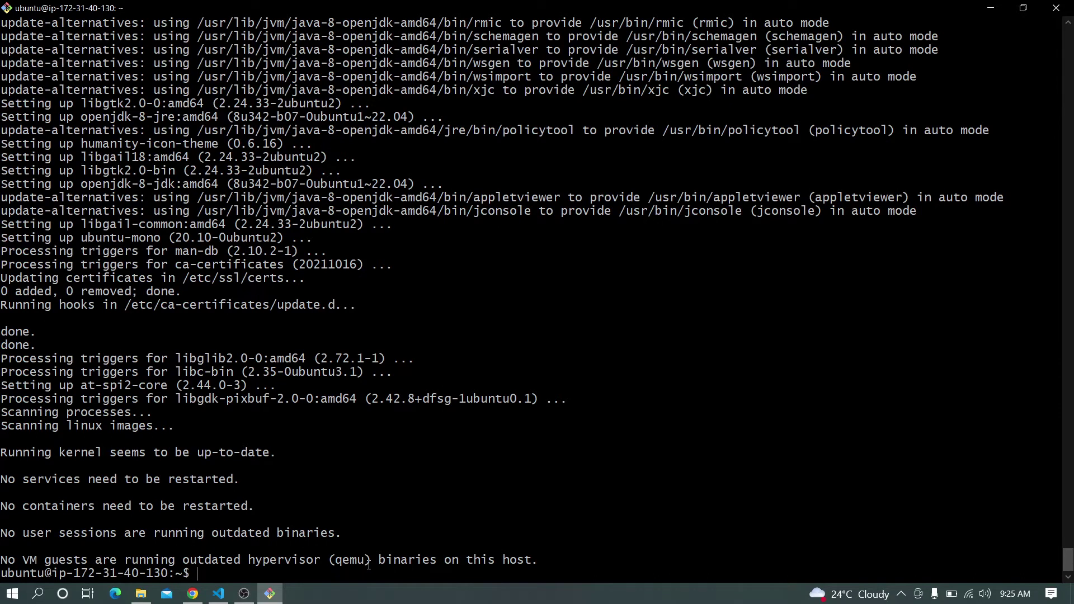
{"action": "key", "text": "ctrl+l"}
{"action": "type", "text": "j"}
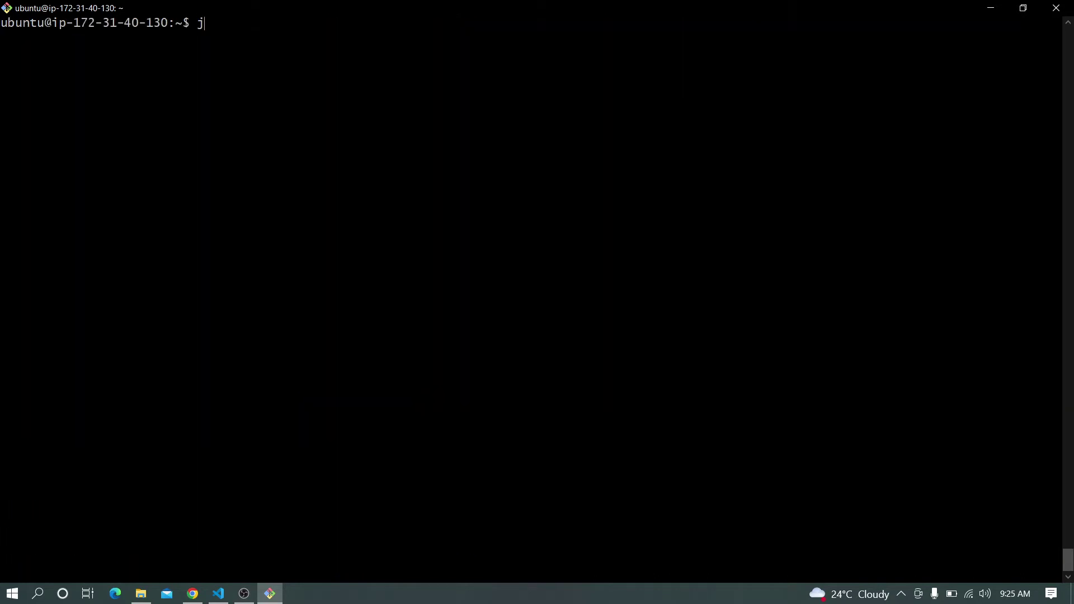
{"action": "type", "text": "ava -version"}
{"action": "key", "text": "Return"}
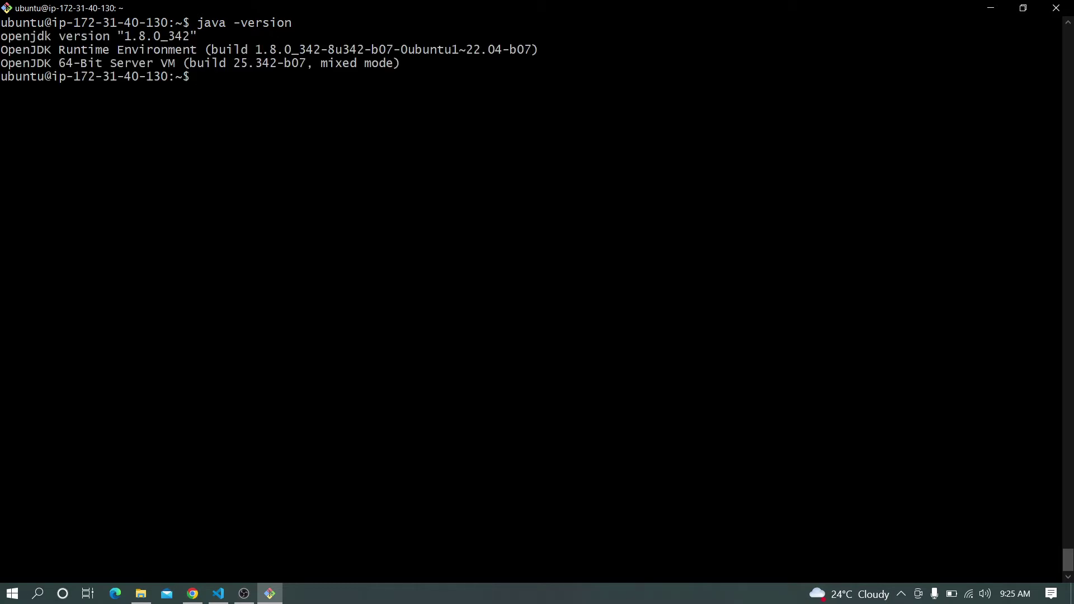
- Create the nexus user with home directory /opt/nexus and shell /bin/bash, and set its account password with sudo passwd nexus
{"action": "key", "text": "shift+Insert"}
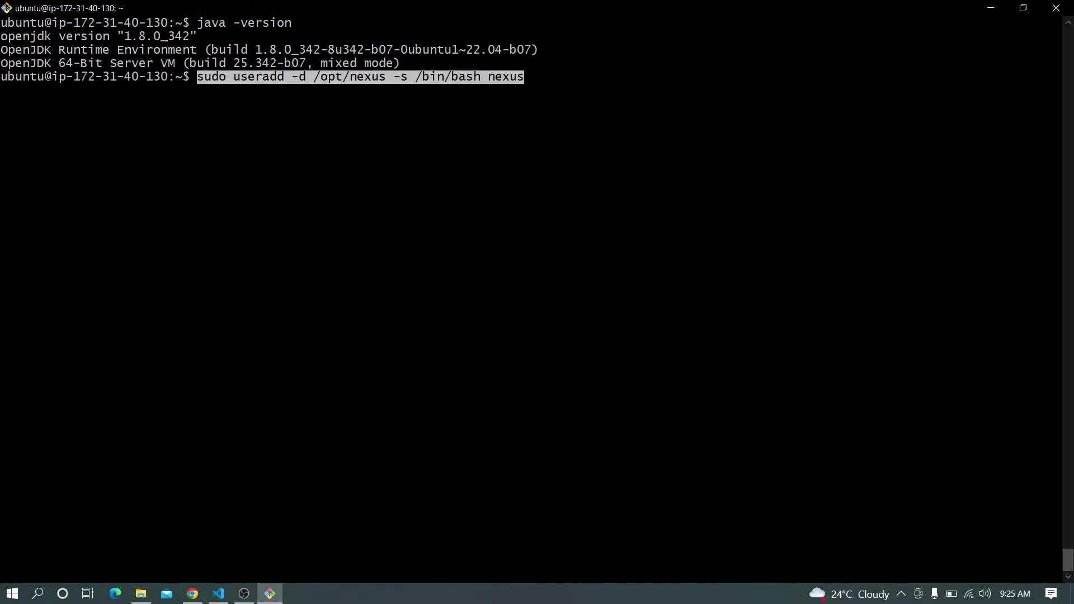
{"action": "key", "text": "Return"}
{"action": "type", "text": "su"}
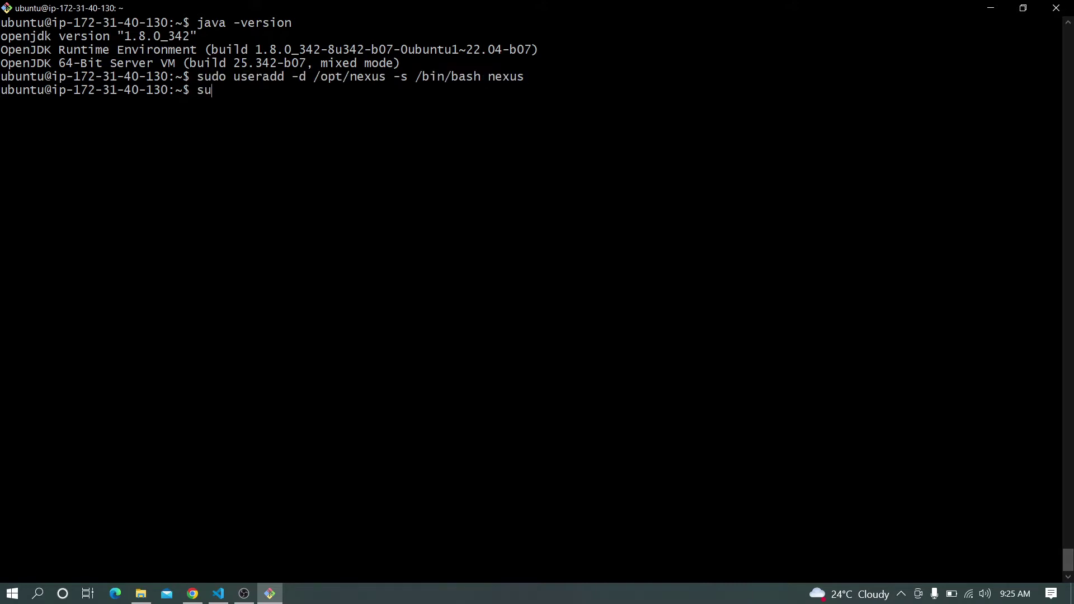
{"action": "type", "text": "do passwd nexus"}
{"action": "key", "text": "Return"}
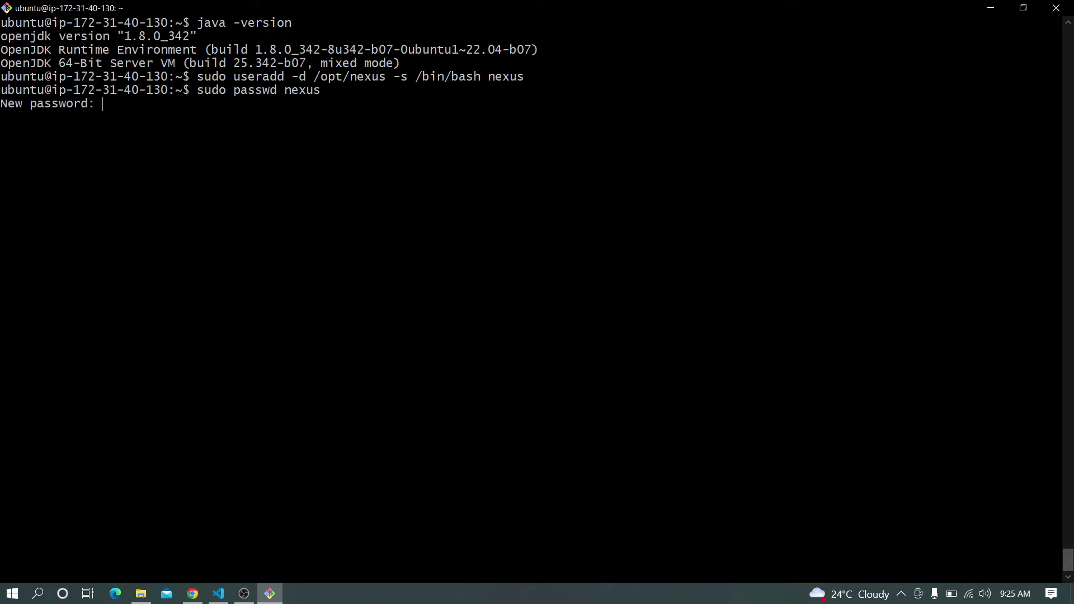
{"action": "key", "text": "Return"}
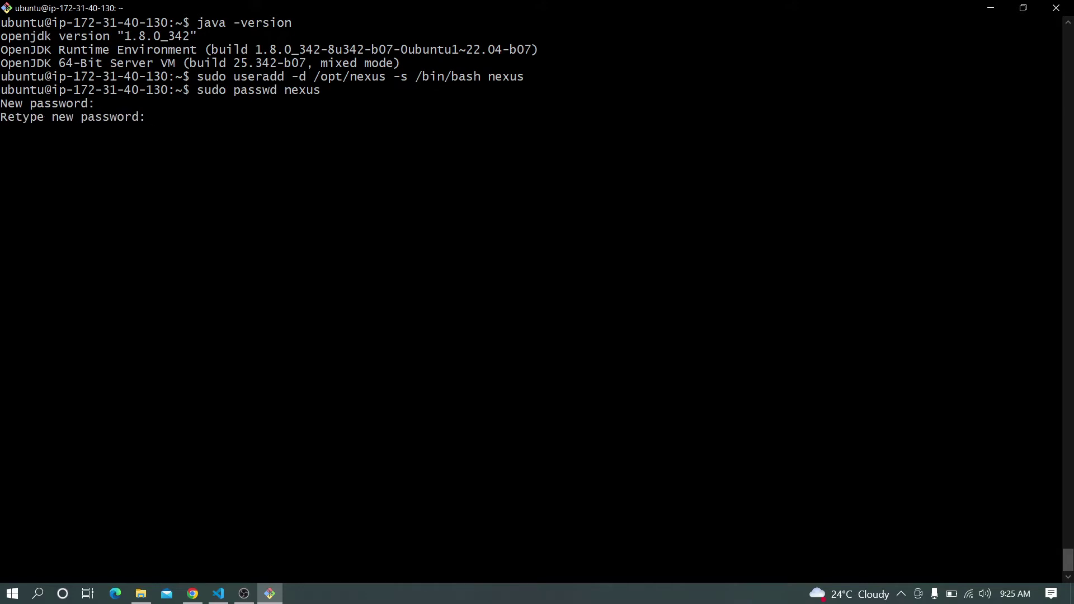
{"action": "key", "text": "Return"}
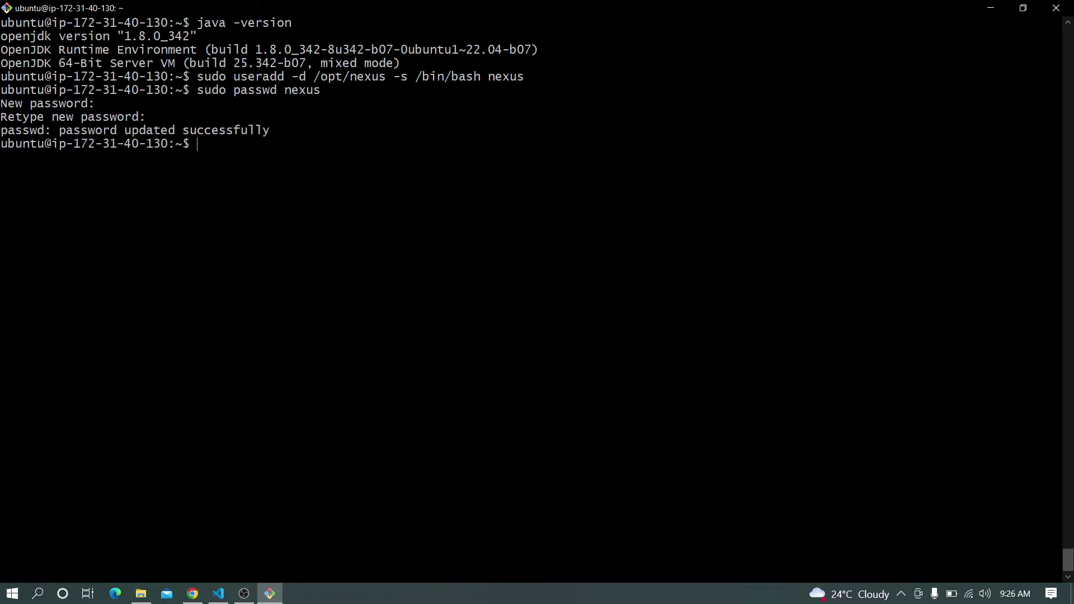
- Clear the terminal, copy ulimit -n 65536 from the Visual Studio Code notes, and run it in Git Bash
{"action": "key", "text": "ctrl+l"}
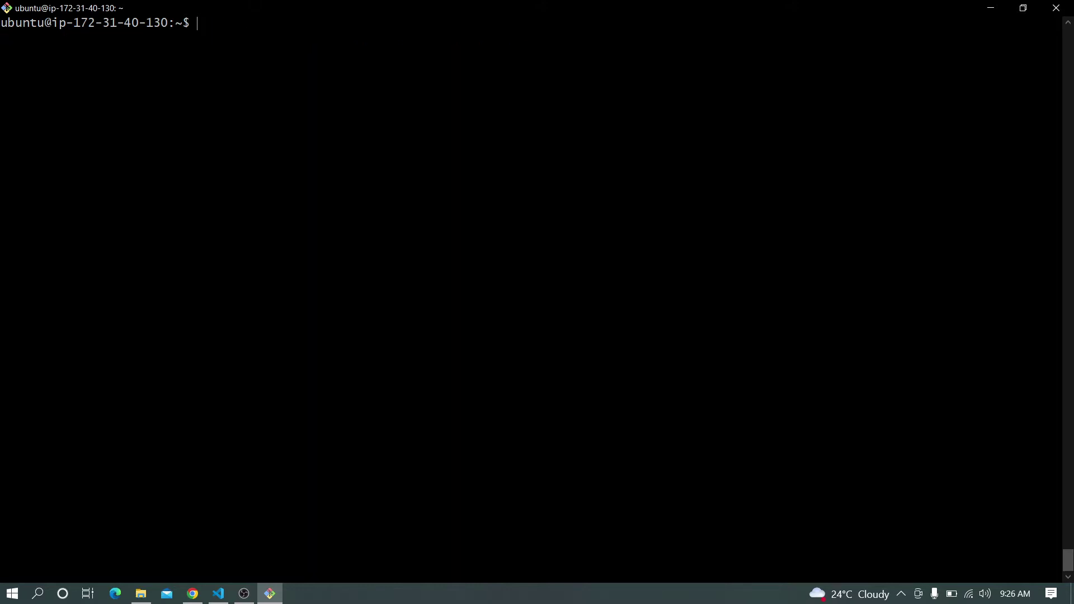
{"action": "left_click", "coordinate": [215, 594]}
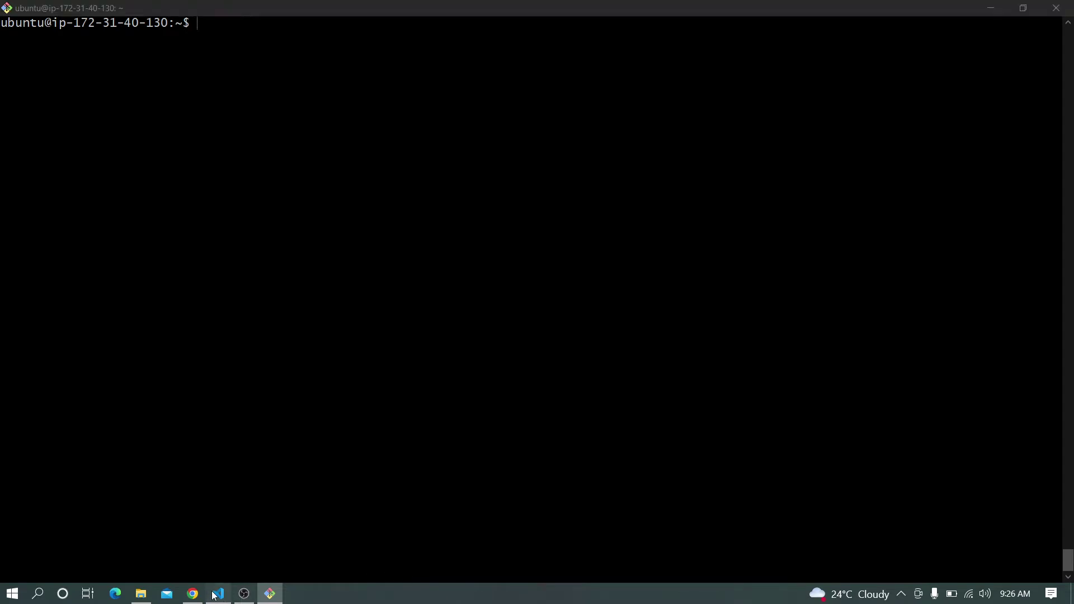
{"action": "scroll", "coordinate": [217, 364], "scroll_direction": "down", "scroll_amount": 1}
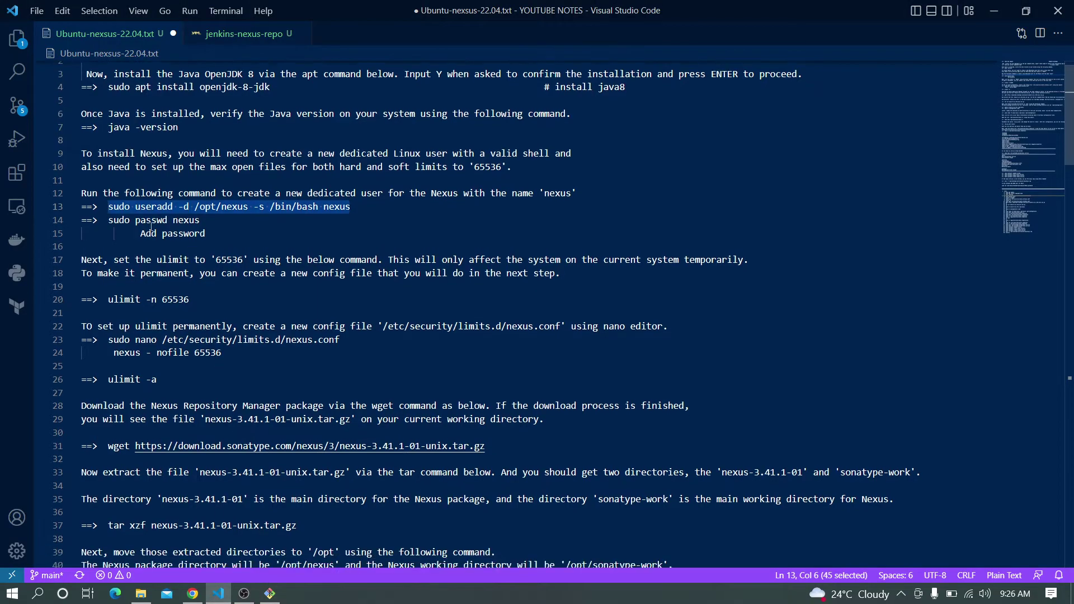
{"action": "scroll", "coordinate": [151, 263], "scroll_direction": "down", "scroll_amount": 1}
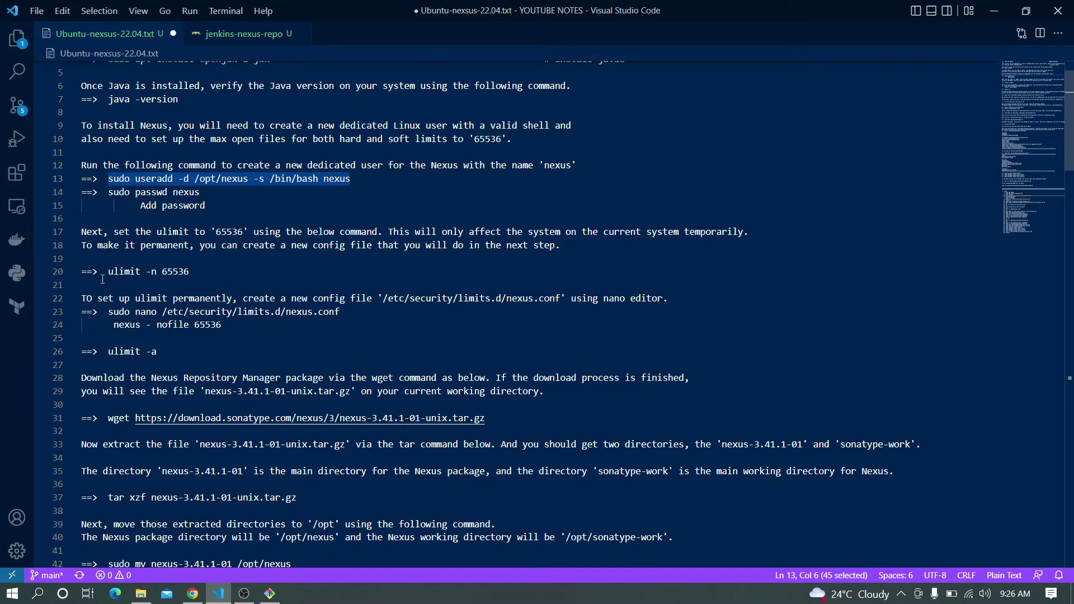
{"action": "left_click_drag", "start_coordinate": [108, 271], "coordinate": [190, 273]}
{"action": "key", "text": "ctrl+c"}
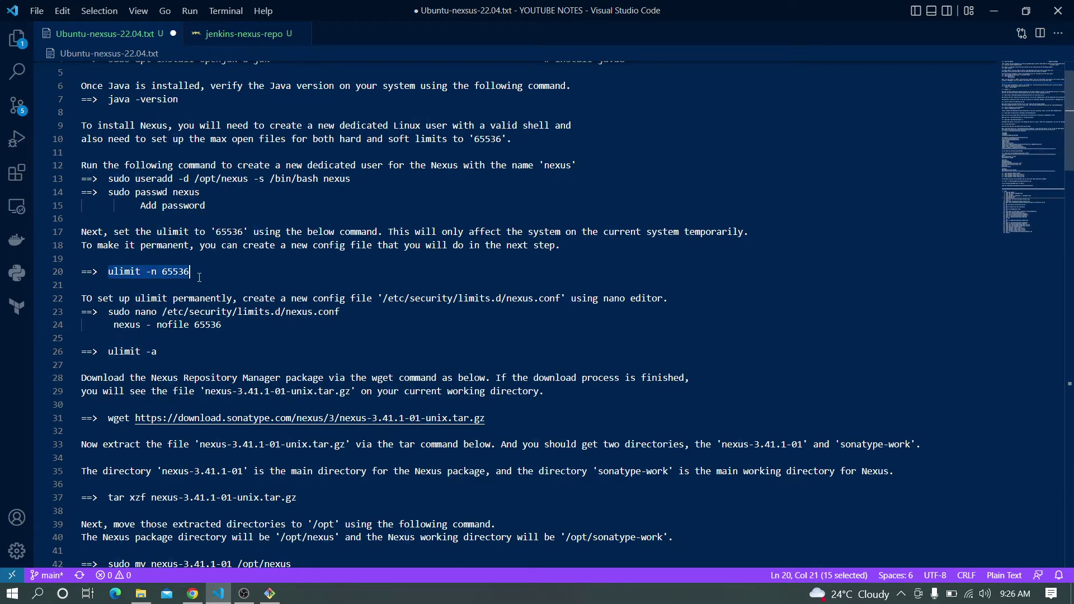
{"action": "left_click", "coordinate": [280, 591]}
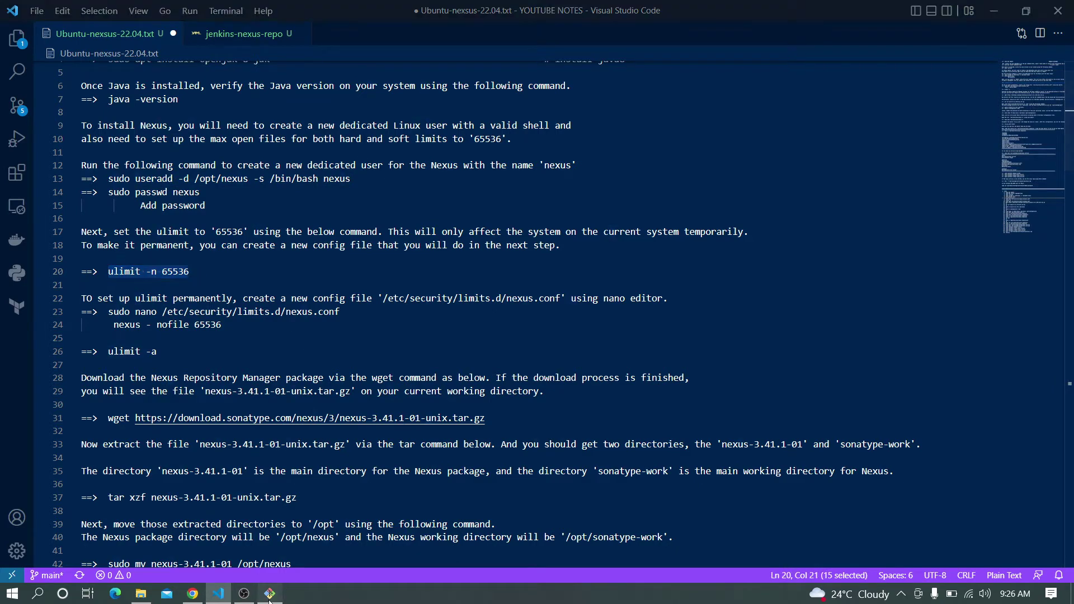
{"action": "right_click", "coordinate": [269, 233]}
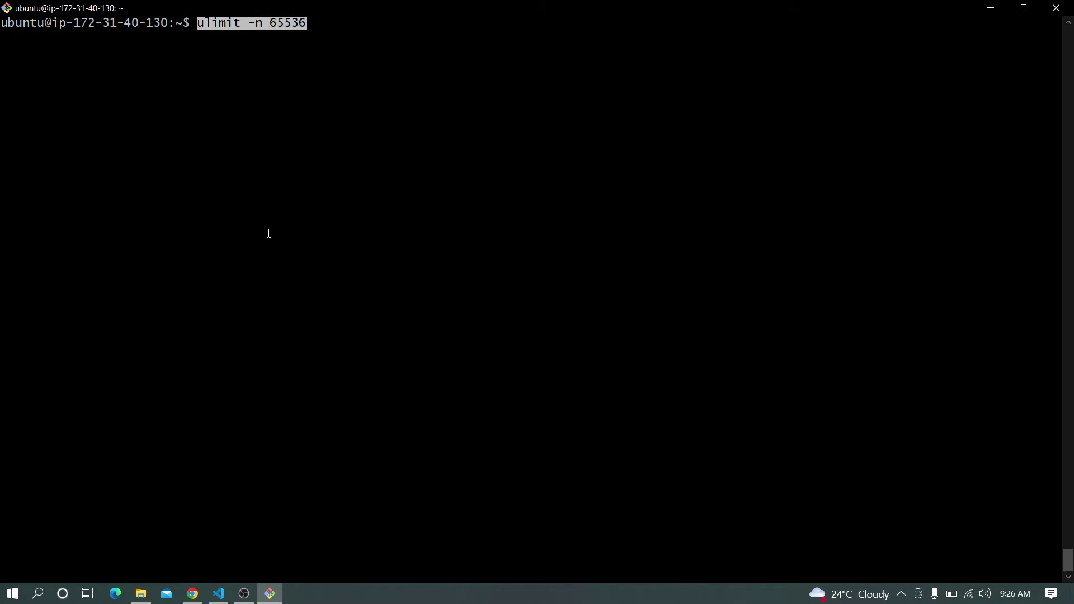
{"action": "key", "text": "Return"}
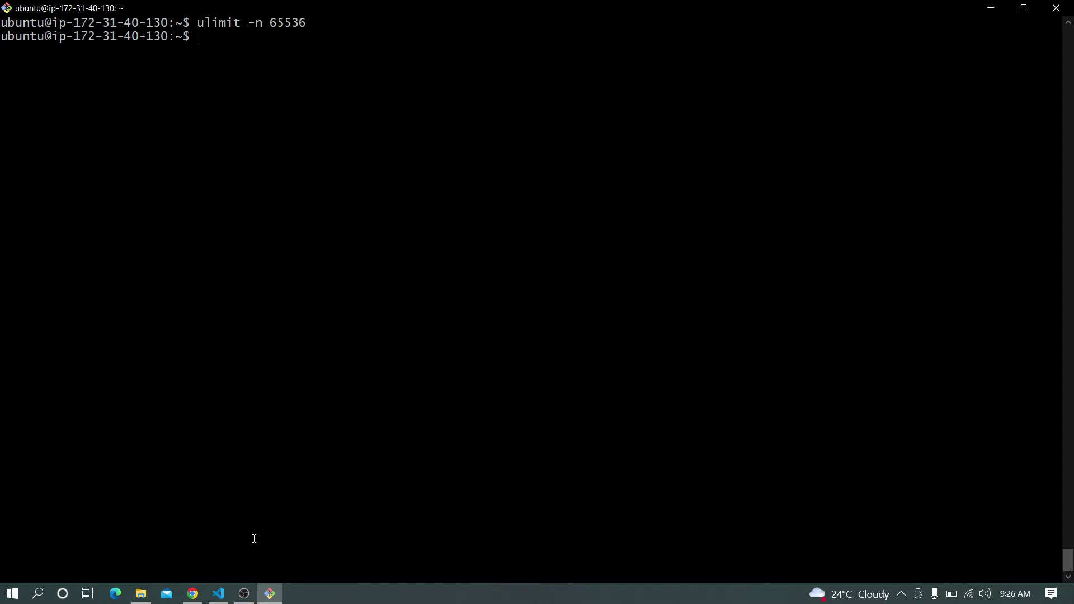
- Copy sudo nano /etc/security/limits.d/nexus.conf from the Visual Studio Code notes and run it in Git Bash to open the new file
{"action": "left_click", "coordinate": [218, 593]}
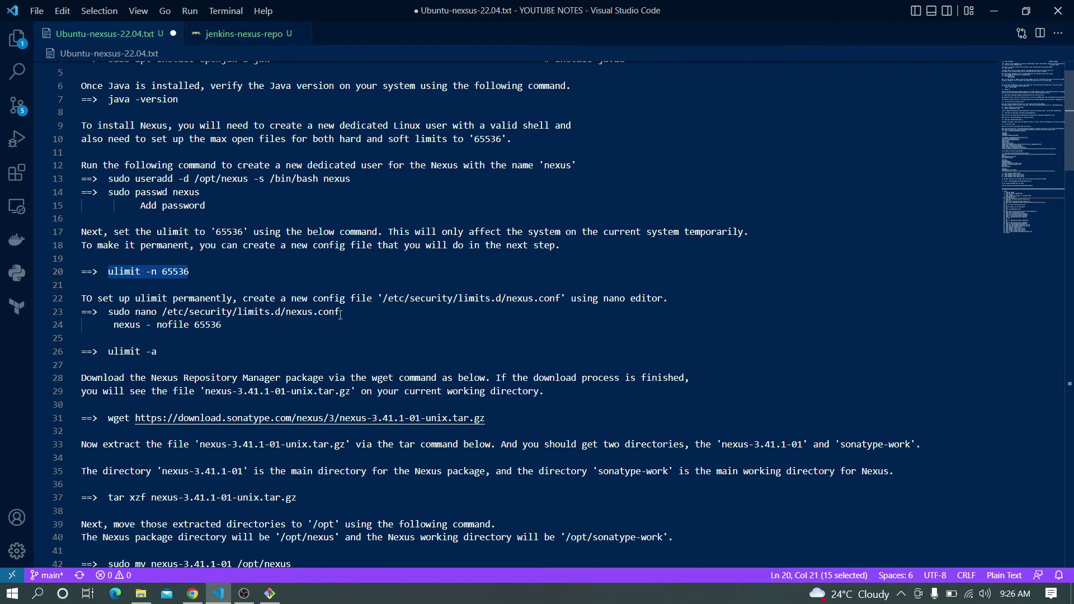
{"action": "left_click_drag", "start_coordinate": [341, 315], "coordinate": [109, 314]}
{"action": "key", "text": "ctrl+c"}
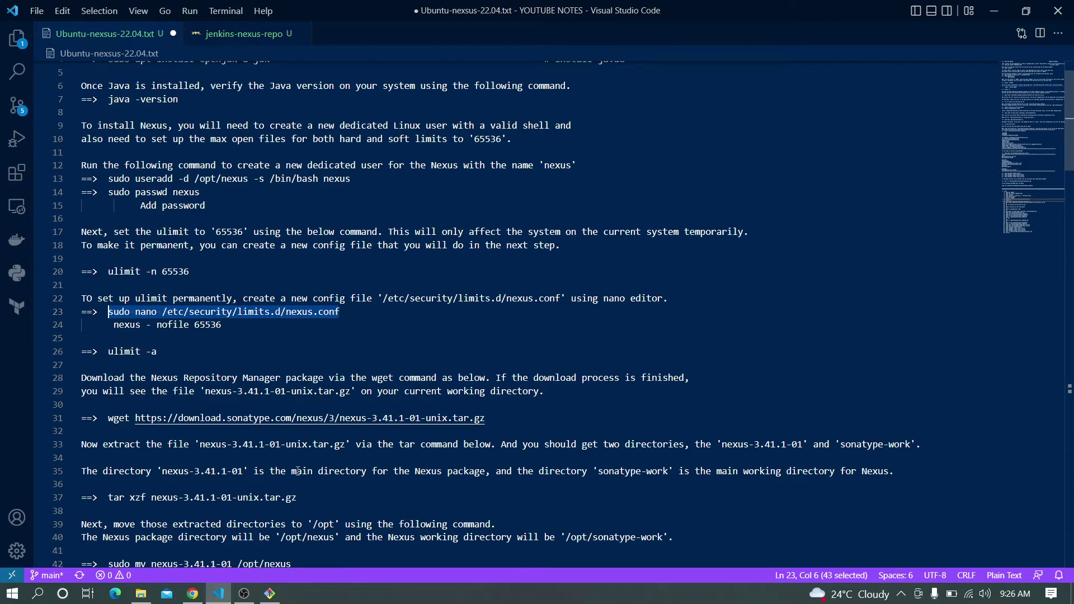
{"action": "left_click", "coordinate": [270, 594]}
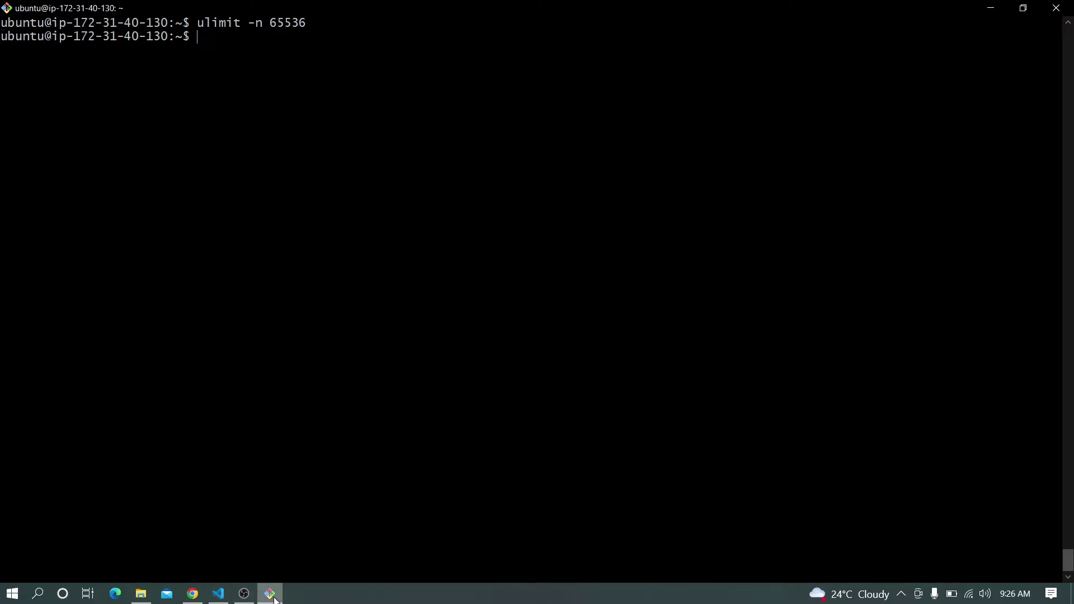
{"action": "right_click", "coordinate": [310, 262]}
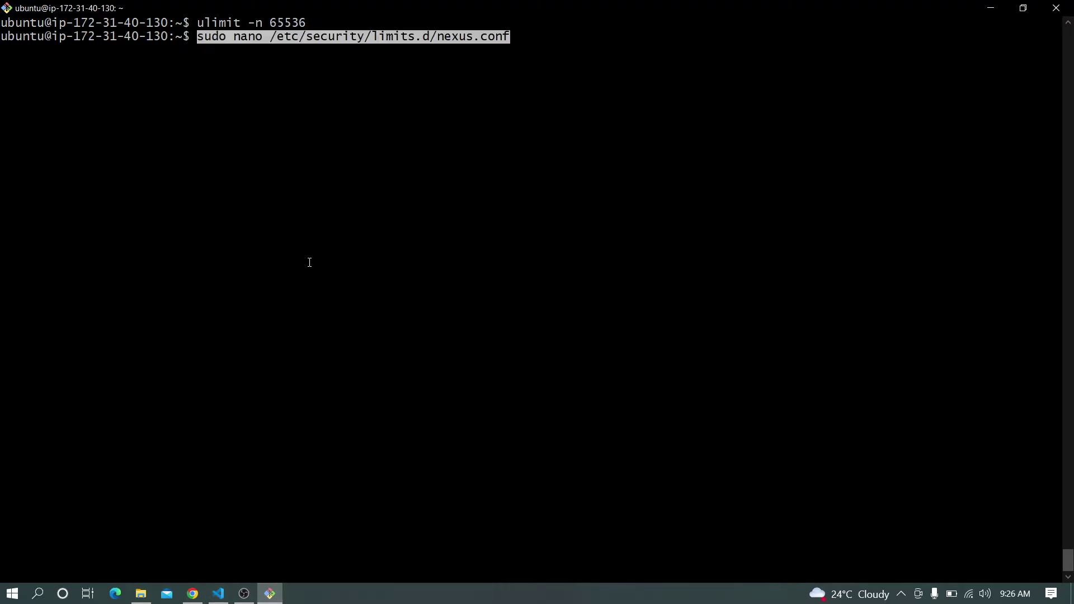
{"action": "key", "text": "Return"}
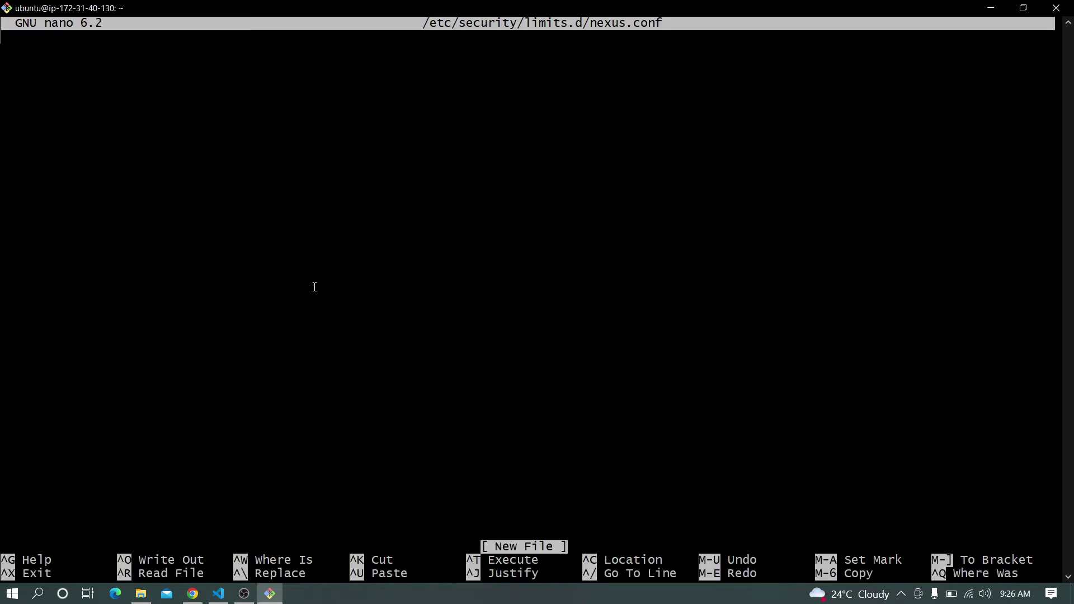
- Copy the line nexus - nofile 65536 from the Visual Studio Code notes into the file open in nano in Git Bash
{"action": "left_click", "coordinate": [218, 593]}
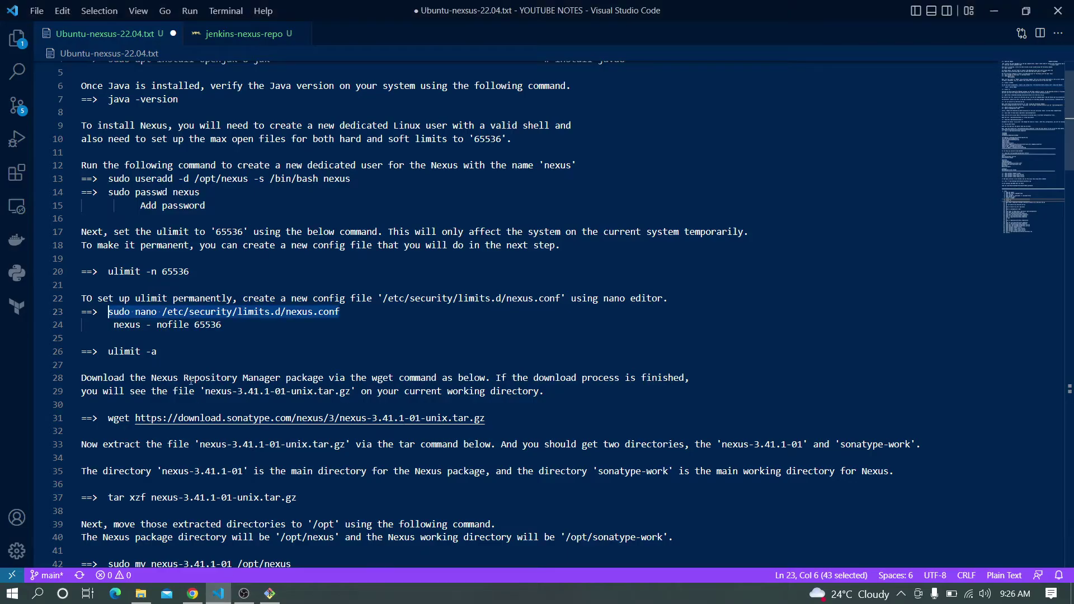
{"action": "left_click_drag", "start_coordinate": [114, 325], "coordinate": [221, 327]}
{"action": "key", "text": "ctrl+c"}
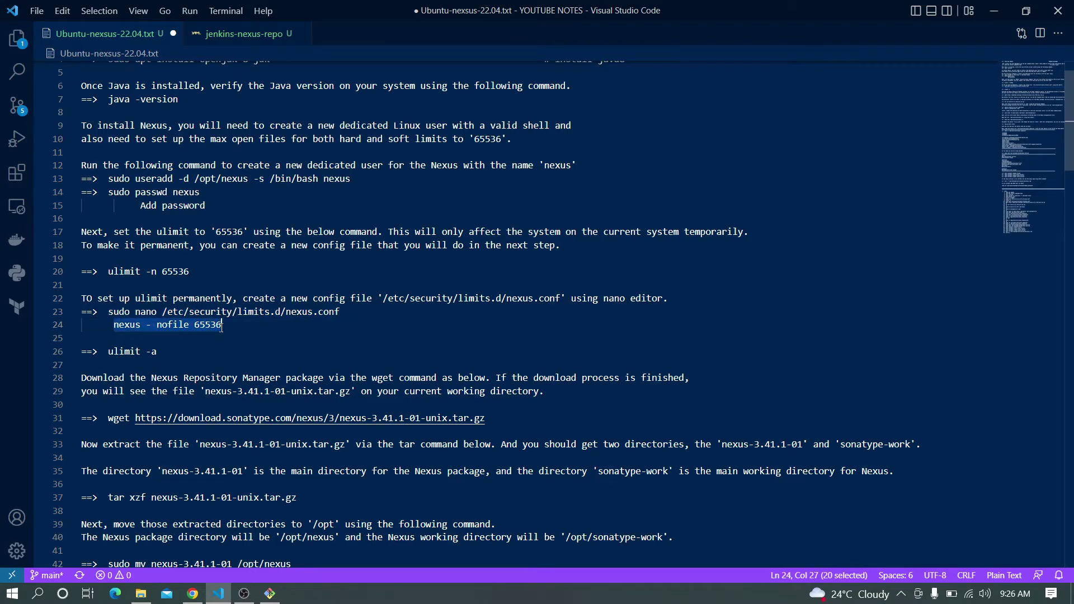
{"action": "left_click", "coordinate": [277, 597]}
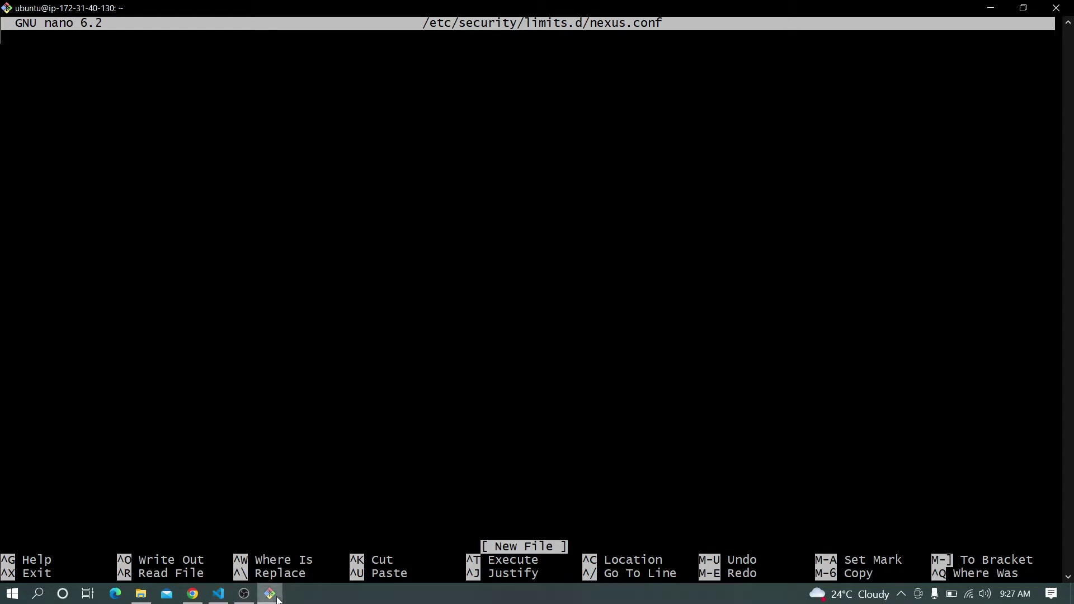
{"action": "right_click", "coordinate": [228, 206]}
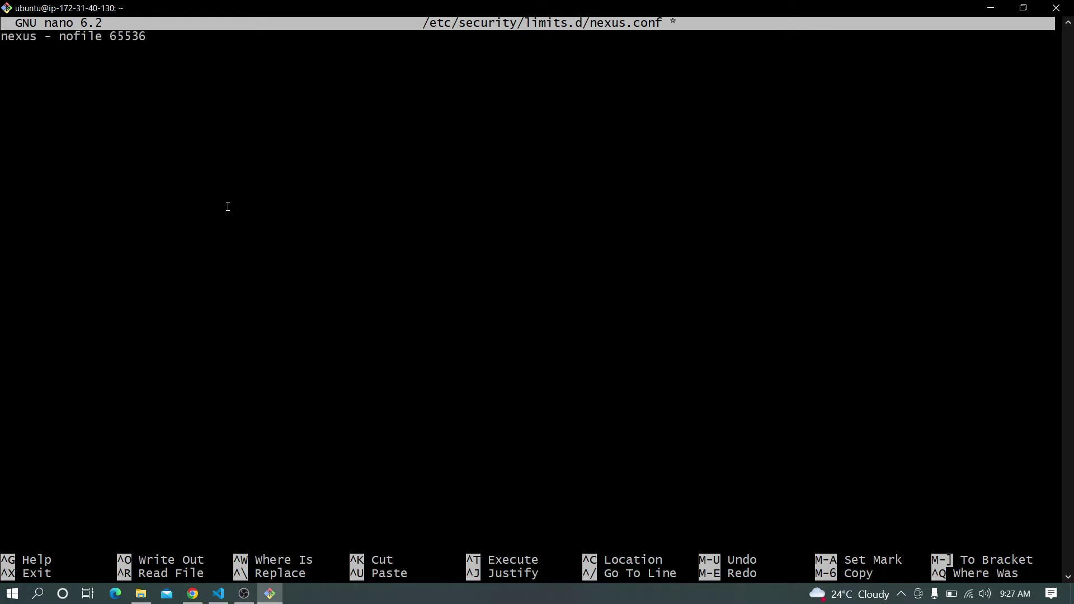
- Write the file out under the name /etc/security/limits.d/nexus.confmm, accept the different name, and exit nano
{"action": "key", "text": "ctrl+o"}
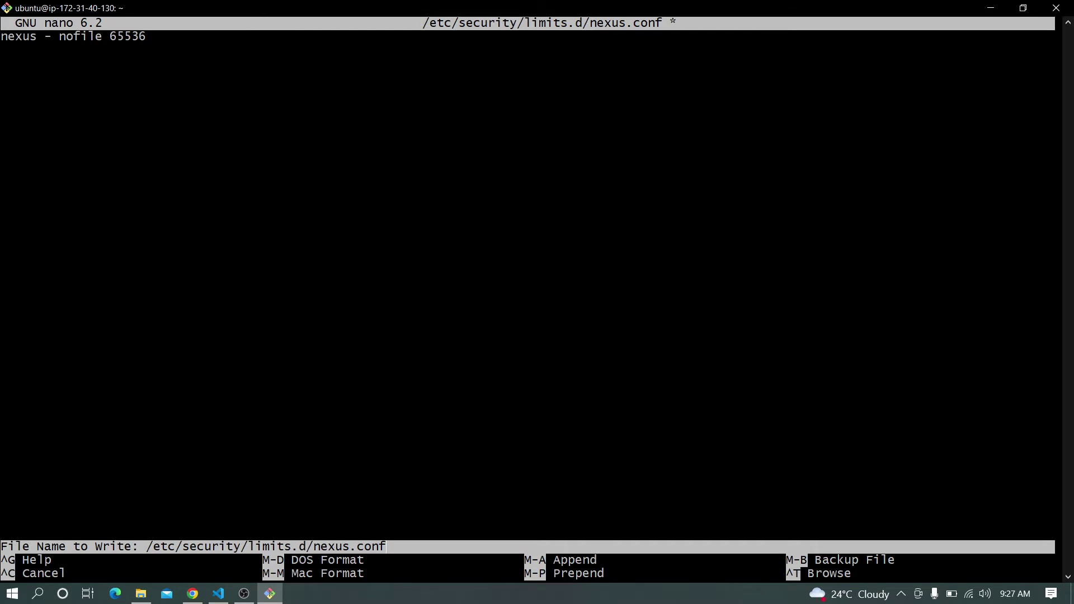
{"action": "type", "text": "mm"}
{"action": "key", "text": "Return"}
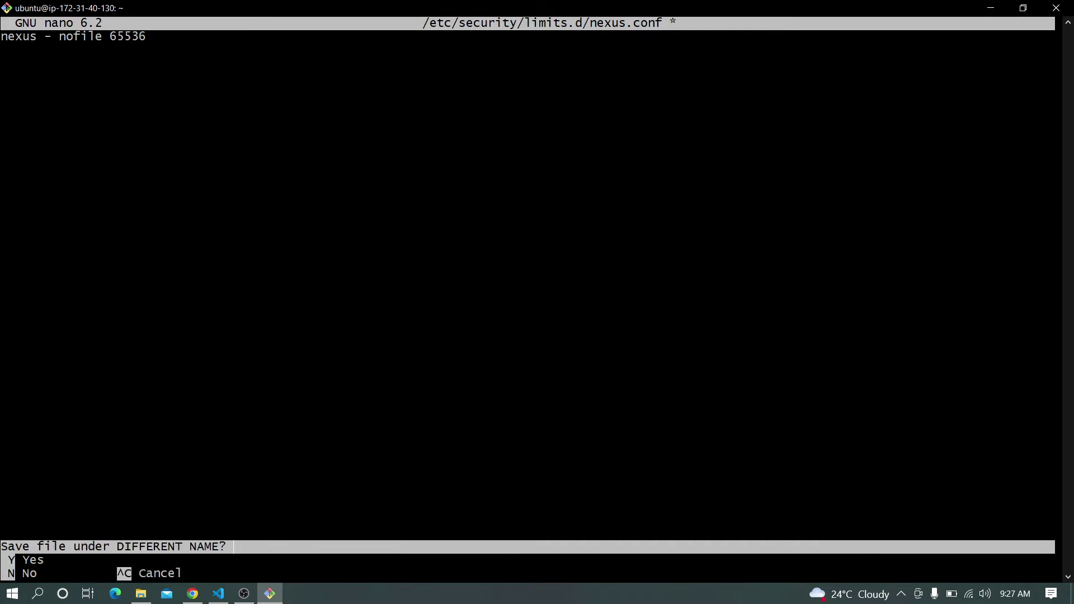
{"action": "key", "text": "y"}
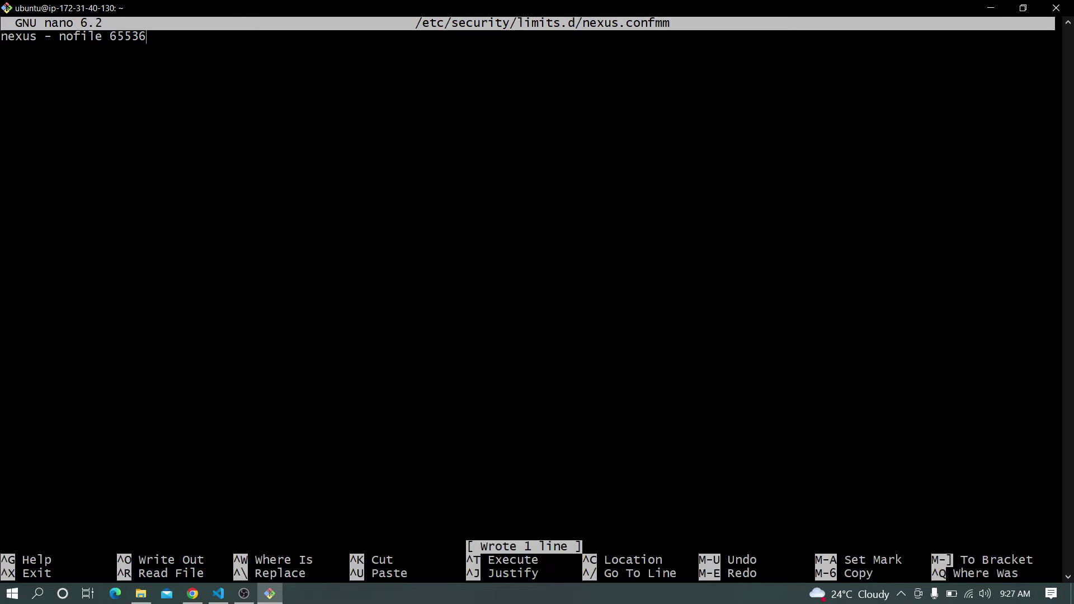
{"action": "key", "text": "ctrl+x"}
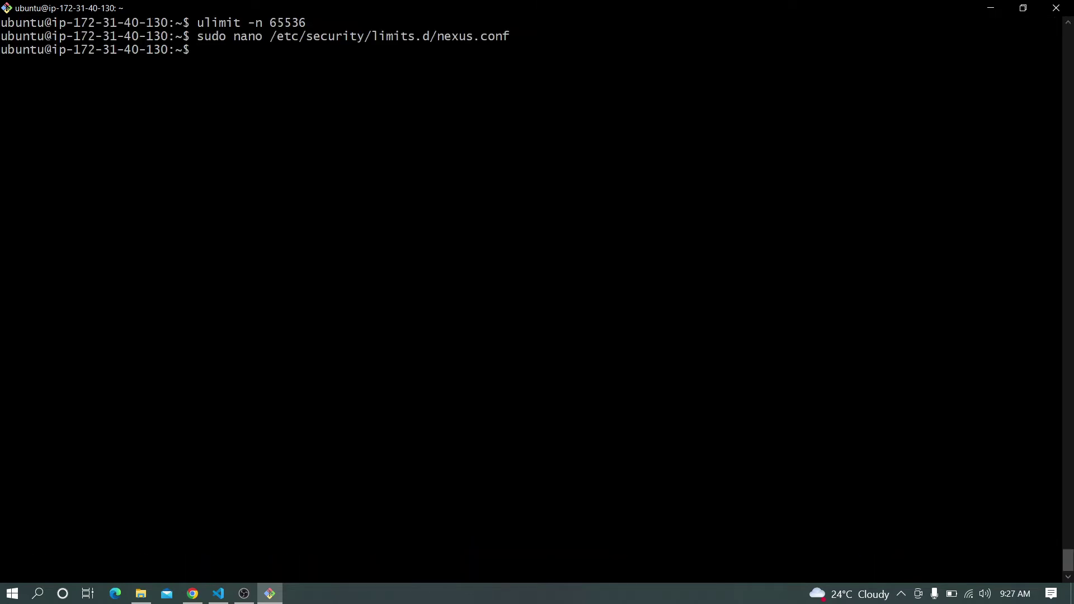
- Change the recalled nano command to sudo cat /etc/security/limits.d/nexus.conf and run it to check the file's contents
{"action": "key", "text": "Up"}
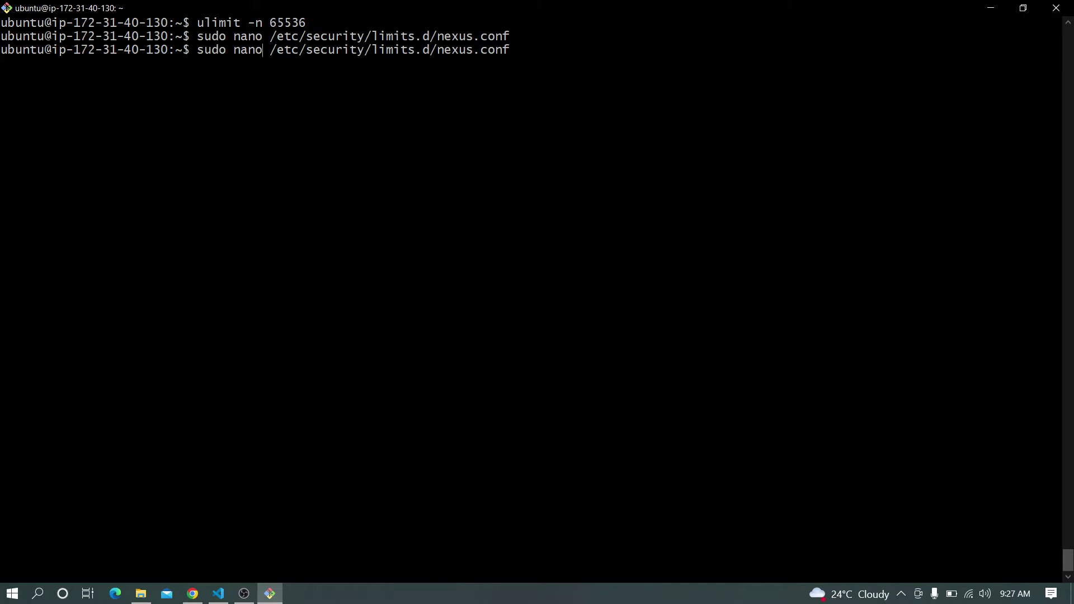
{"action": "key", "text": "BackSpace"}
{"action": "key", "text": "BackSpace"}
{"action": "key", "text": "BackSpace"}
{"action": "key", "text": "BackSpace"}
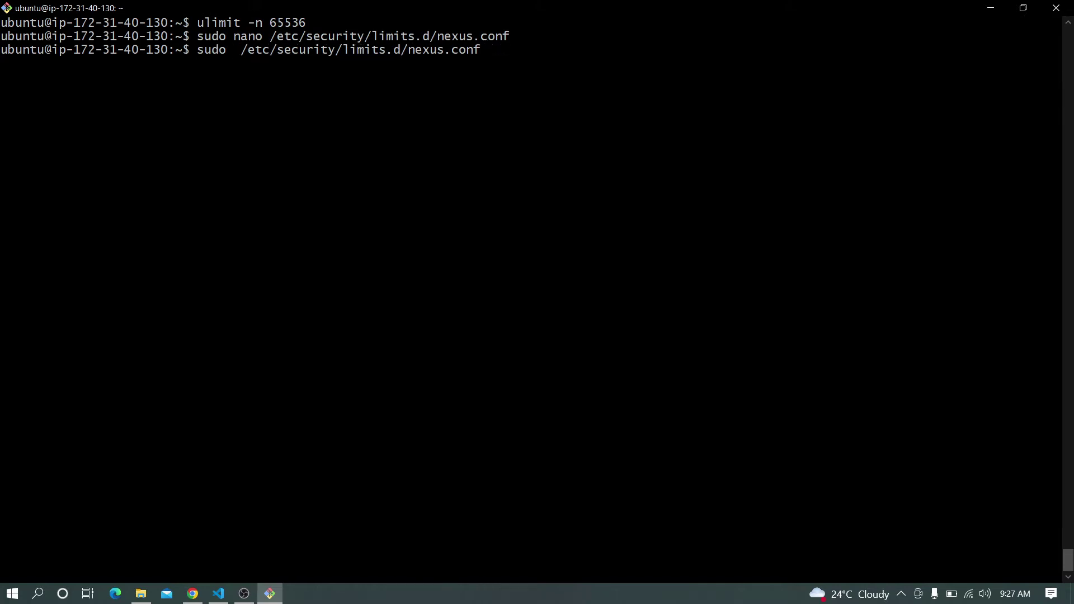
{"action": "type", "text": "cat"}
{"action": "key", "text": "Return"}
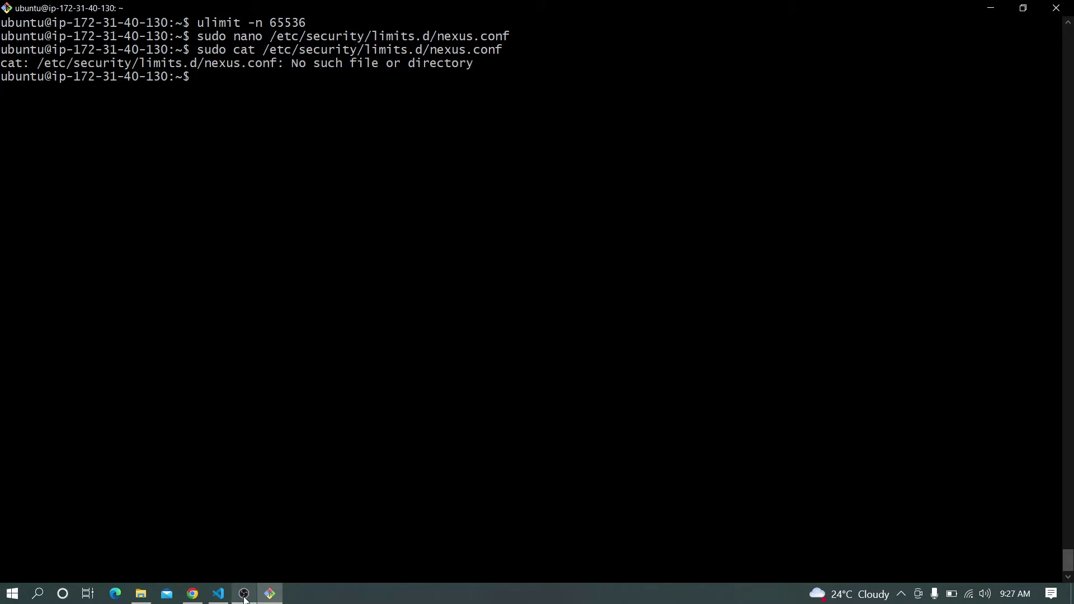
- Copy ulimit -a from the Visual Studio Code notes, run it in Git Bash, and examine the open files limit
{"action": "left_click", "coordinate": [225, 597]}
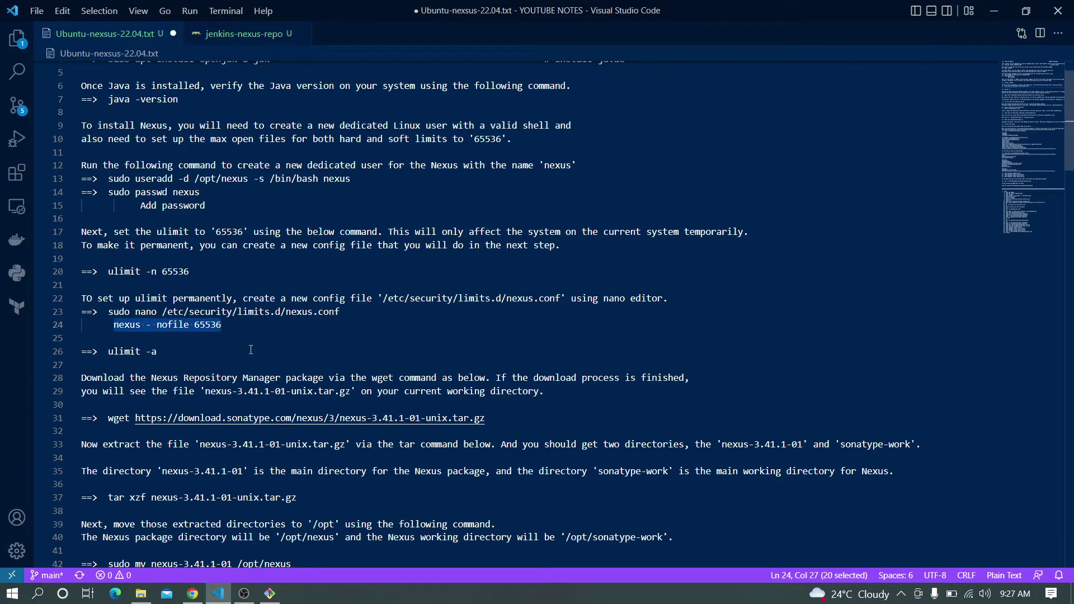
{"action": "scroll", "coordinate": [250, 349], "scroll_direction": "down", "scroll_amount": 1}
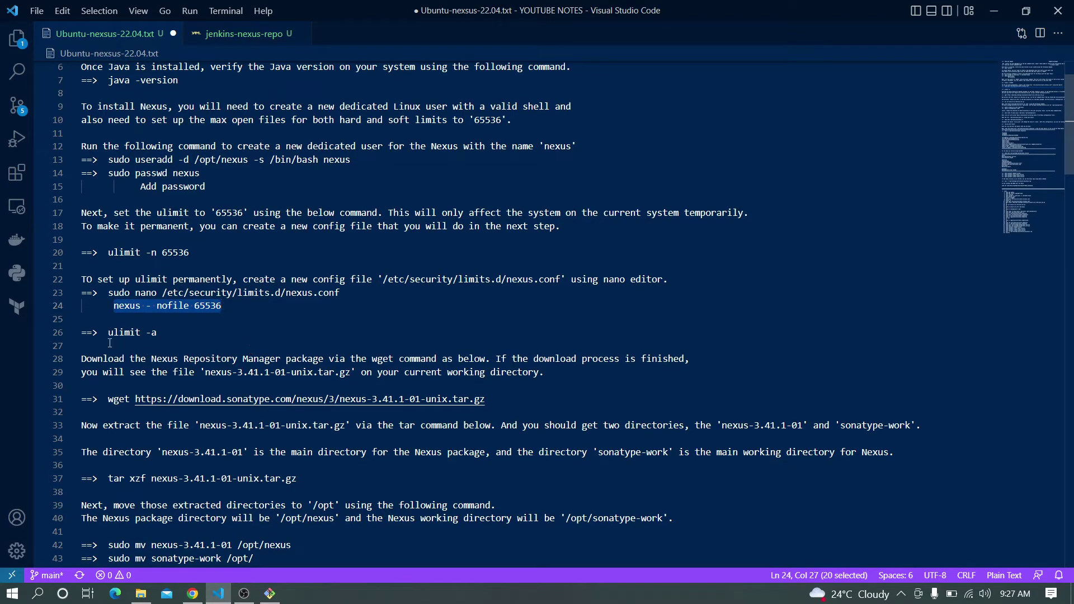
{"action": "left_click_drag", "start_coordinate": [109, 334], "coordinate": [172, 336]}
{"action": "key", "text": "ctrl+c"}
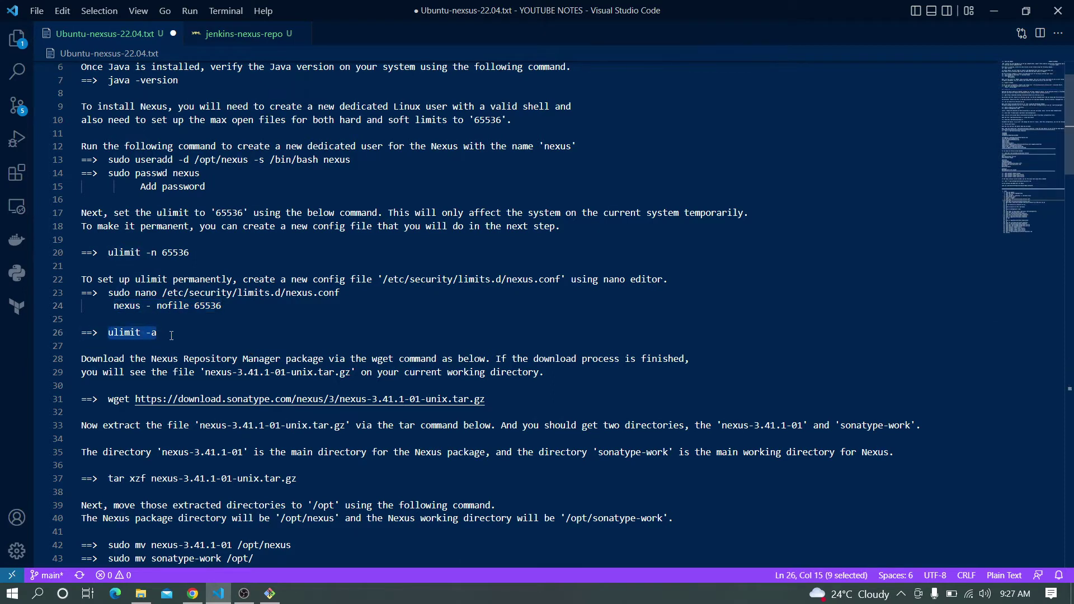
{"action": "left_click", "coordinate": [270, 594]}
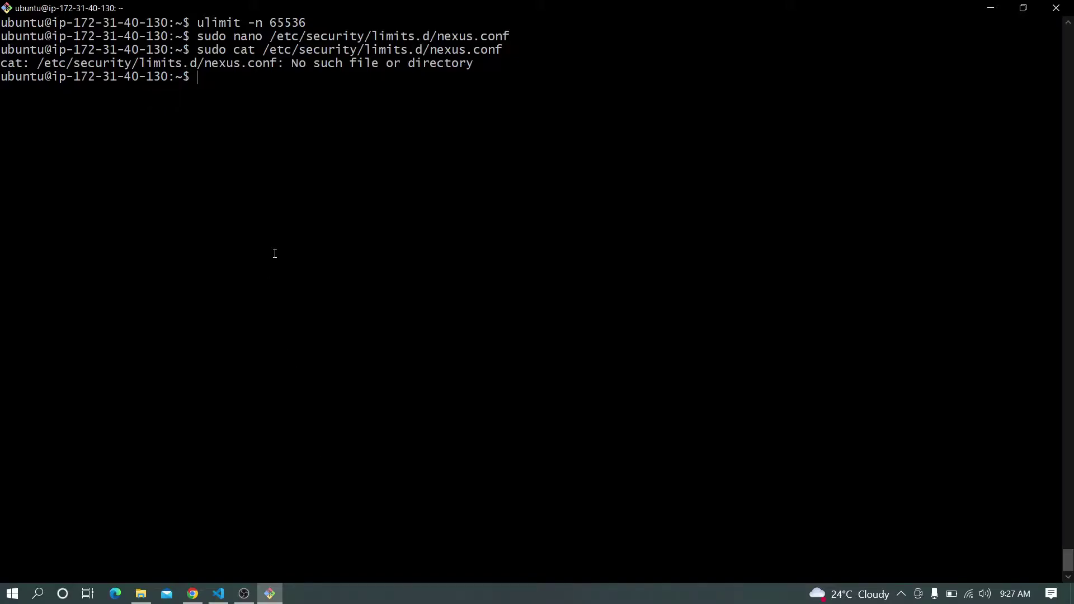
{"action": "right_click", "coordinate": [275, 254]}
{"action": "key", "text": "Return"}
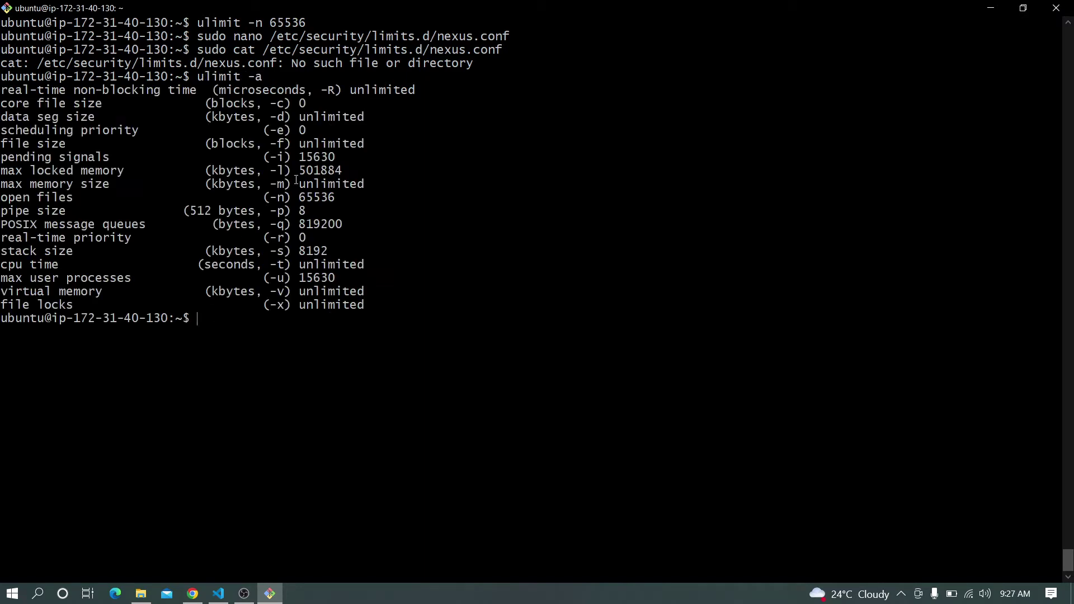
{"action": "left_click_drag", "start_coordinate": [2, 199], "coordinate": [331, 198]}
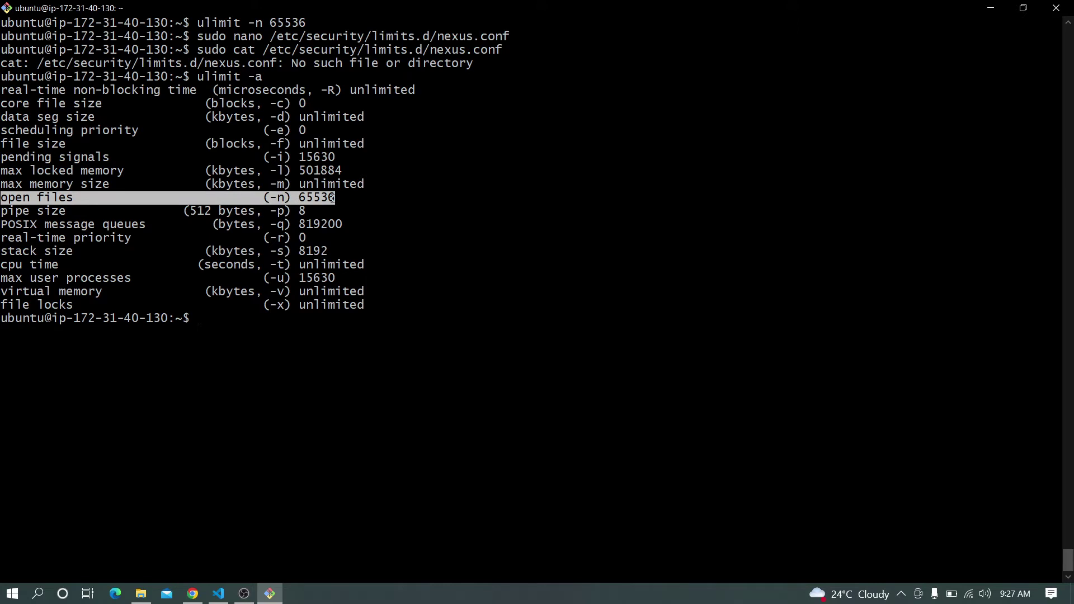
{"action": "left_click", "coordinate": [331, 348]}
{"action": "left_click", "coordinate": [218, 593]}
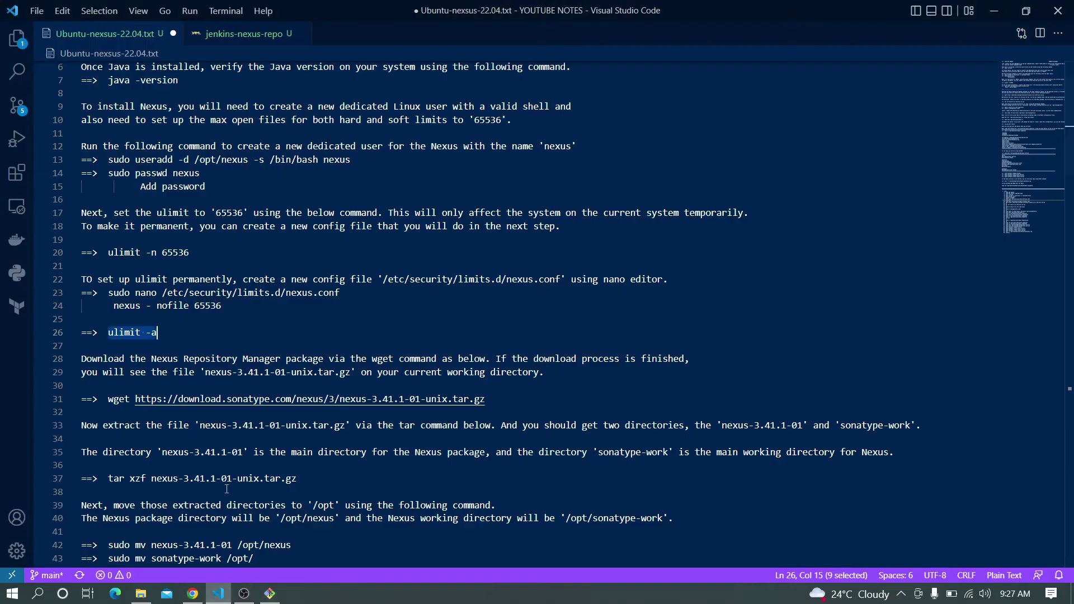
{"action": "scroll", "coordinate": [225, 448], "scroll_direction": "down", "scroll_amount": 1}
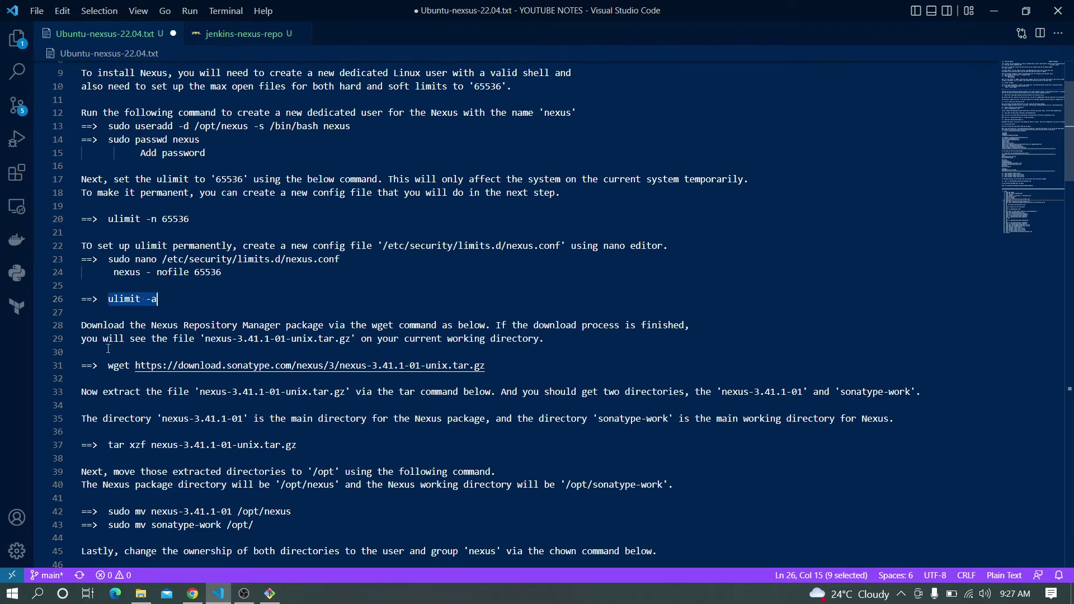
{"action": "left_click_drag", "start_coordinate": [109, 365], "coordinate": [321, 376]}
{"action": "key", "text": "ctrl+c"}
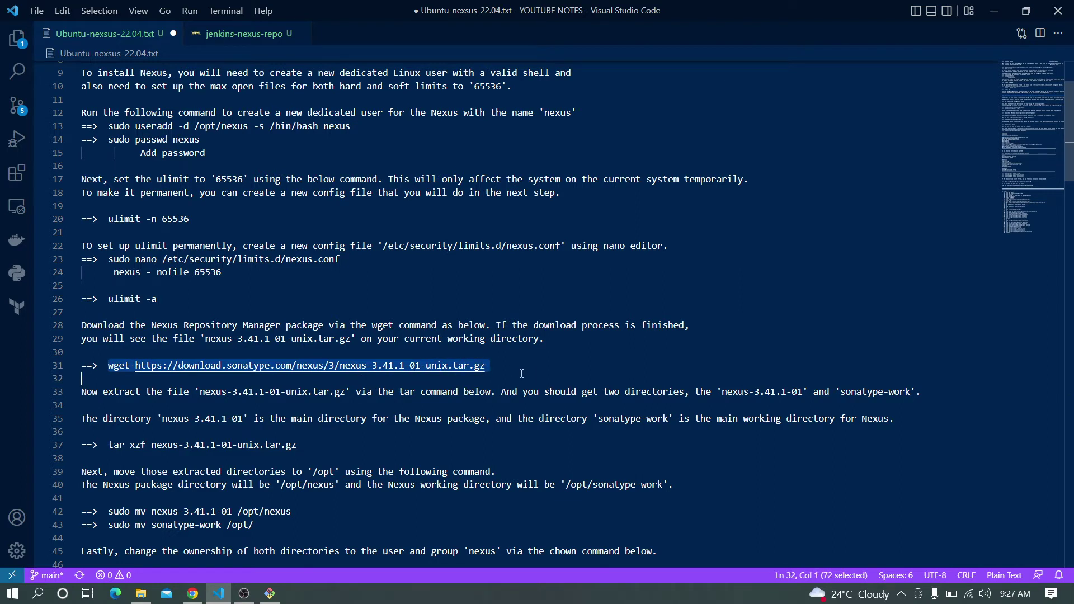
{"action": "left_click", "coordinate": [269, 593]}
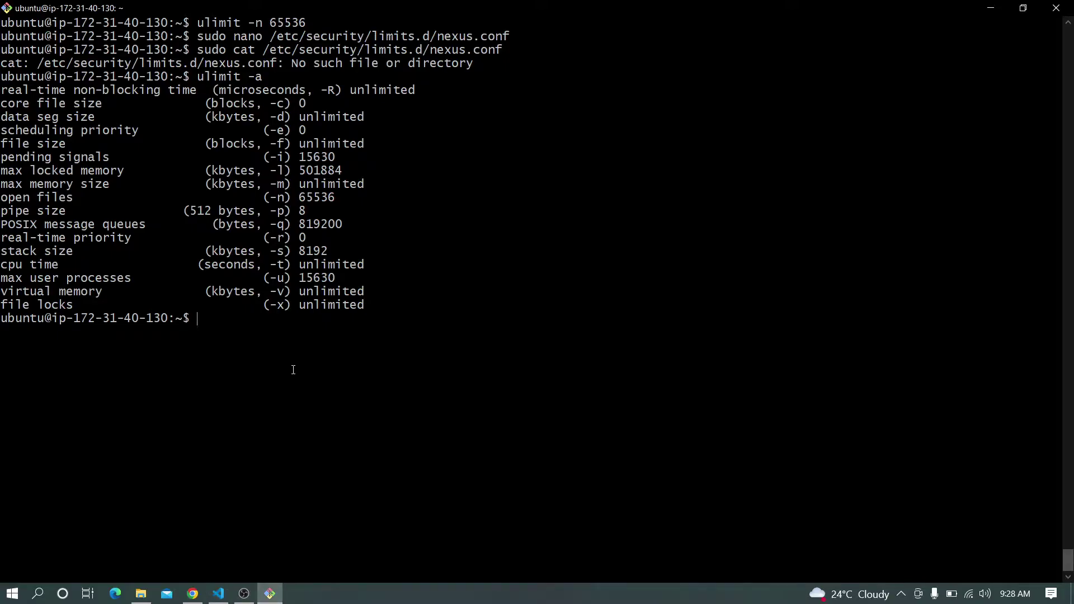
{"action": "key", "text": "shift+Insert"}
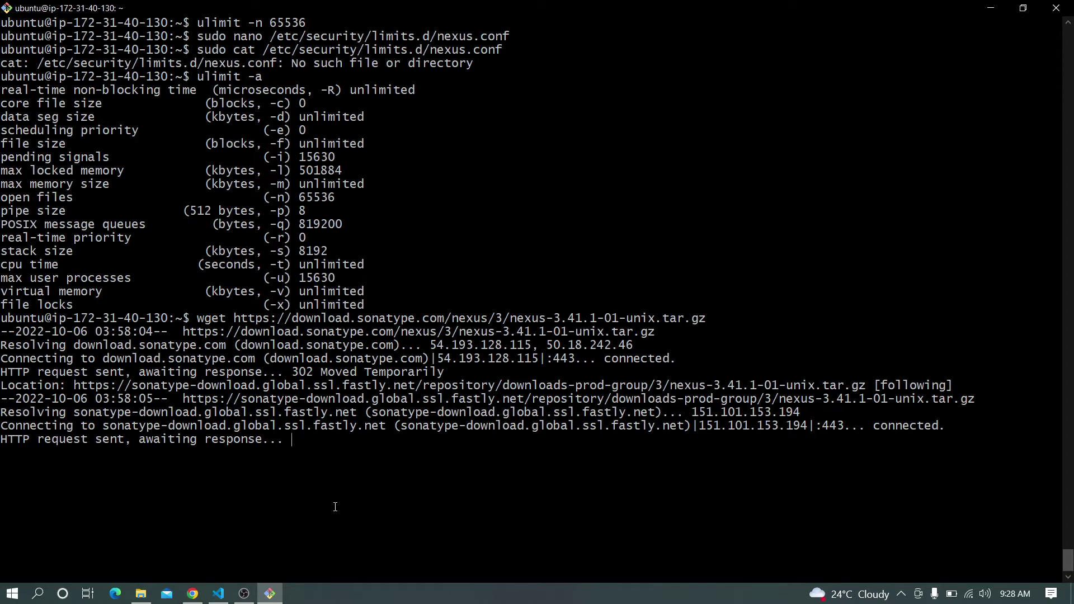
- Copy tar xzf nexus-3.41.1-01-unix.tar.gz from the Visual Studio Code notes, then list the current directory on a cleared Git Bash screen
{"action": "left_click", "coordinate": [218, 593]}
{"action": "scroll", "coordinate": [278, 375], "scroll_direction": "down", "scroll_amount": 1}
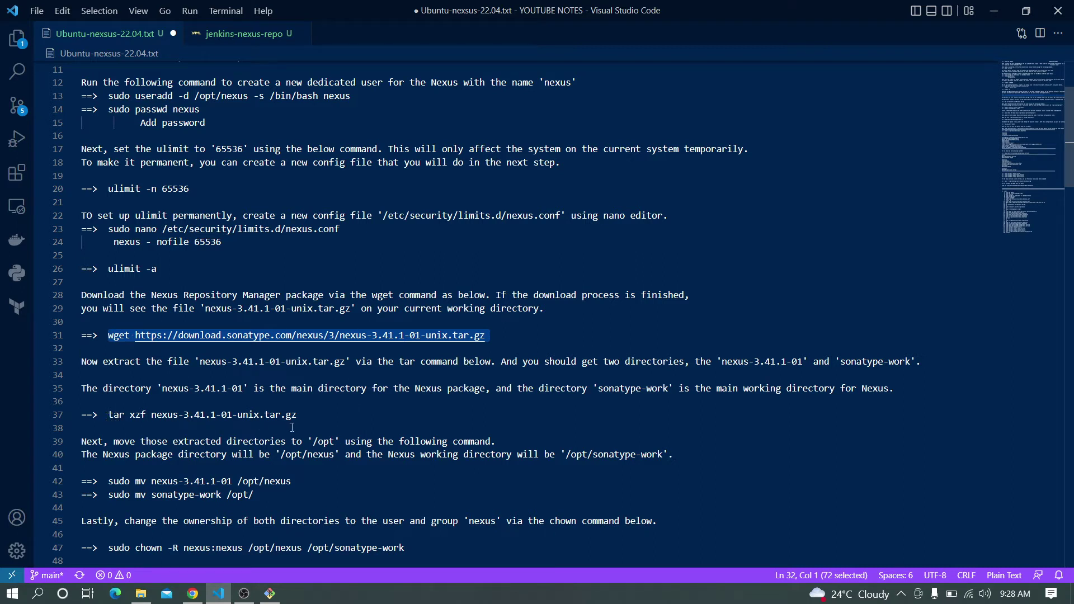
{"action": "left_click_drag", "start_coordinate": [298, 415], "coordinate": [109, 420]}
{"action": "key", "text": "ctrl+c"}
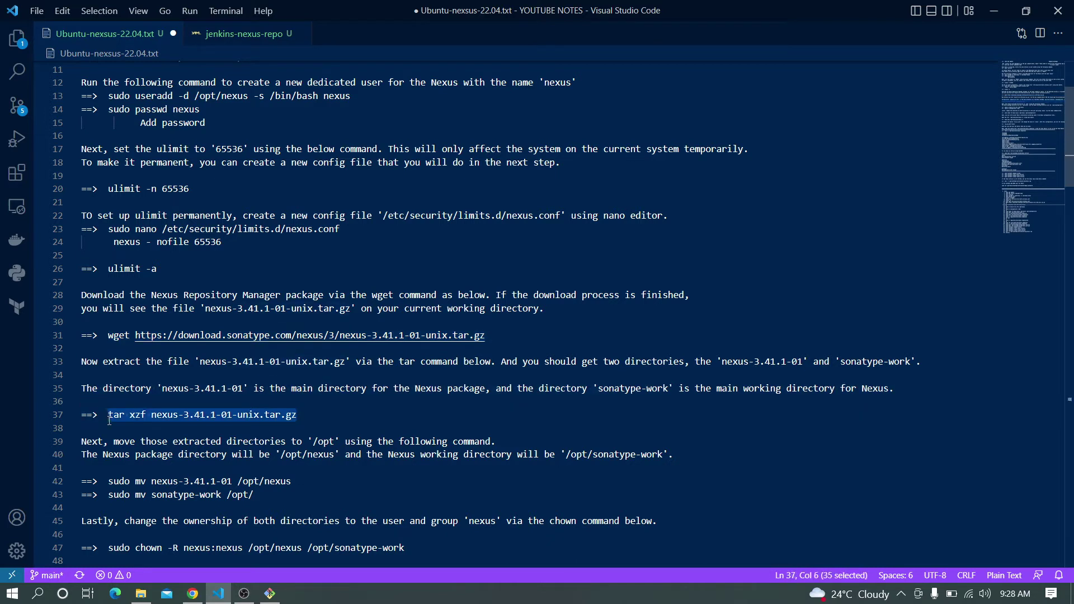
{"action": "left_click", "coordinate": [269, 593]}
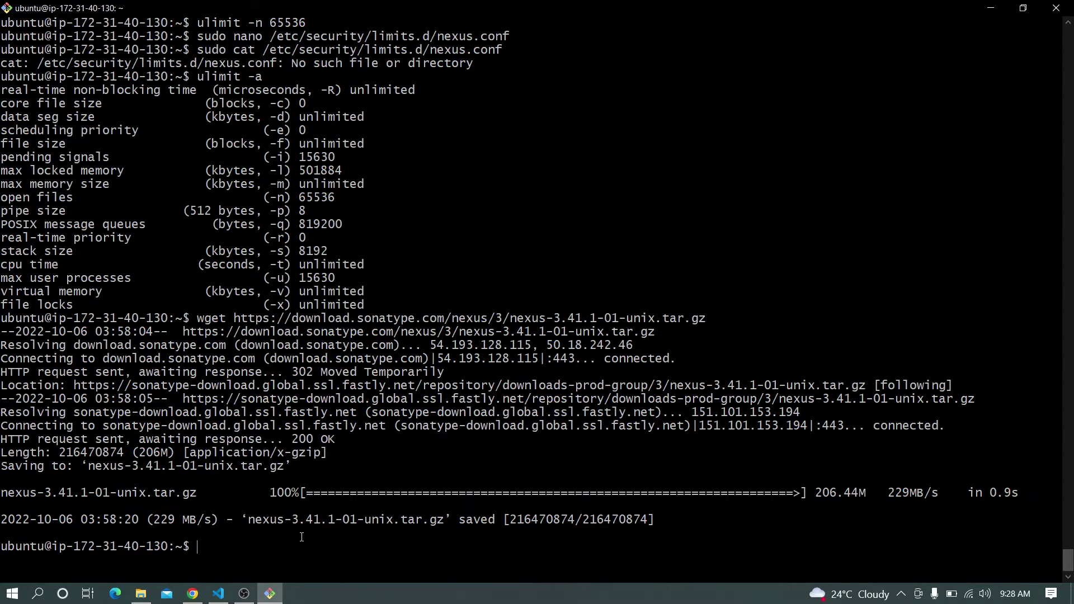
{"action": "type", "text": "ls"}
{"action": "key", "text": "Return"}
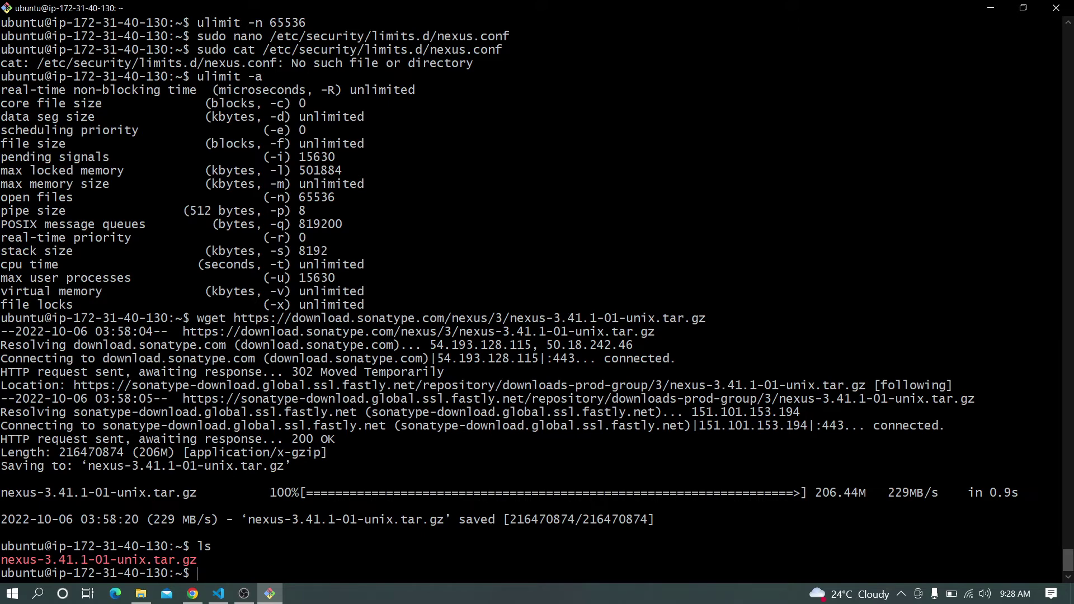
{"action": "key", "text": "ctrl+l"}
{"action": "type", "text": "ls"}
{"action": "key", "text": "Return"}
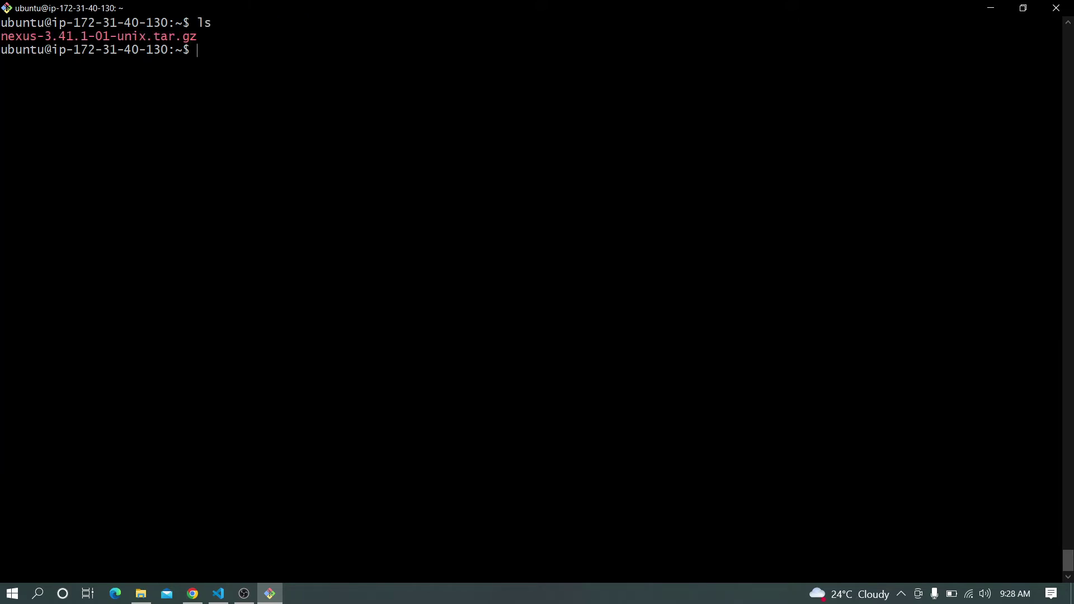
- Run the copied tar command to extract nexus-3.41.1-01-unix.tar.gz, and list the directory contents with ls
{"action": "key", "text": "ctrl+v"}
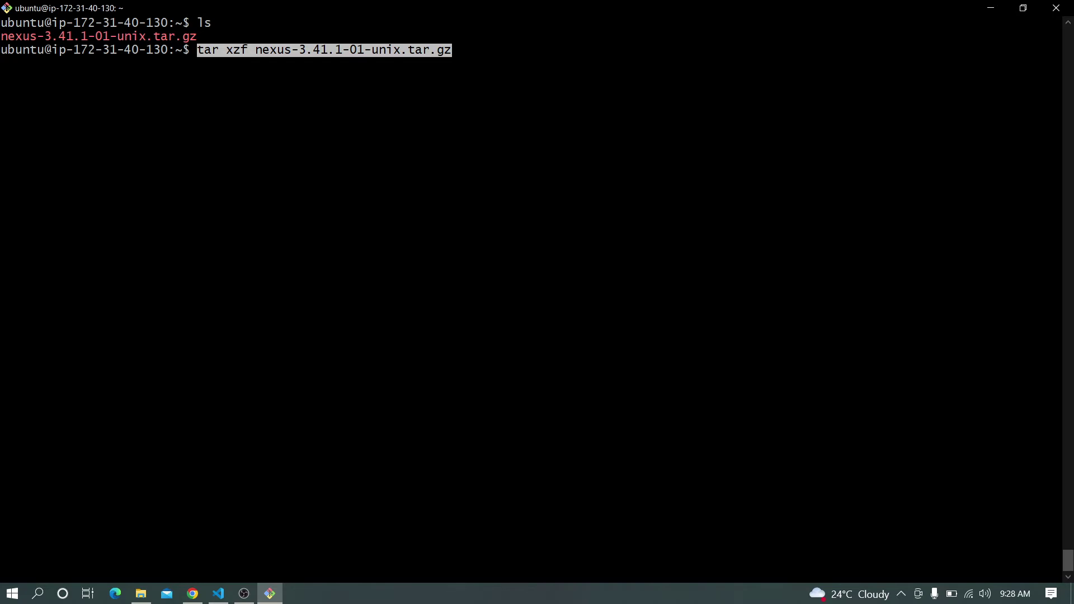
{"action": "key", "text": "Return"}
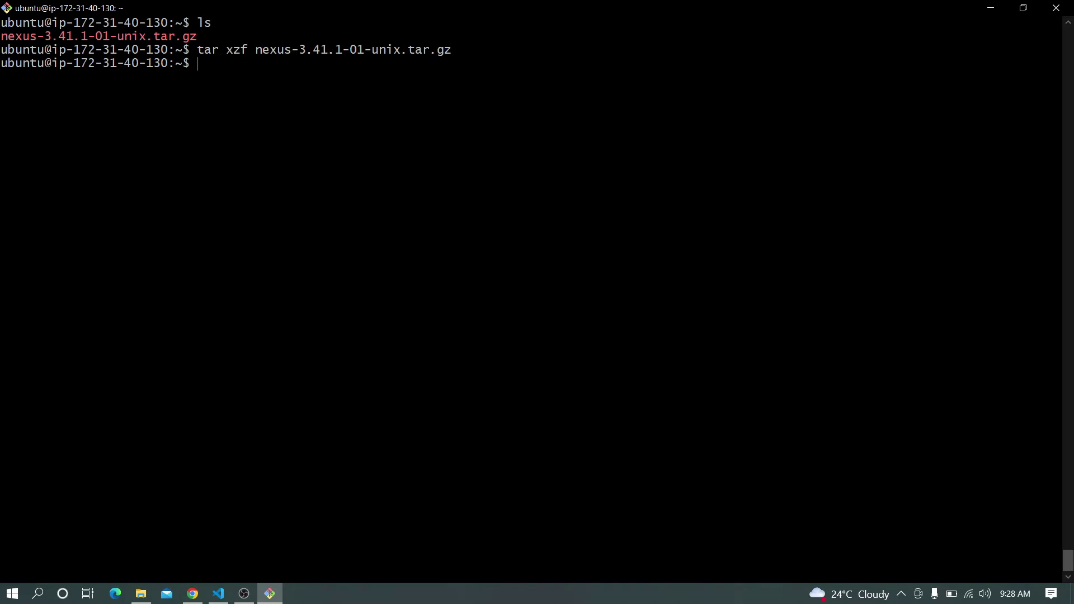
{"action": "type", "text": "ls"}
{"action": "key", "text": "Return"}
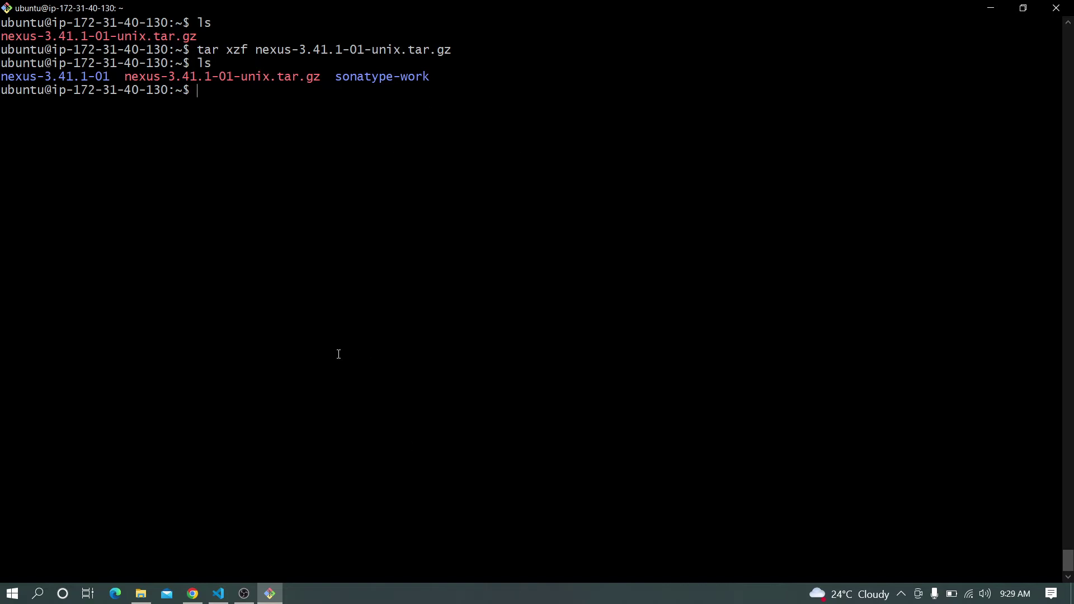
- Copy sudo mv nexus-3.41.1-01 /opt/nexus from the Visual Studio Code notes and run it in Git Bash to move the package directory
{"action": "left_click", "coordinate": [218, 593]}
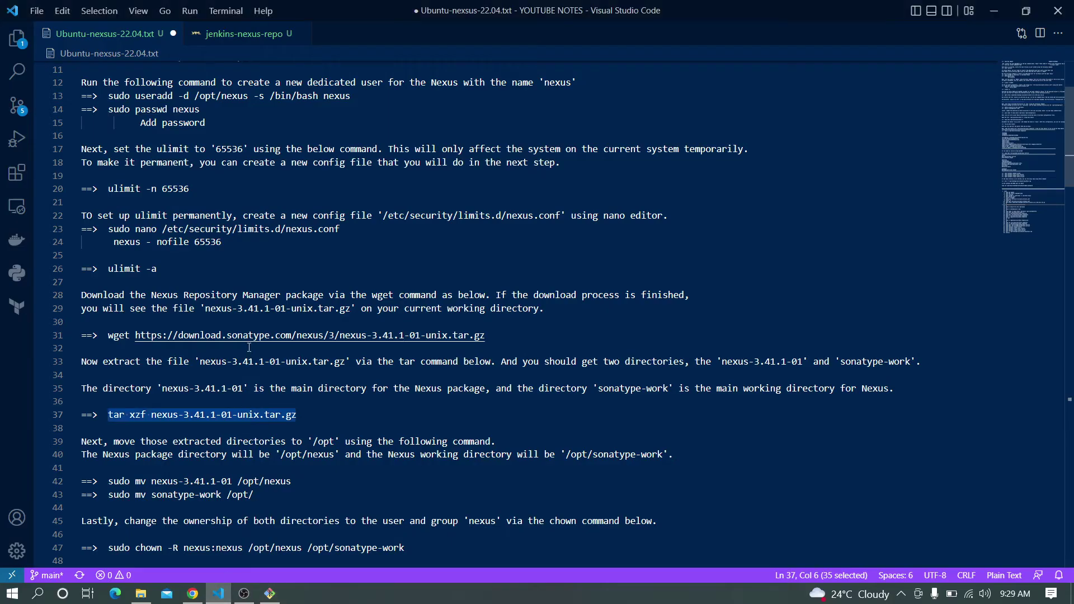
{"action": "scroll", "coordinate": [249, 347], "scroll_direction": "down", "scroll_amount": 3}
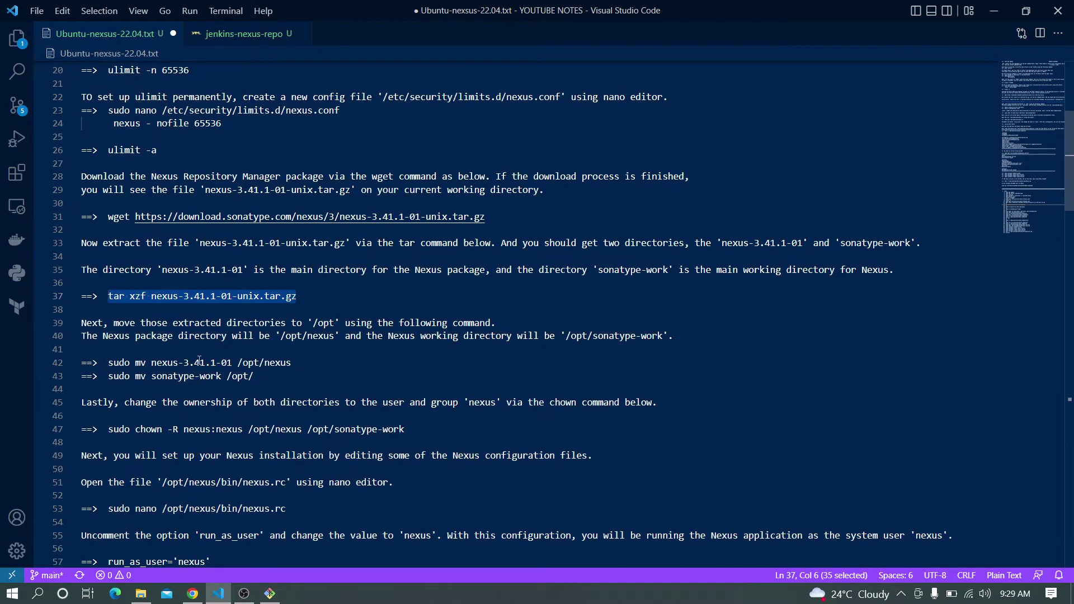
{"action": "left_click_drag", "start_coordinate": [290, 365], "coordinate": [109, 364]}
{"action": "key", "text": "ctrl+c"}
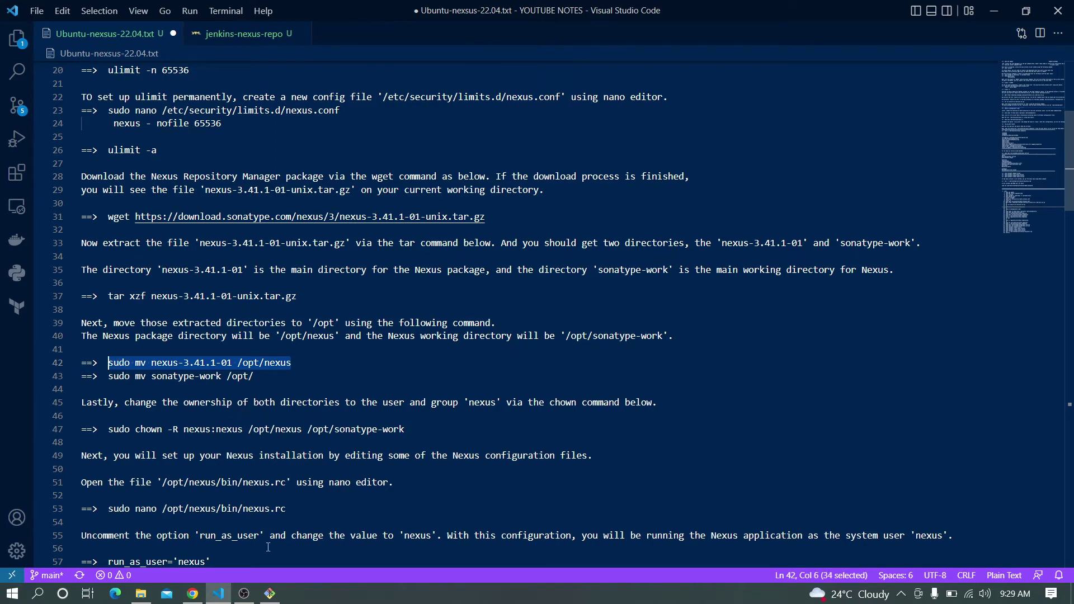
{"action": "left_click", "coordinate": [270, 594]}
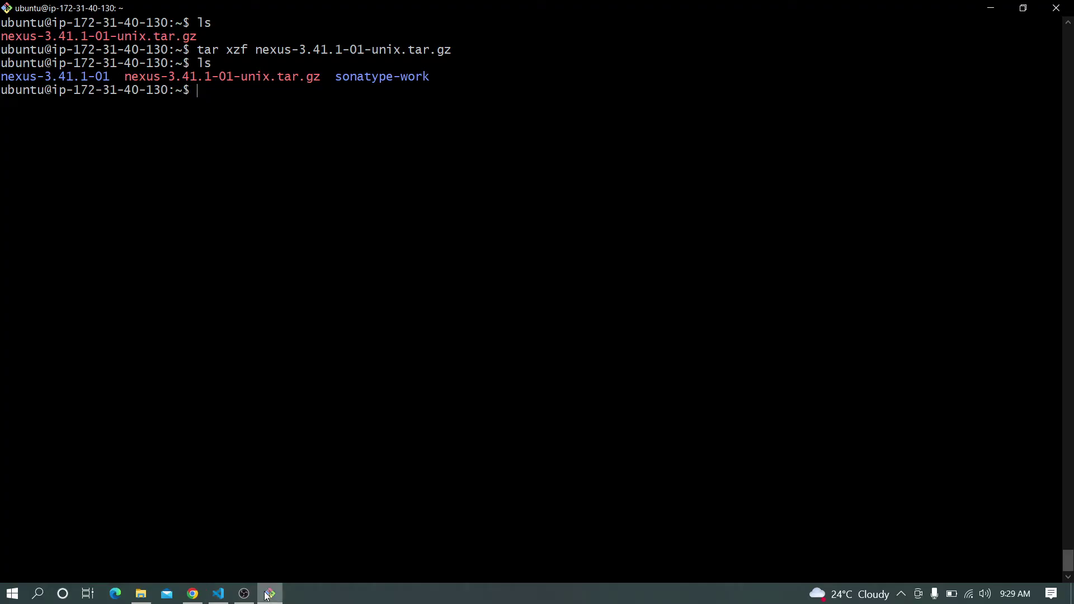
{"action": "right_click", "coordinate": [210, 242]}
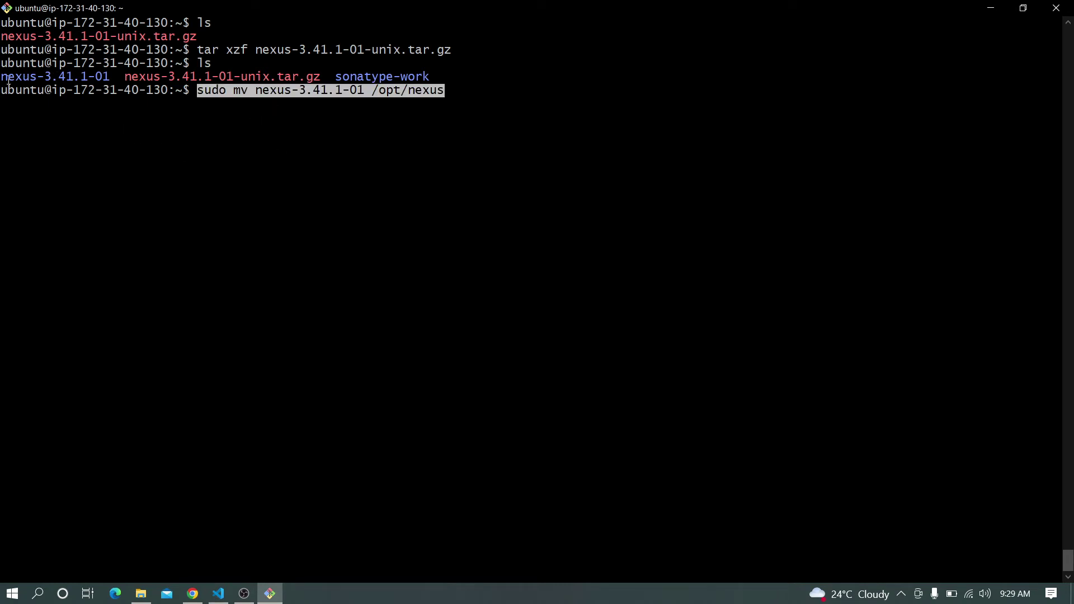
{"action": "left_click_drag", "start_coordinate": [7, 79], "coordinate": [108, 77]}
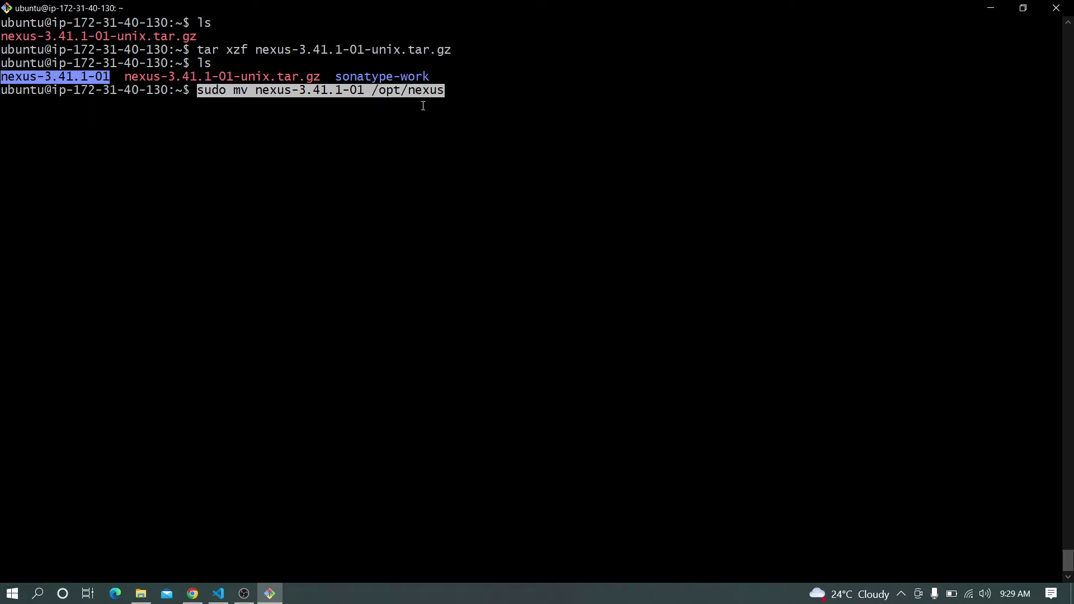
{"action": "key", "text": "Return"}
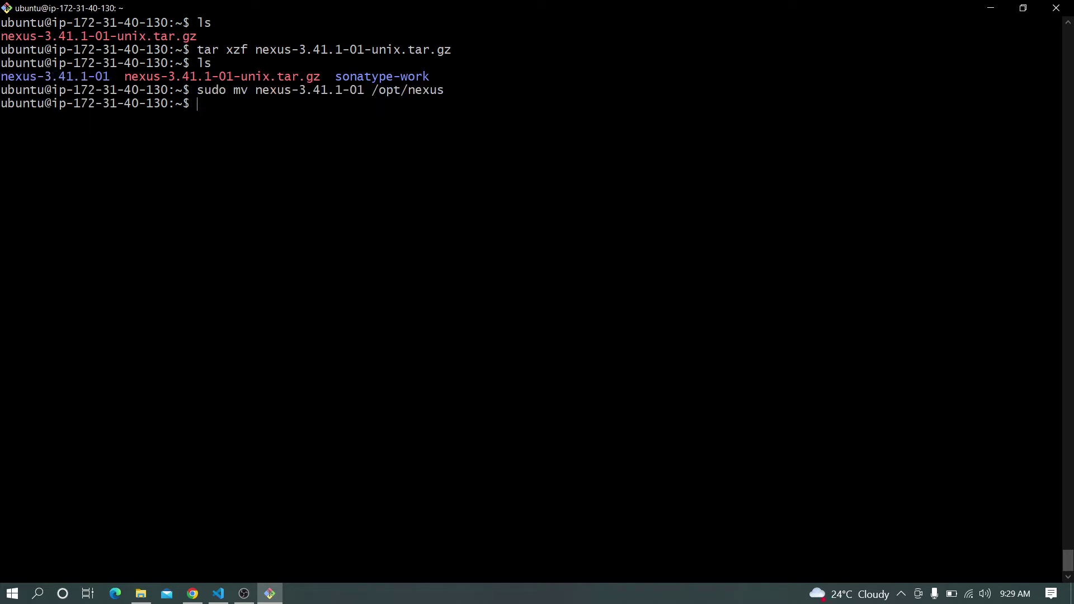
- Copy sudo mv sonatype-work /opt/ from the Visual Studio Code notes and run it in Git Bash to move the working directory
{"action": "left_click", "coordinate": [219, 592]}
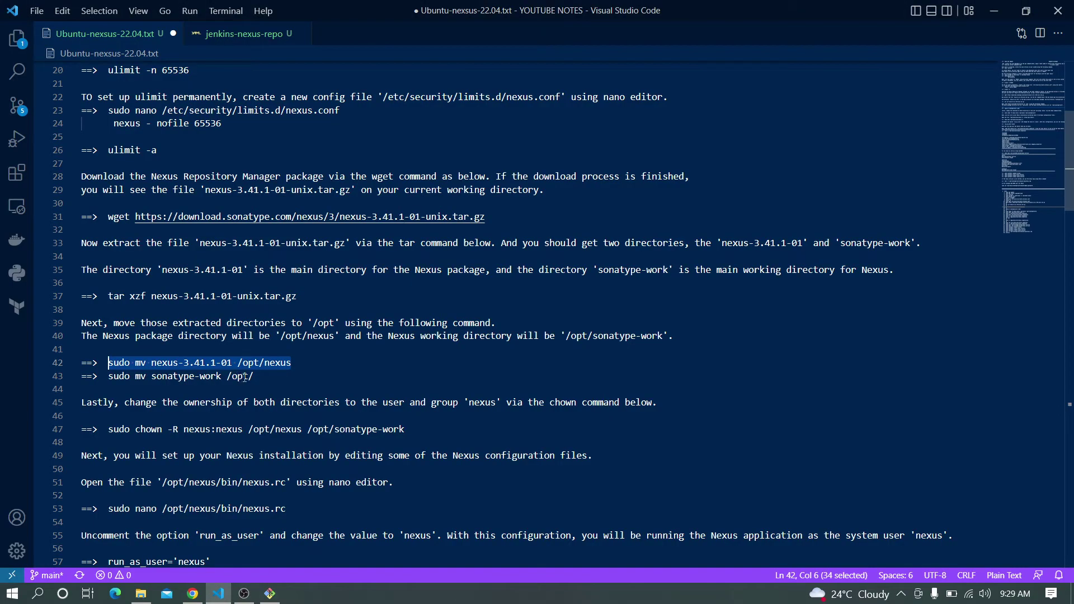
{"action": "left_click_drag", "start_coordinate": [256, 380], "coordinate": [110, 378]}
{"action": "key", "text": "ctrl+c"}
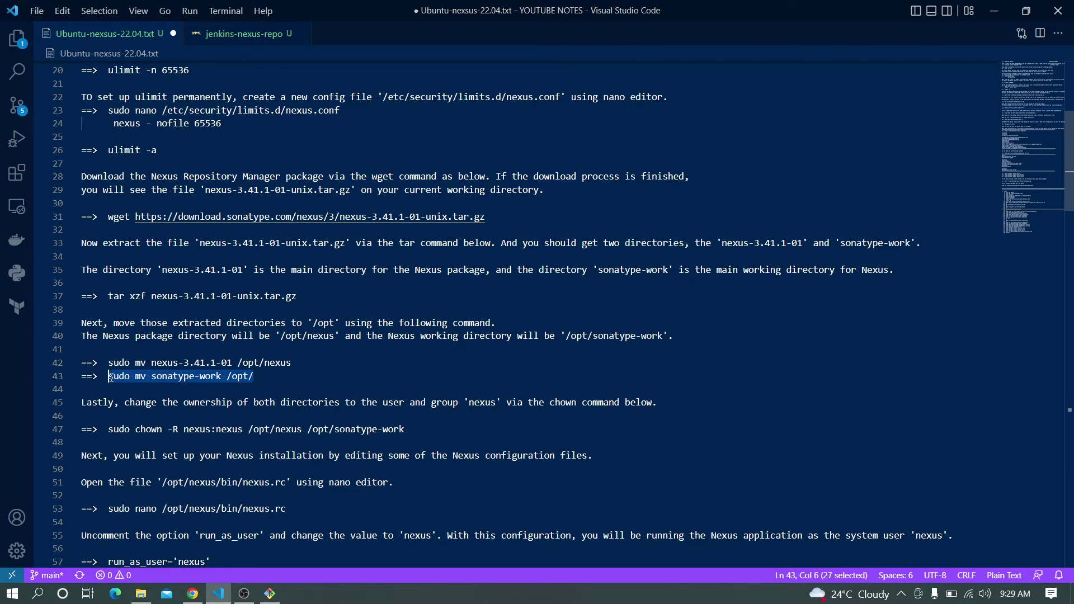
{"action": "left_click", "coordinate": [270, 593]}
{"action": "right_click", "coordinate": [304, 268]}
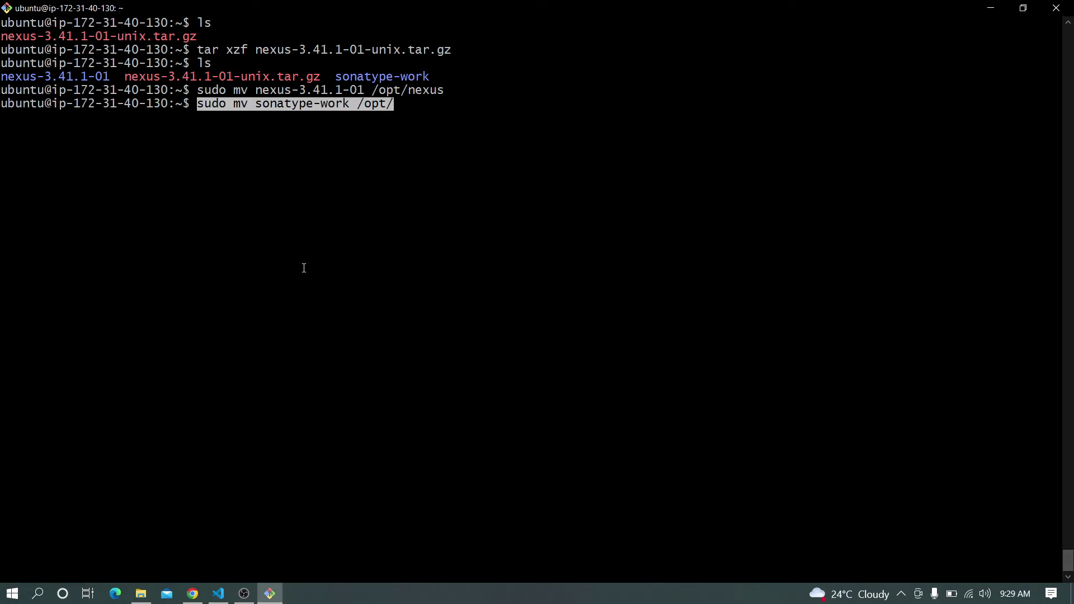
{"action": "key", "text": "Return"}
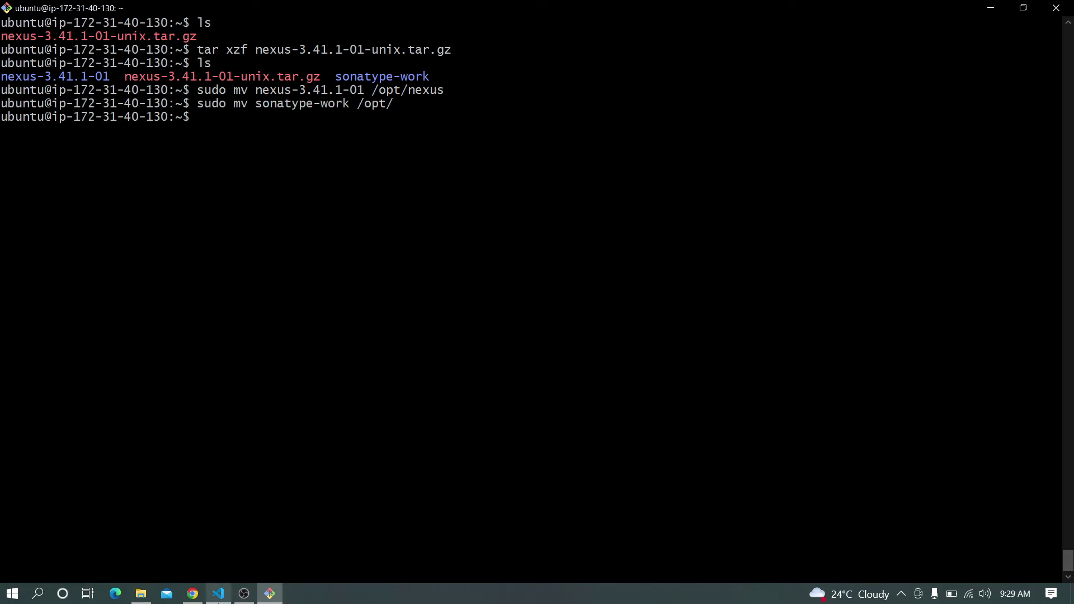
- Copy sudo chown -R nexus:nexus /opt/nexus /opt/sonatype-work from the Visual Studio Code notes and run it in Git Bash
{"action": "left_click", "coordinate": [218, 593]}
{"action": "scroll", "coordinate": [228, 369], "scroll_direction": "down", "scroll_amount": 2}
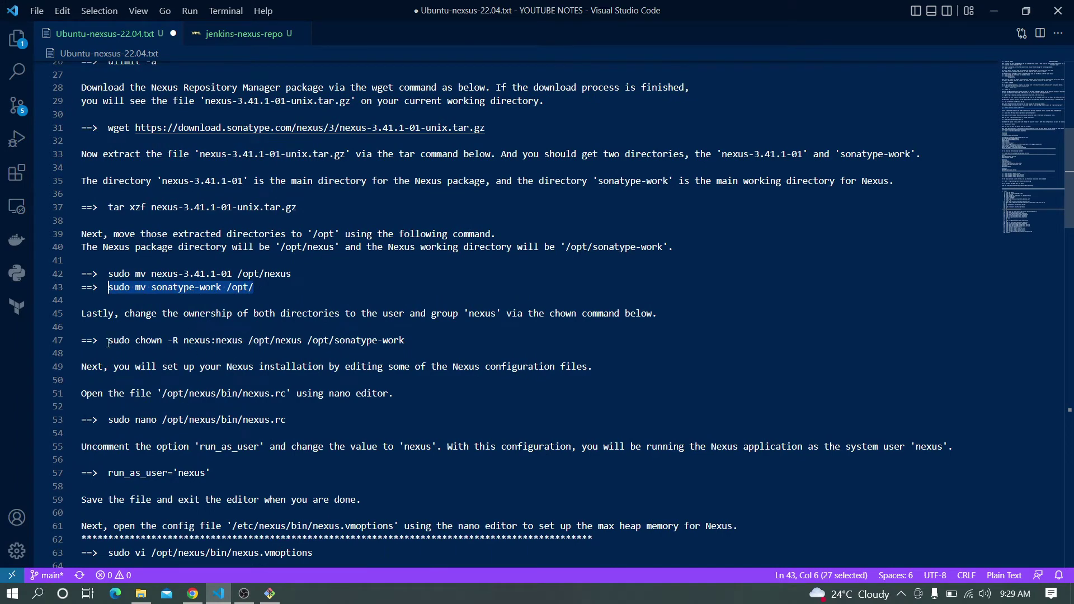
{"action": "left_click_drag", "start_coordinate": [109, 342], "coordinate": [449, 343]}
{"action": "key", "text": "ctrl+c"}
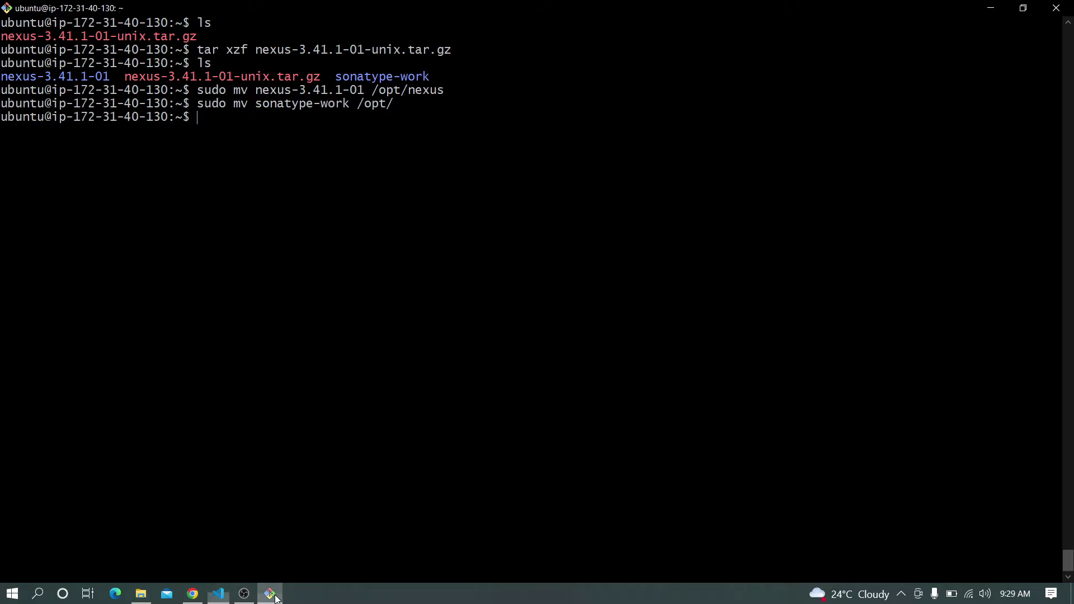
{"action": "left_click", "coordinate": [271, 594]}
{"action": "right_click", "coordinate": [325, 315]}
{"action": "key", "text": "Return"}
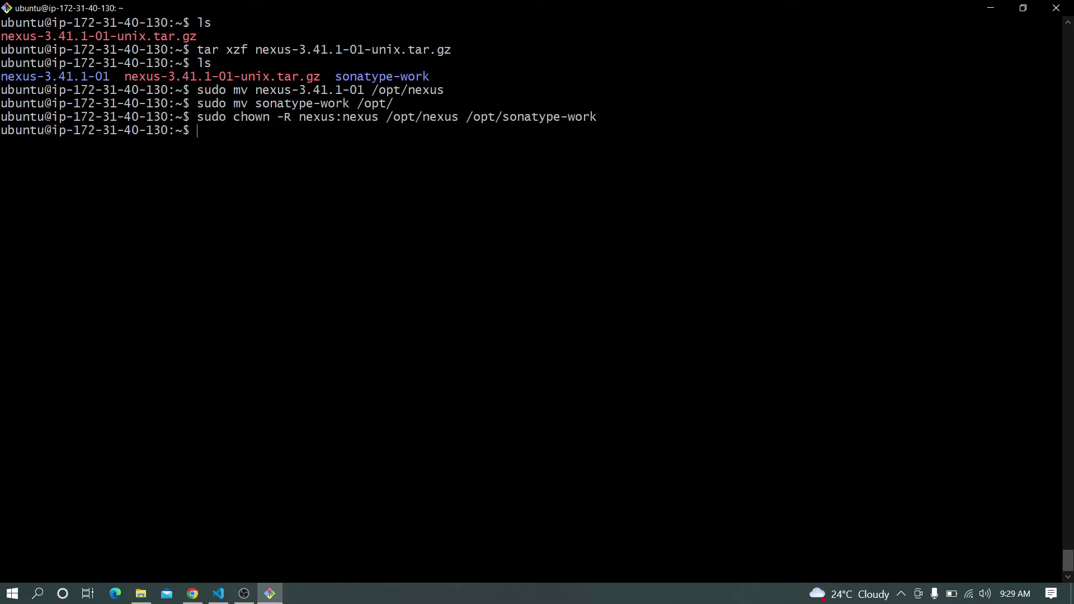
- Copy sudo nano /opt/nexus/bin/nexus.rc from the Visual Studio Code notes and run it in Git Bash to open the file
{"action": "left_click", "coordinate": [218, 593]}
{"action": "scroll", "coordinate": [242, 445], "scroll_direction": "down", "scroll_amount": 2}
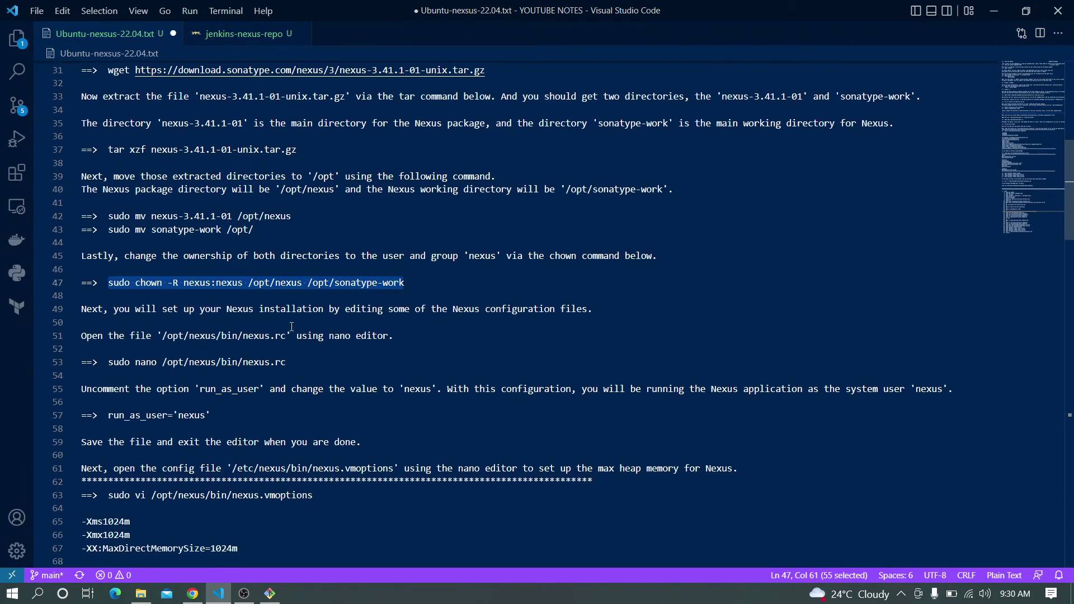
{"action": "scroll", "coordinate": [292, 326], "scroll_direction": "down", "scroll_amount": 1}
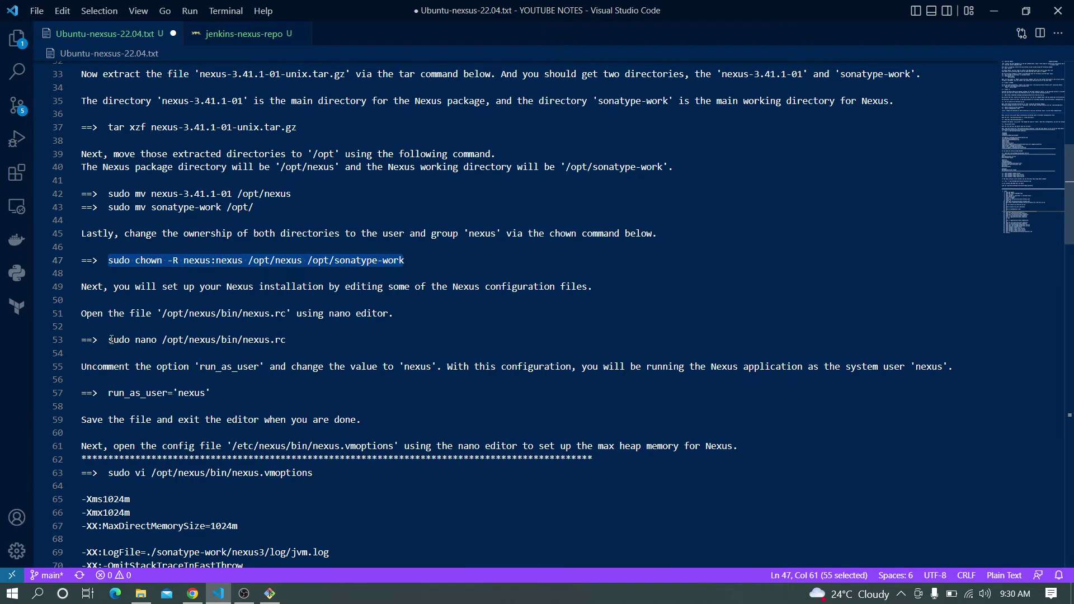
{"action": "left_click_drag", "start_coordinate": [108, 339], "coordinate": [303, 338]}
{"action": "key", "text": "ctrl+c"}
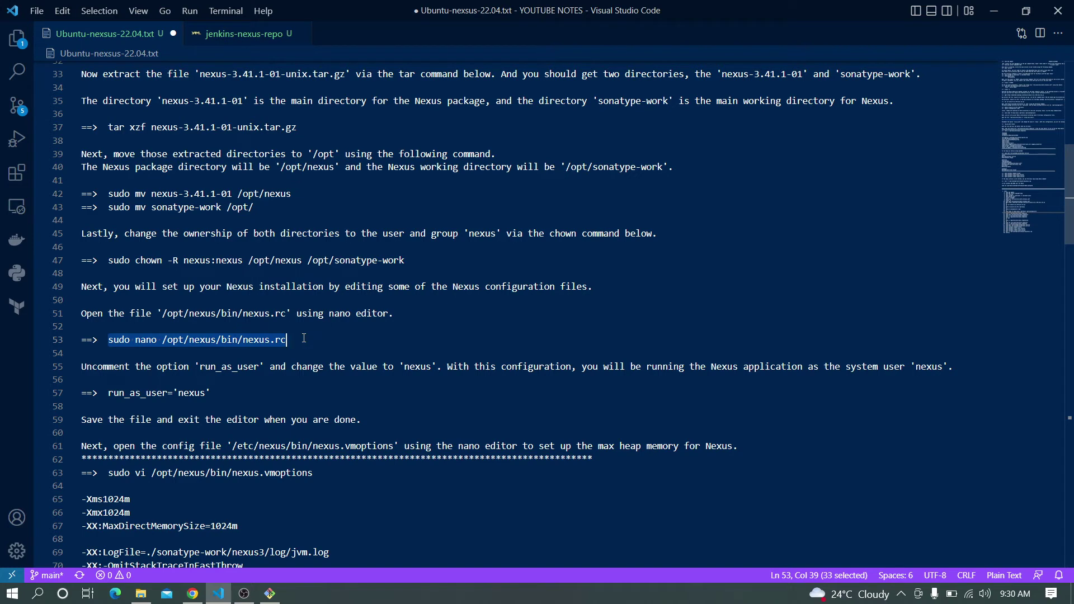
{"action": "left_click", "coordinate": [270, 593]}
{"action": "right_click", "coordinate": [315, 308]}
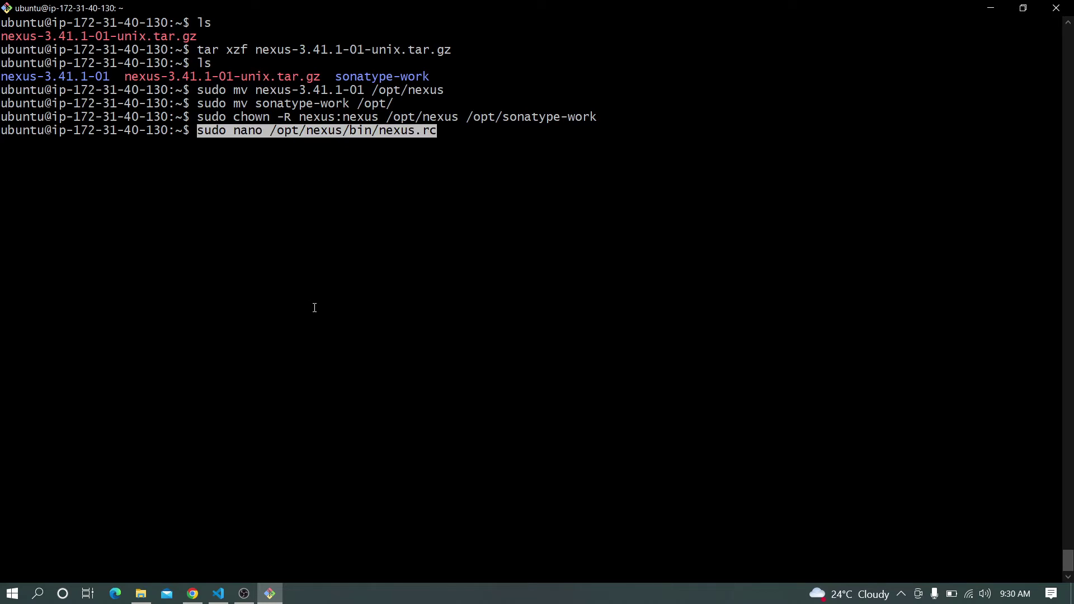
{"action": "key", "text": "Return"}
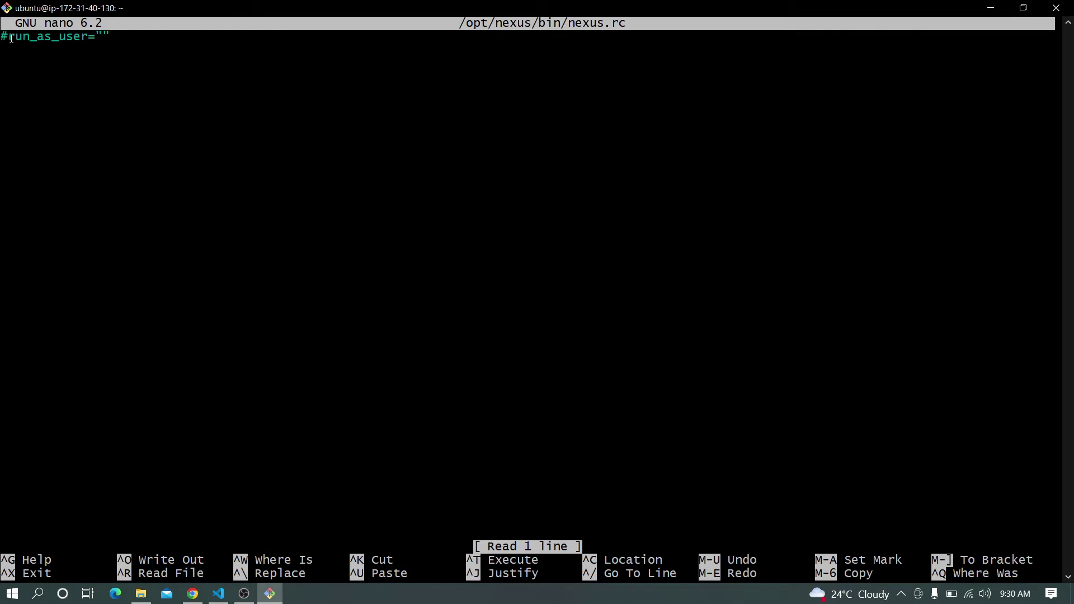
- Uncomment the run_as_user line, set its value to "nexus", save /opt/nexus/bin/nexus.rc under the same name and exit nano
{"action": "key", "text": "Down"}
{"action": "key", "text": "Up"}
{"action": "key", "text": "Delete"}
{"action": "type", "text": "ne"}
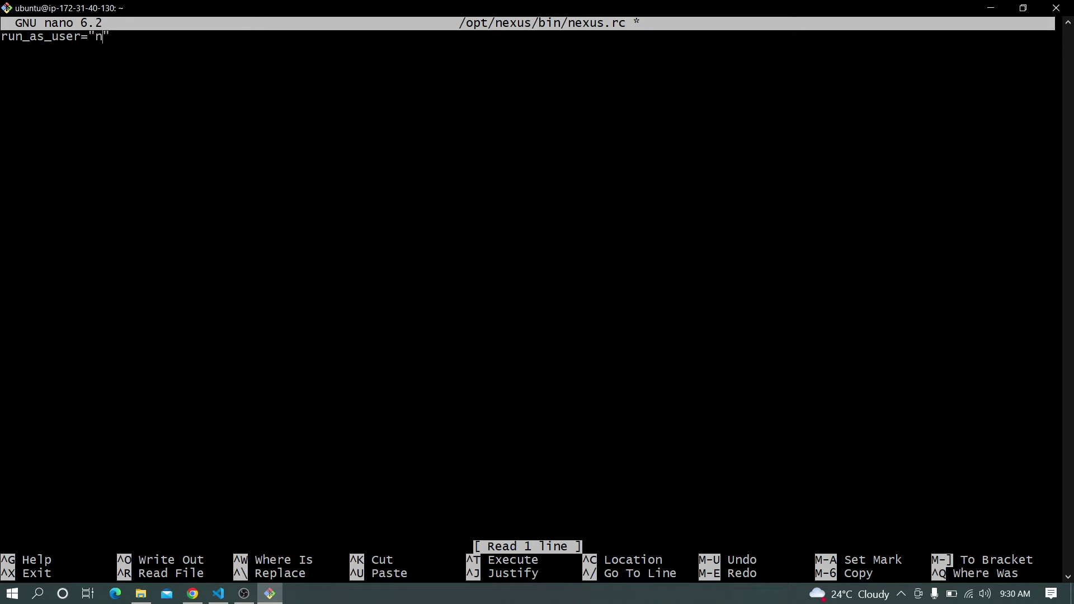
{"action": "type", "text": "xus"}
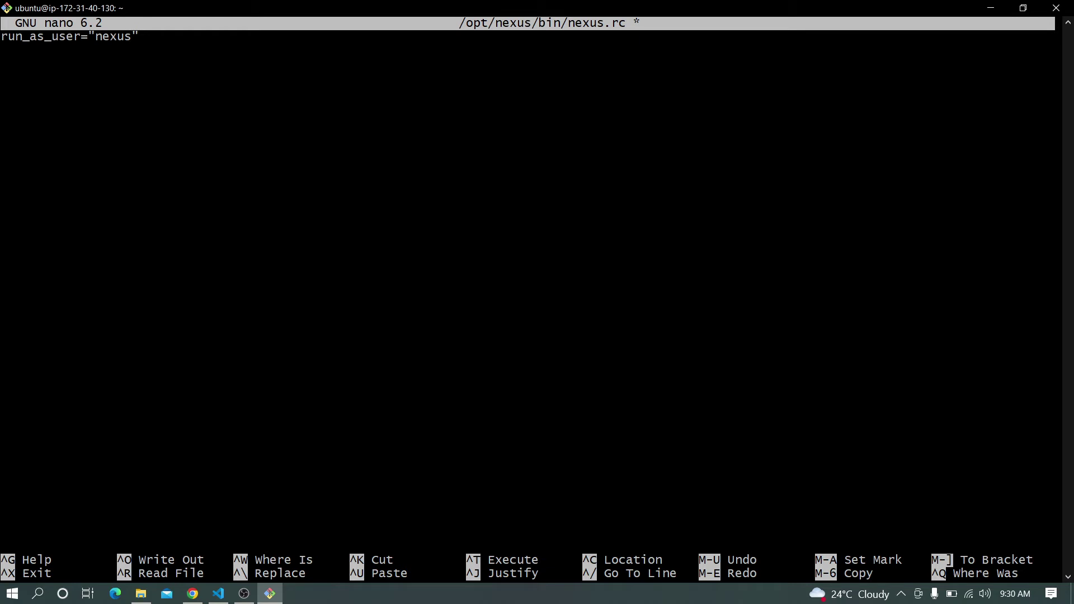
{"action": "key", "text": "ctrl+x"}
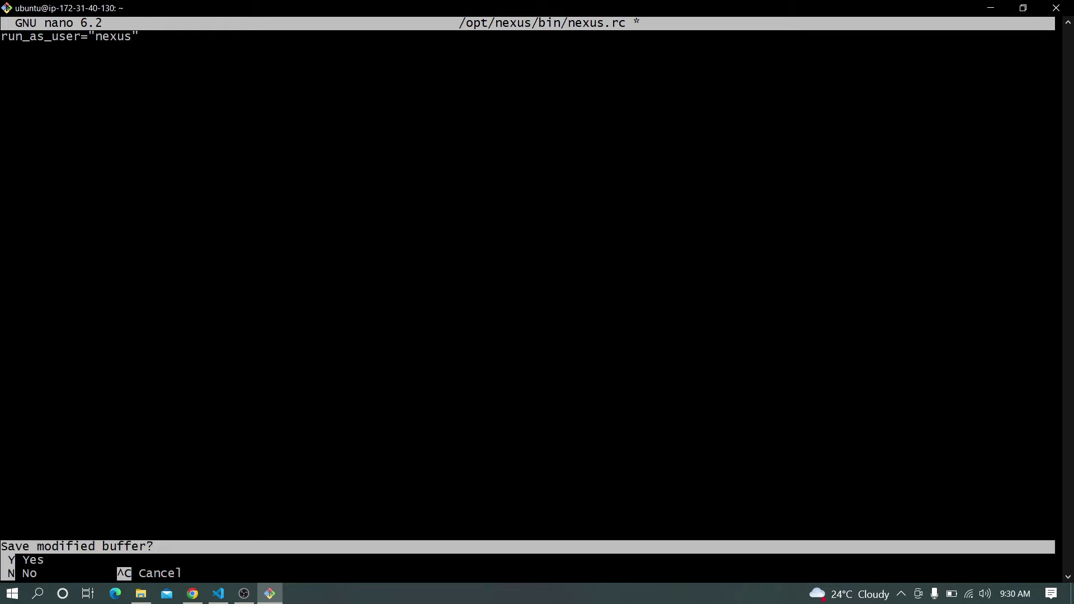
{"action": "key", "text": "y"}
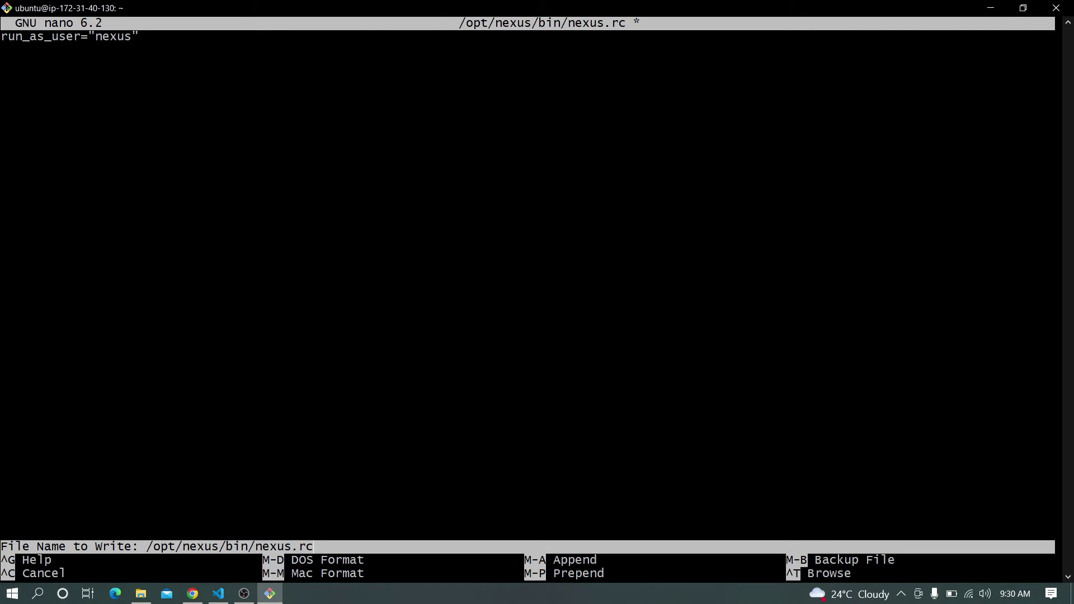
{"action": "key", "text": "Return"}
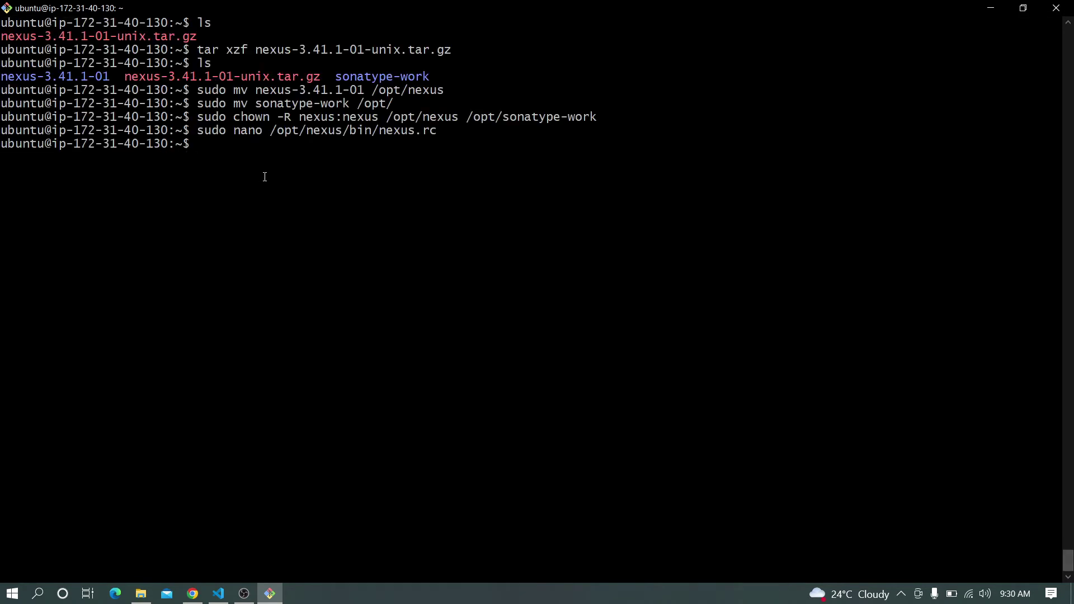
- Reopen /opt/nexus/bin/nexus.rc in nano to check the run_as_user value, and exit the editor
{"action": "key", "text": "Up"}
{"action": "key", "text": "Return"}
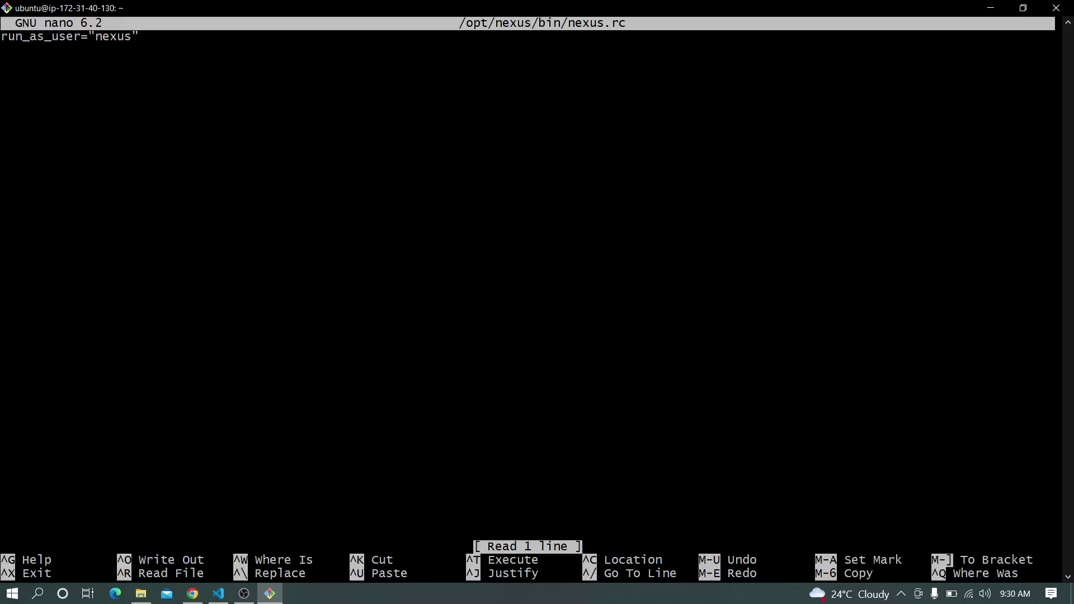
{"action": "key", "text": "ctrl+x"}
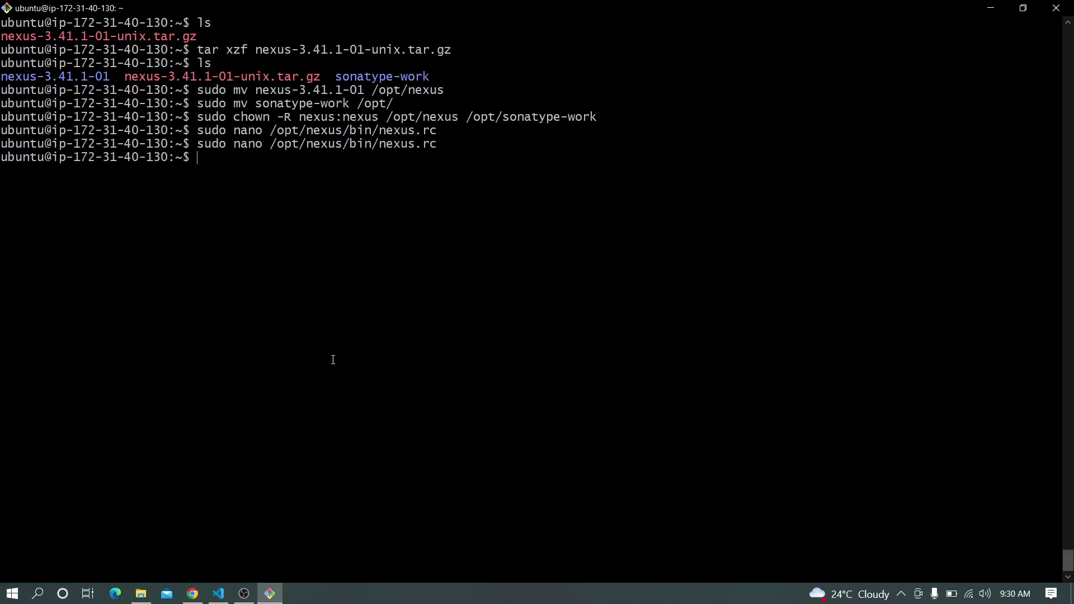
- Copy sudo vi /opt/nexus/bin/nexus.vmoptions from the Visual Studio Code notes and run it in Git Bash to open the file
{"action": "left_click", "coordinate": [219, 594]}
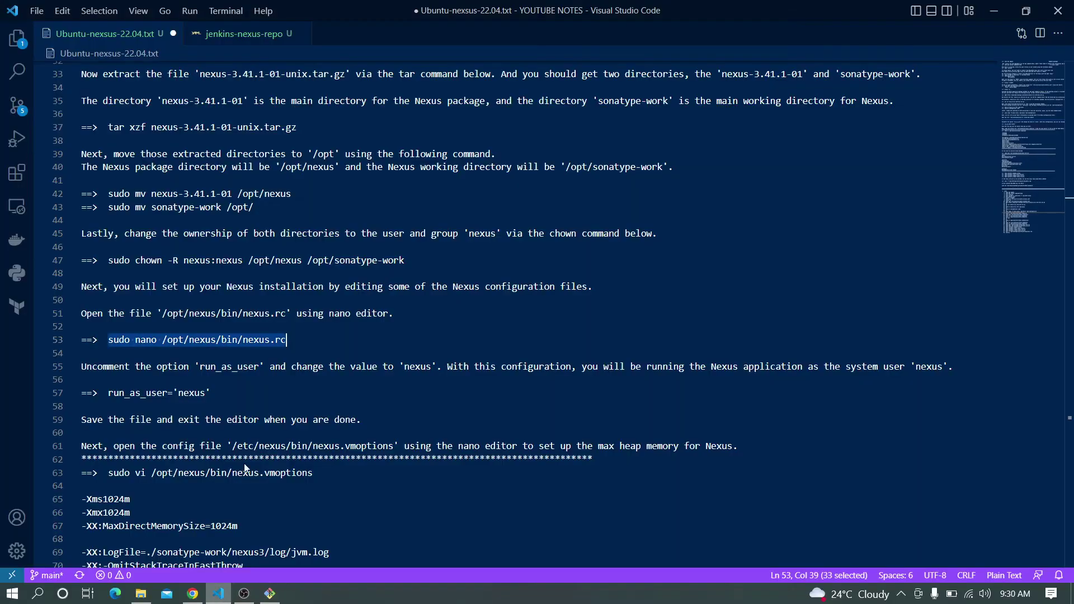
{"action": "scroll", "coordinate": [250, 395], "scroll_direction": "down", "scroll_amount": 2}
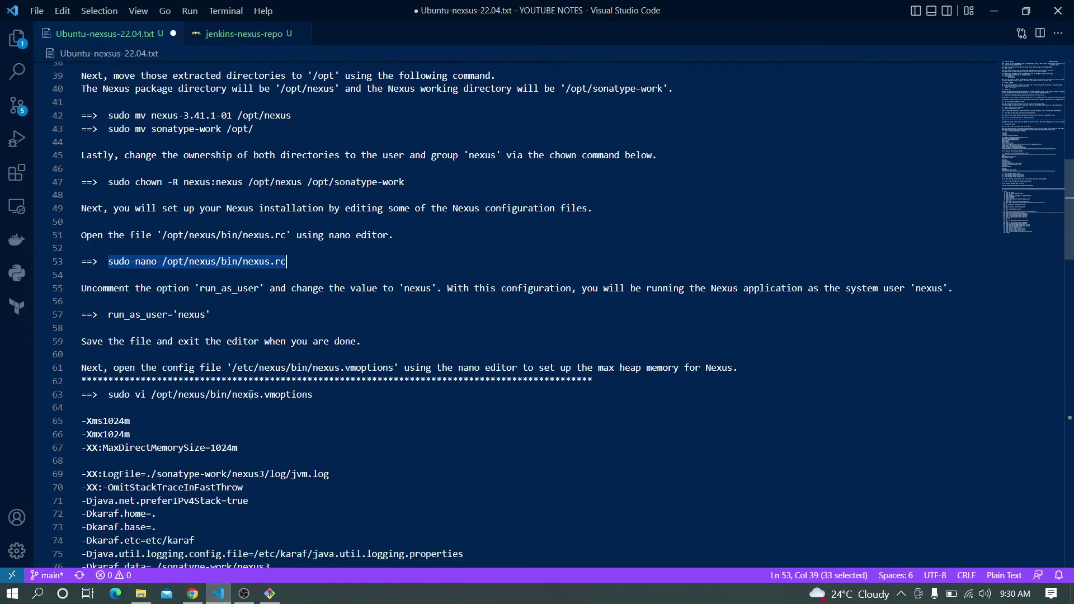
{"action": "scroll", "coordinate": [254, 320], "scroll_direction": "down", "scroll_amount": 1}
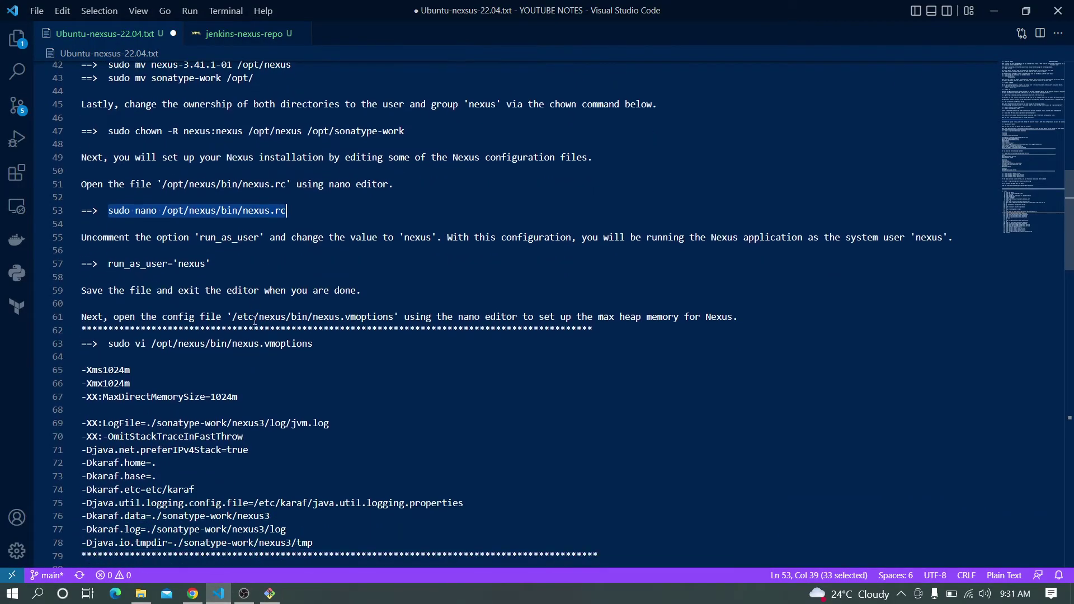
{"action": "scroll", "coordinate": [200, 358], "scroll_direction": "down", "scroll_amount": 1}
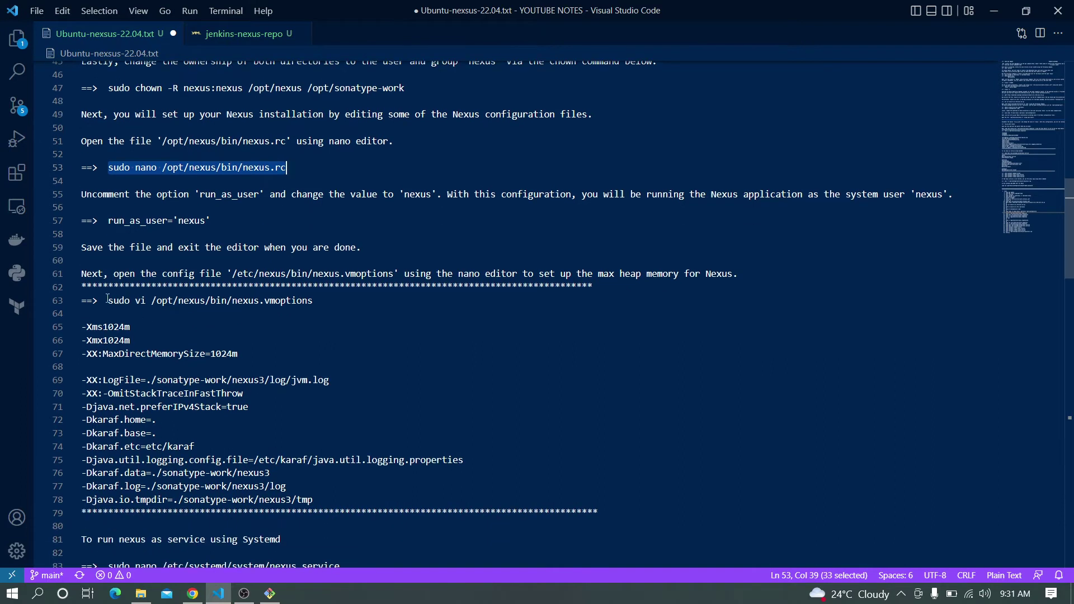
{"action": "left_click_drag", "start_coordinate": [109, 301], "coordinate": [313, 303]}
{"action": "key", "text": "ctrl+c"}
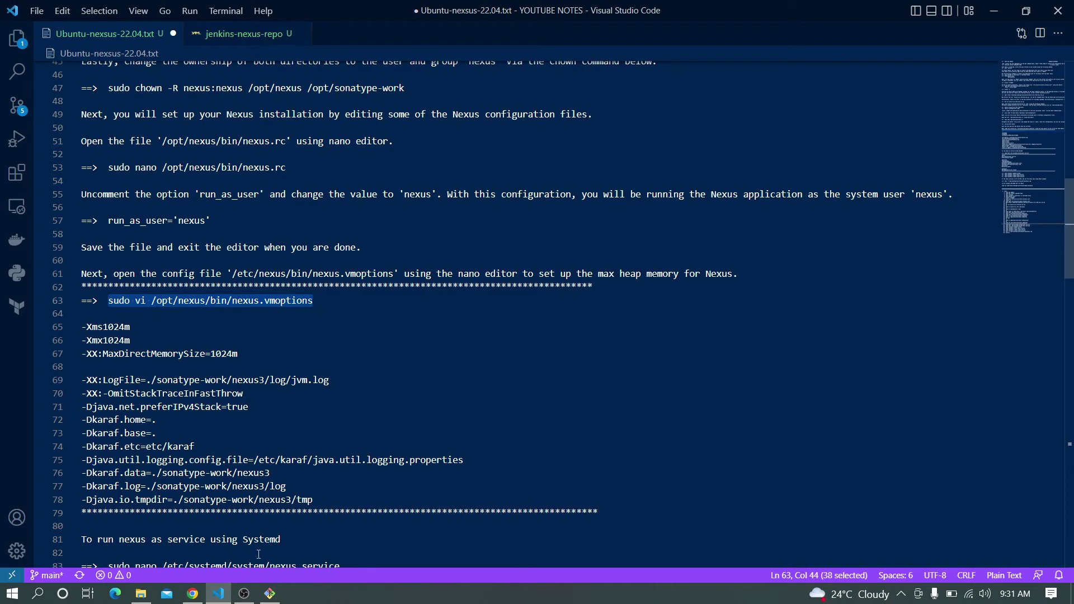
{"action": "left_click", "coordinate": [269, 594]}
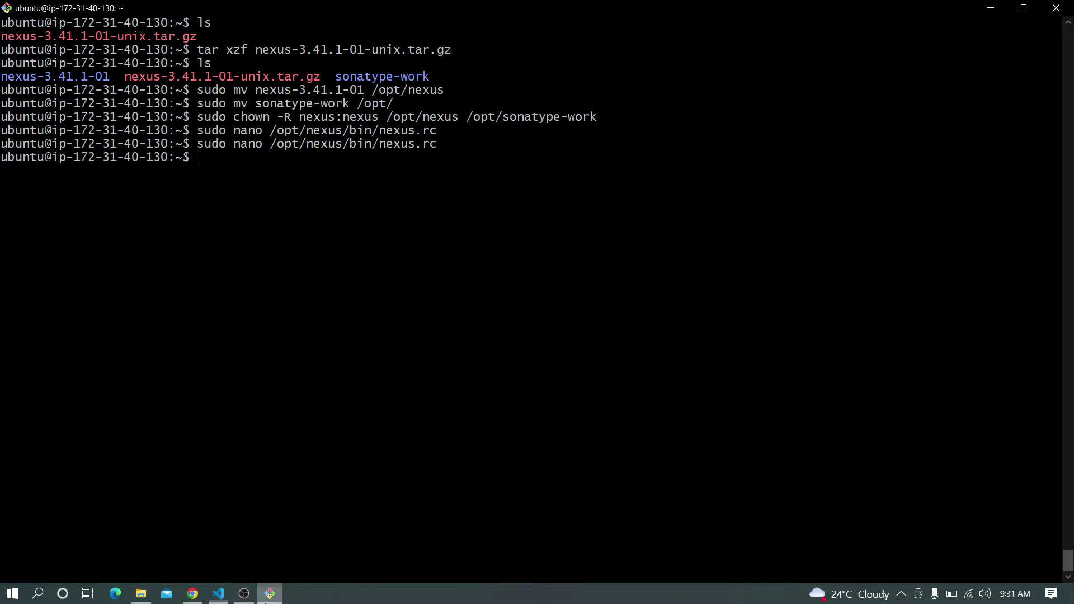
{"action": "right_click", "coordinate": [316, 304]}
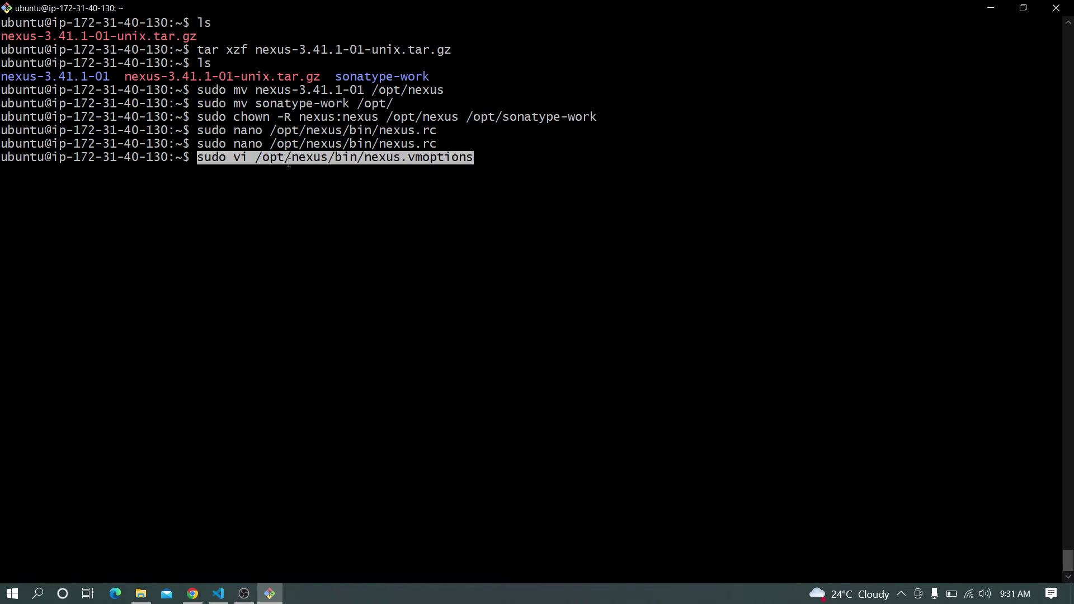
{"action": "key", "text": "Return"}
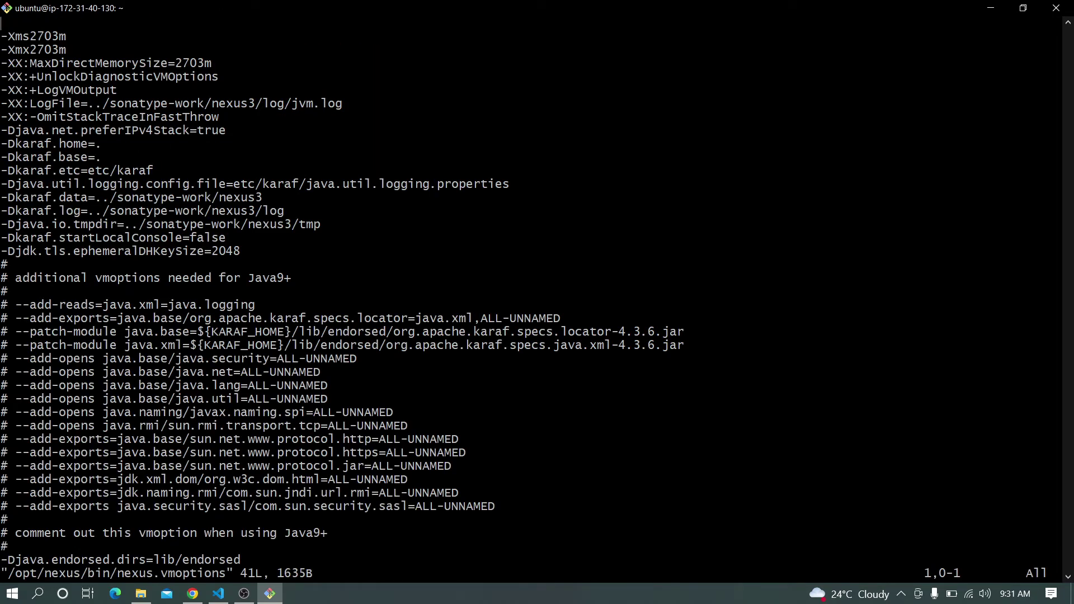
- Comment out every active option line in nexus.vmoptions from -Xms2703m through -Djdk.tls.ephemeralDHKeySize=2048 with a leading #
{"action": "left_click", "coordinate": [3, 35]}
{"action": "key", "text": "Up"}
{"action": "key", "text": "Up"}
{"action": "key", "text": "asterisk"}
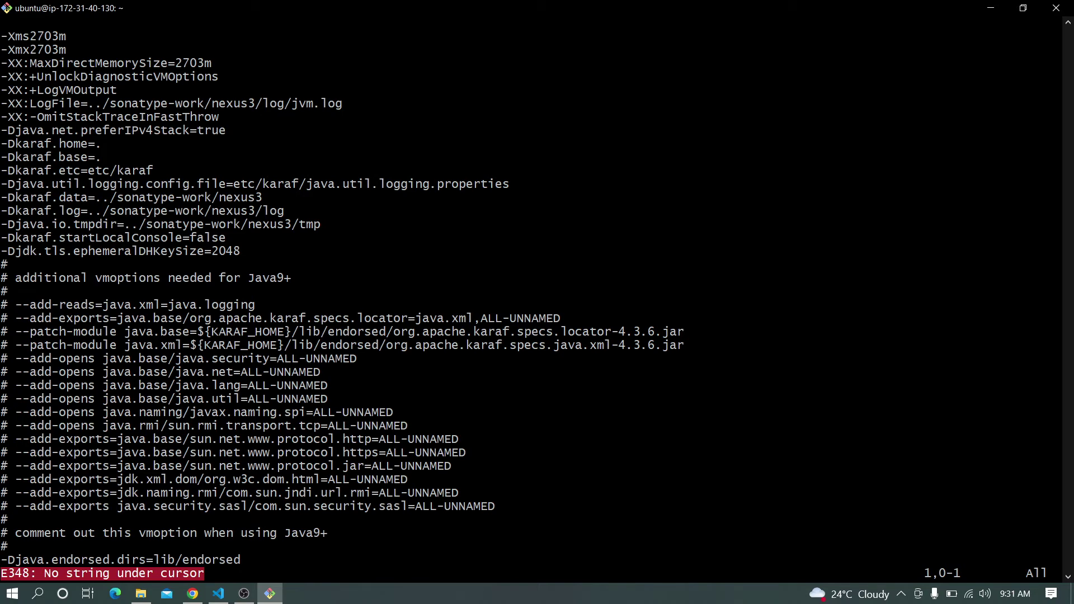
{"action": "key", "text": "i"}
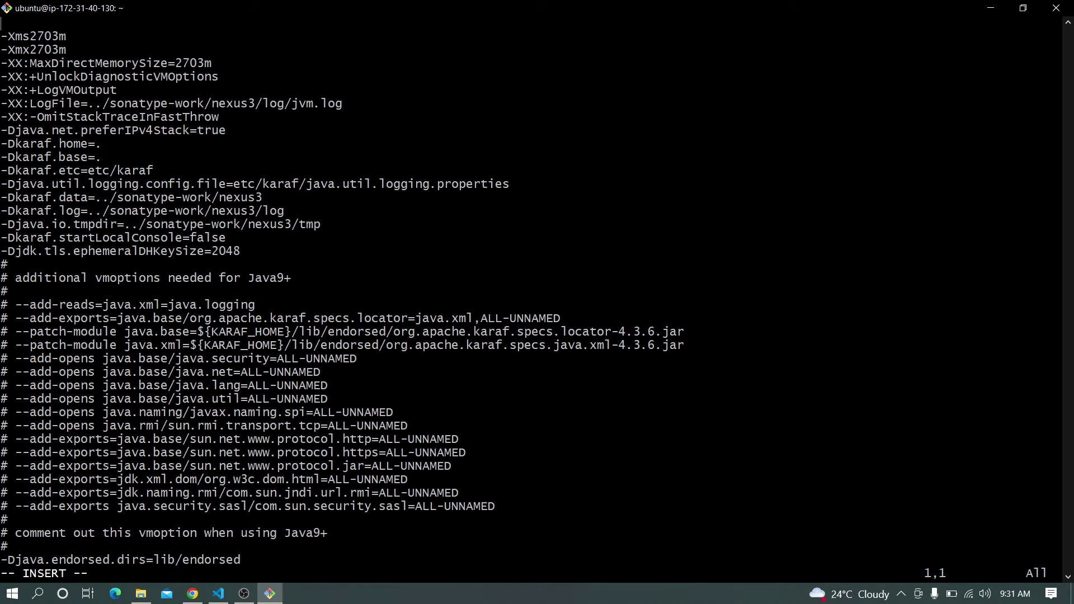
{"action": "type", "text": "#"}
{"action": "key", "text": "BackSpace"}
{"action": "key", "text": "Down"}
{"action": "type", "text": "#"}
{"action": "key", "text": "Down"}
{"action": "key", "text": "Left"}
{"action": "type", "text": "#"}
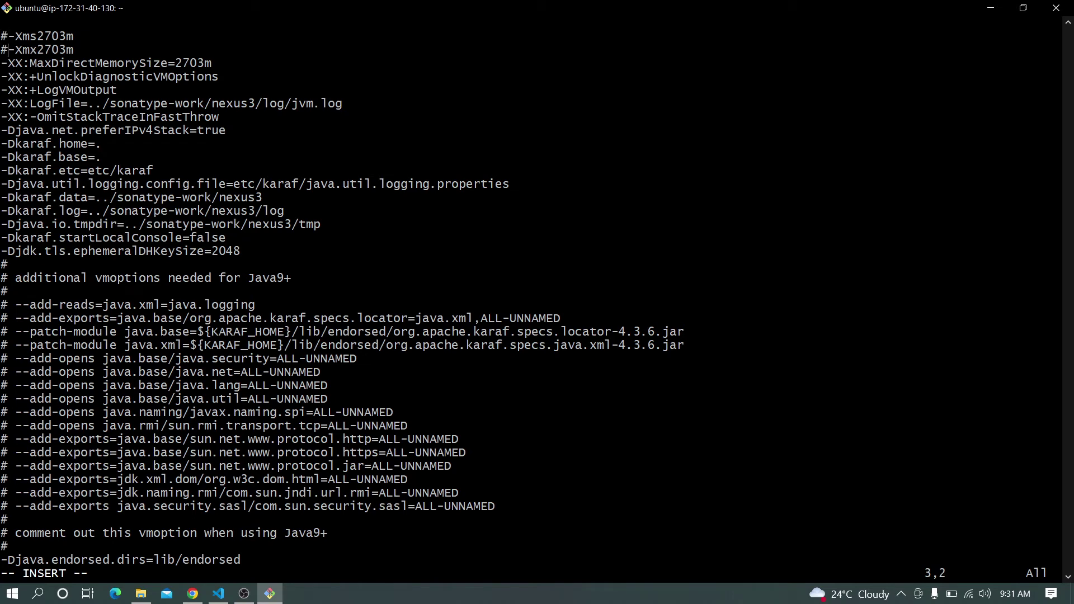
{"action": "key", "text": "Down"}
{"action": "type", "text": "#"}
{"action": "key", "text": "Down"}
{"action": "key", "text": "Left"}
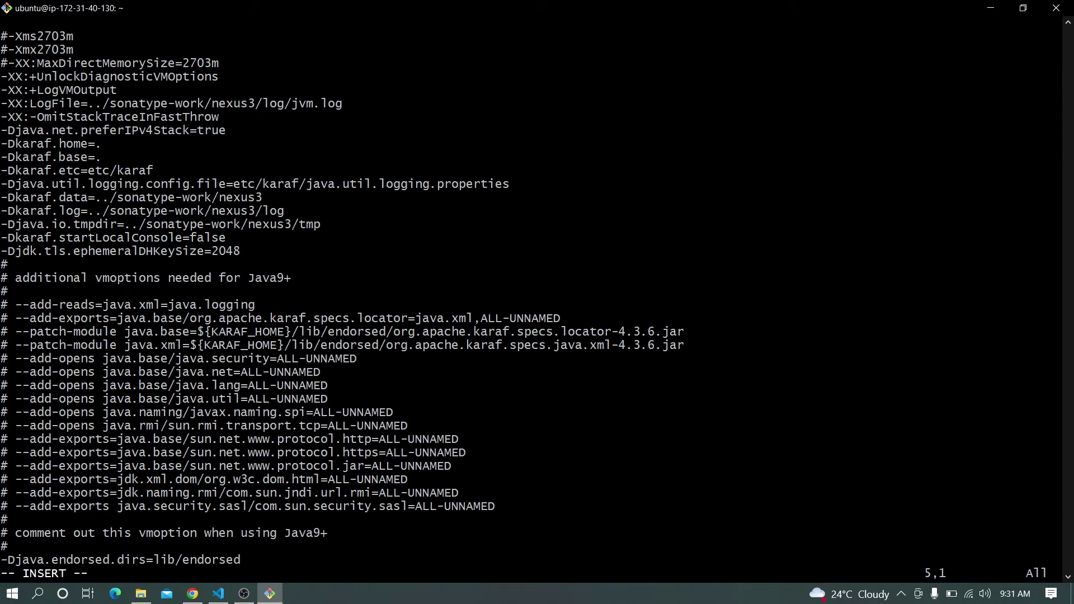
{"action": "type", "text": "#"}
{"action": "key", "text": "Down"}
{"action": "key", "text": "Left"}
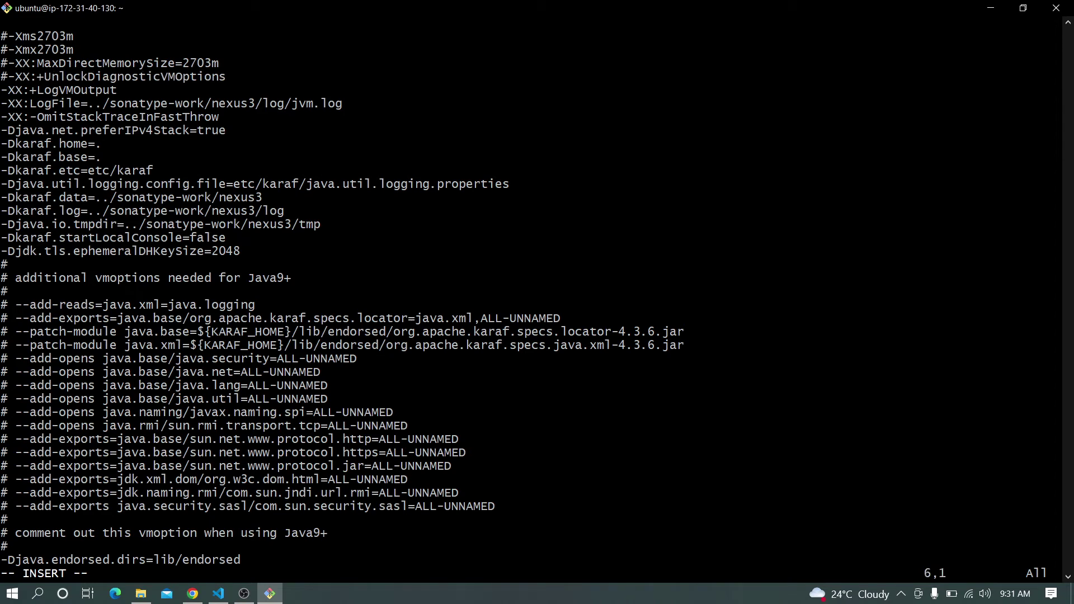
{"action": "type", "text": "#"}
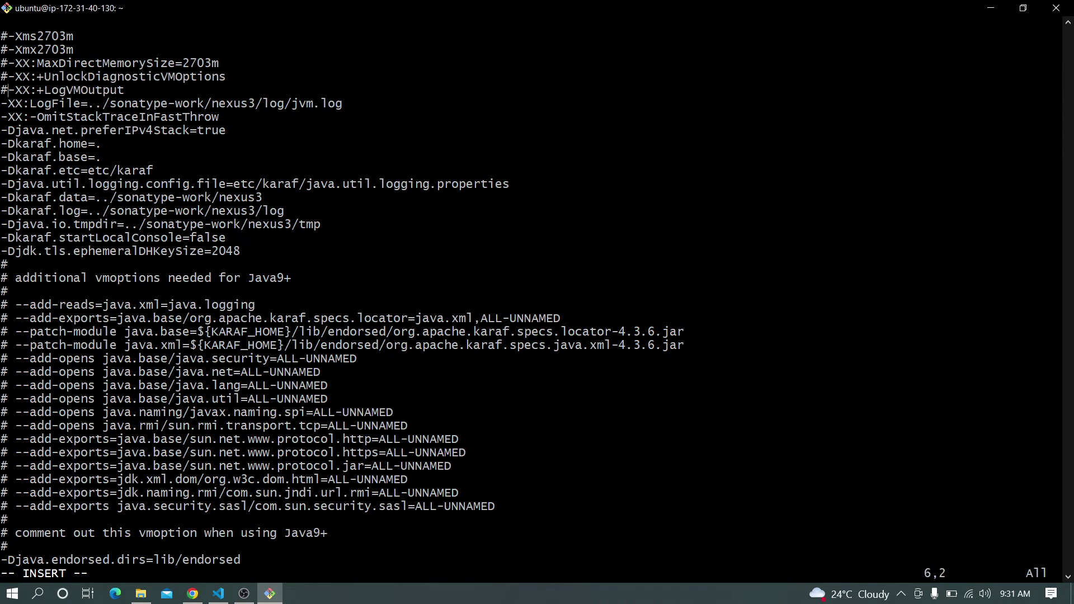
{"action": "key", "text": "Down"}
{"action": "key", "text": "Left"}
{"action": "type", "text": "#"}
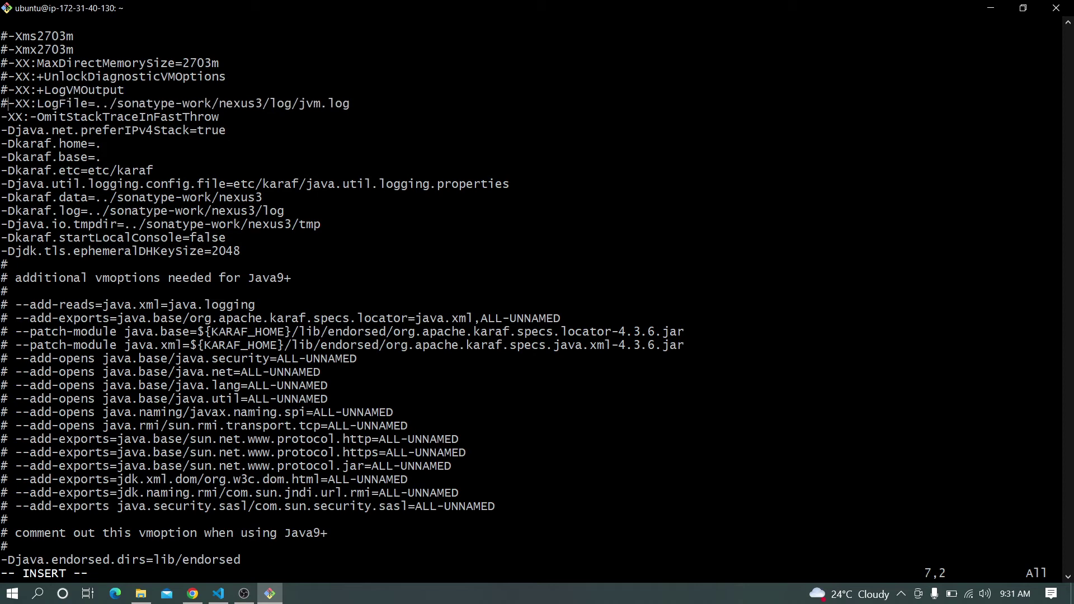
{"action": "key", "text": "Down"}
{"action": "key", "text": "Left"}
{"action": "type", "text": "#"}
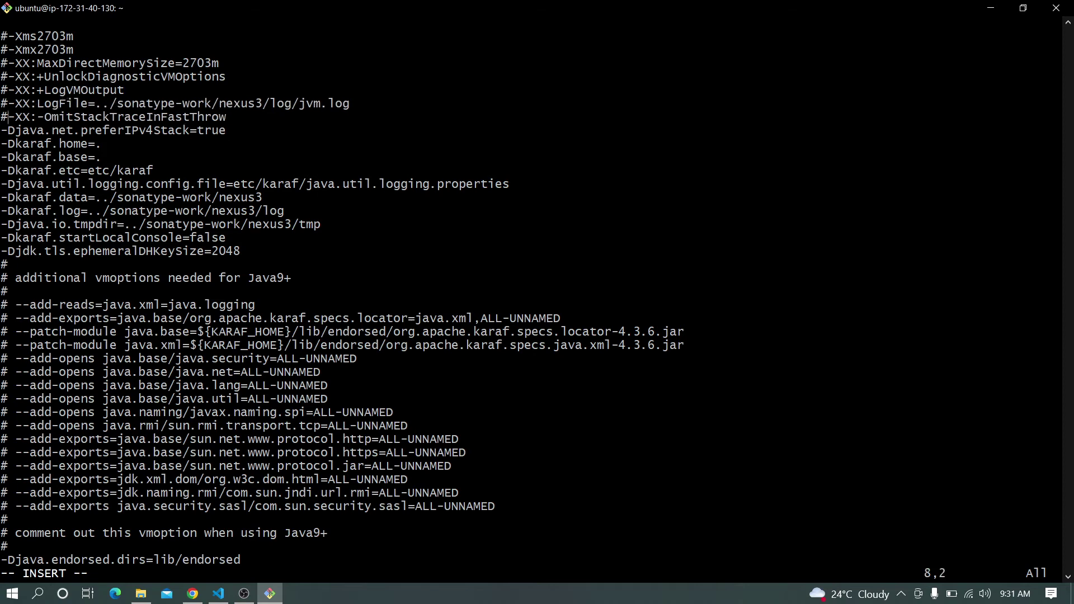
{"action": "key", "text": "Down"}
{"action": "key", "text": "Left"}
{"action": "type", "text": "#"}
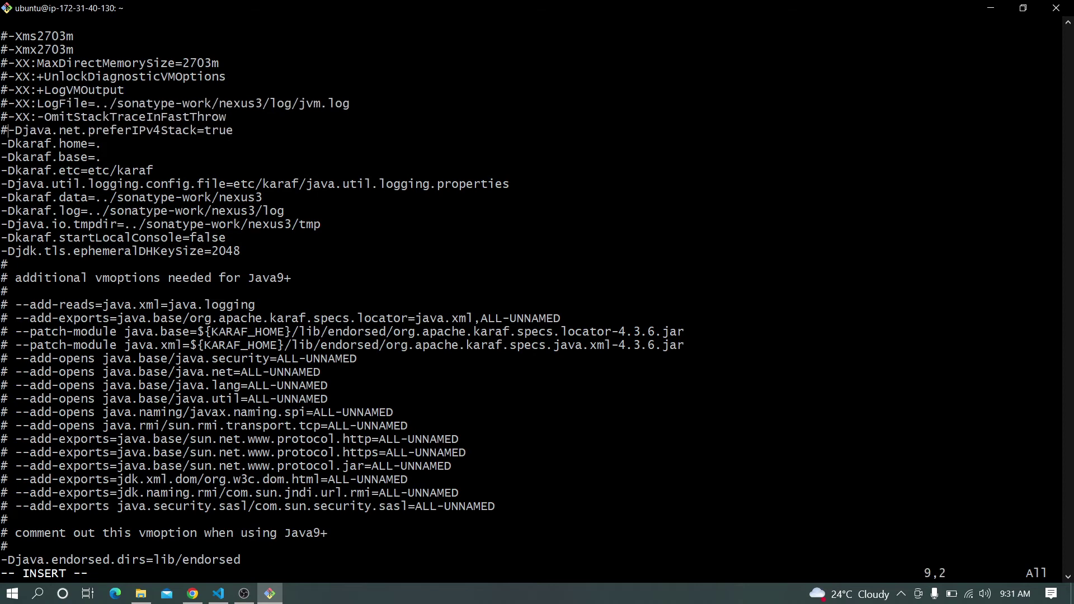
{"action": "key", "text": "Down"}
{"action": "key", "text": "Left"}
{"action": "type", "text": "#"}
{"action": "key", "text": "Down"}
{"action": "key", "text": "Left"}
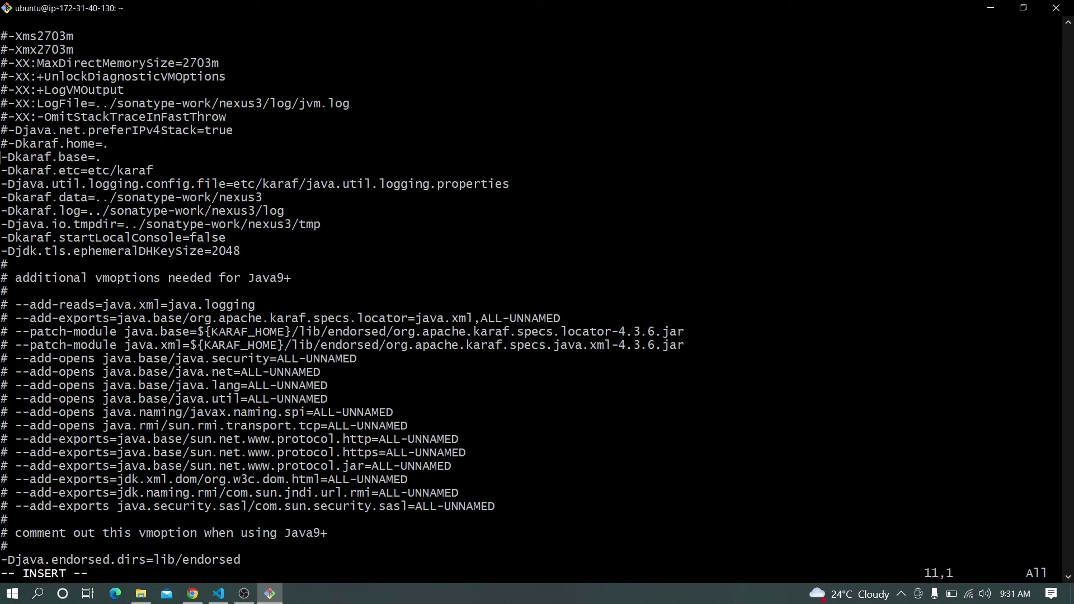
{"action": "type", "text": "#"}
{"action": "key", "text": "Down"}
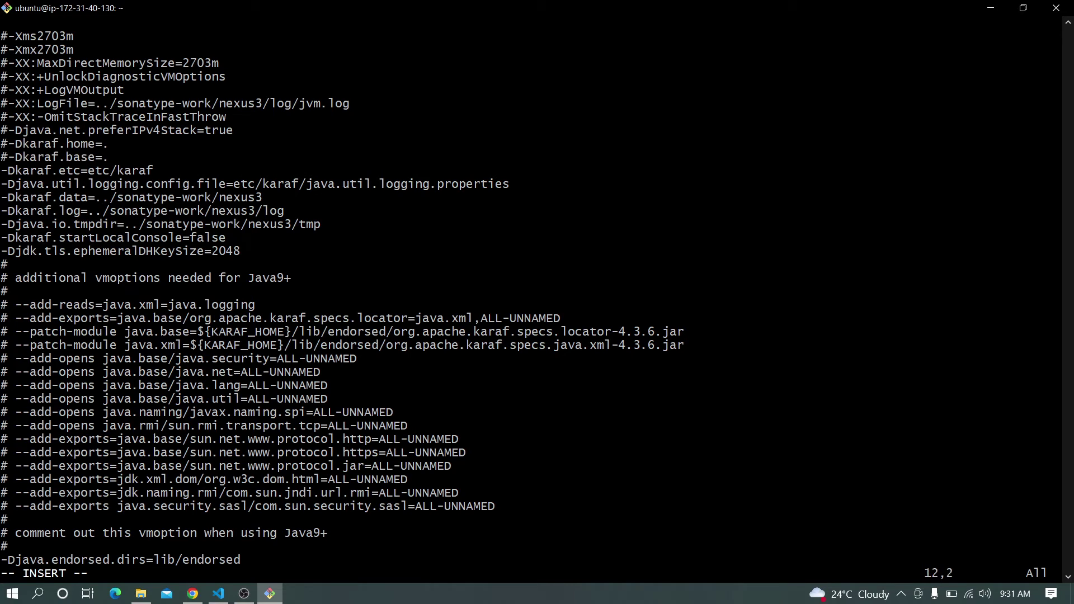
{"action": "key", "text": "Left"}
{"action": "type", "text": "#"}
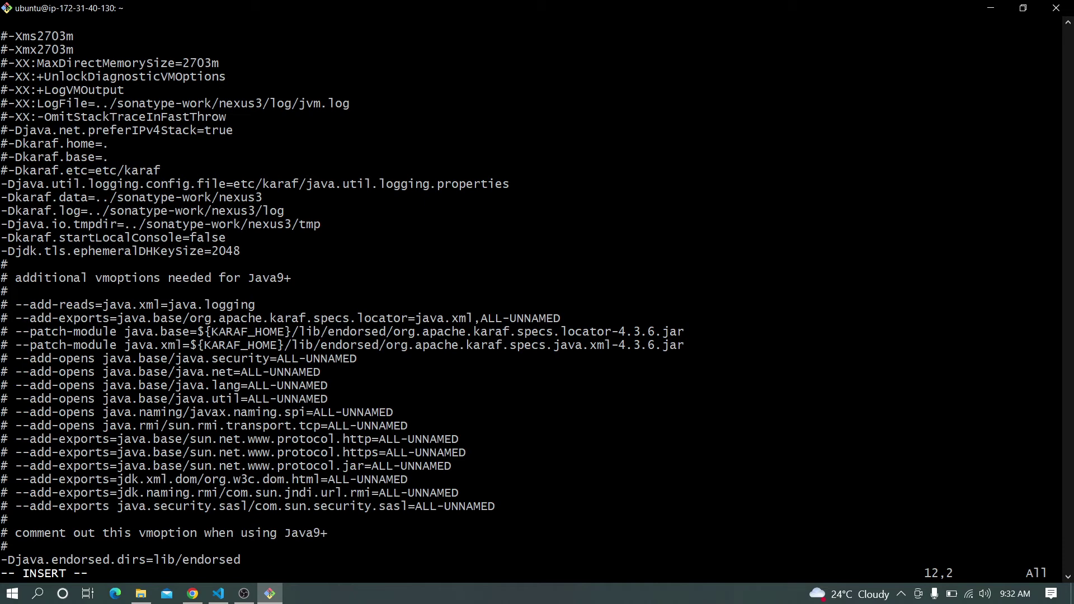
{"action": "key", "text": "Down"}
{"action": "key", "text": "Left"}
{"action": "type", "text": "#"}
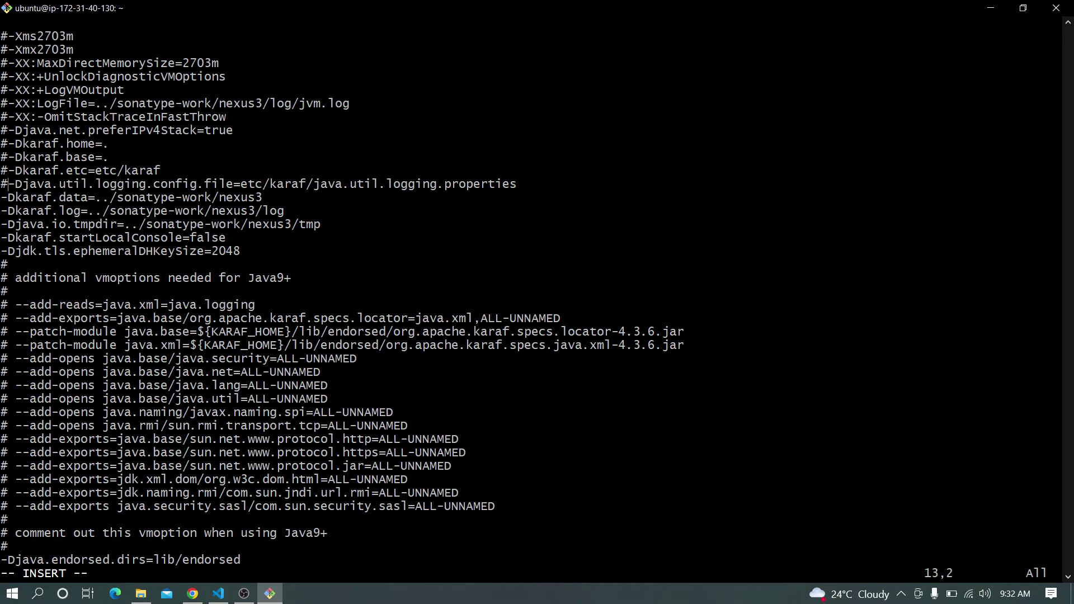
{"action": "key", "text": "Down"}
{"action": "key", "text": "Left"}
{"action": "type", "text": "#"}
{"action": "key", "text": "Down"}
{"action": "key", "text": "Left"}
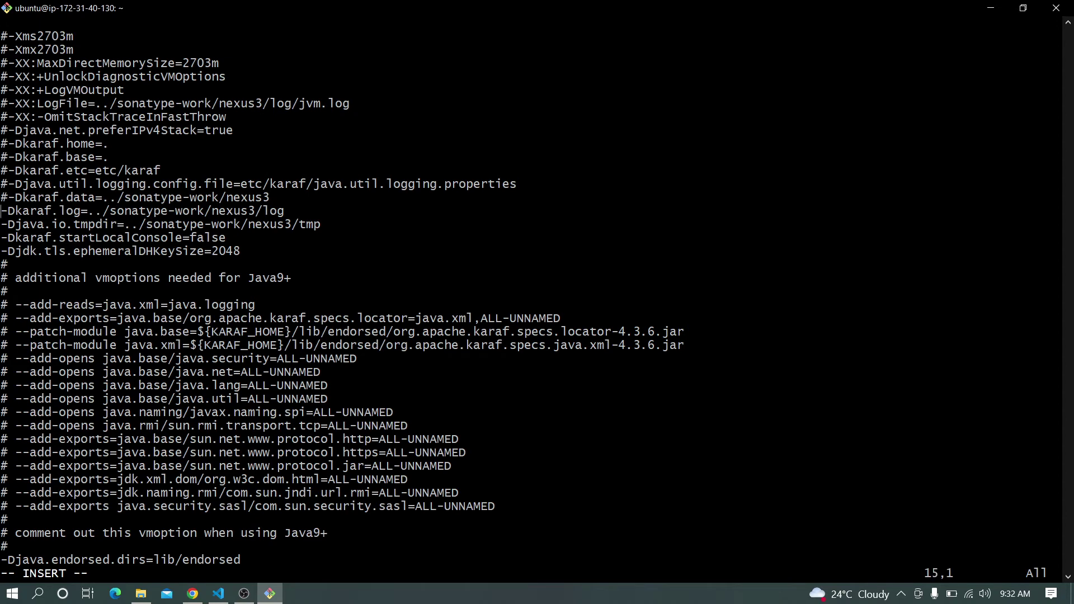
{"action": "type", "text": "#"}
{"action": "key", "text": "Down"}
{"action": "key", "text": "Left"}
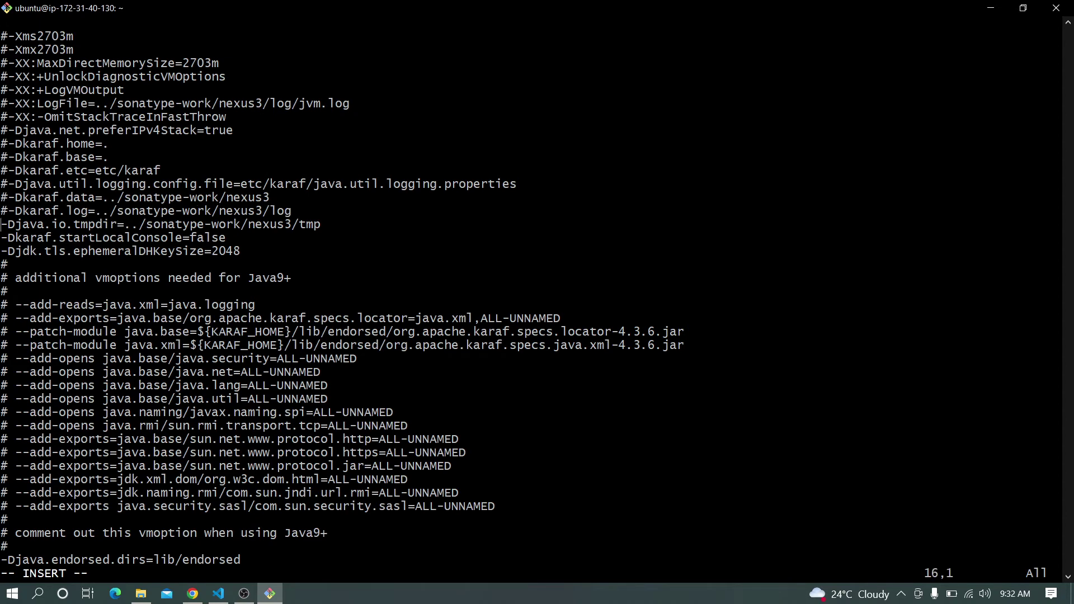
{"action": "type", "text": "#"}
{"action": "key", "text": "Down"}
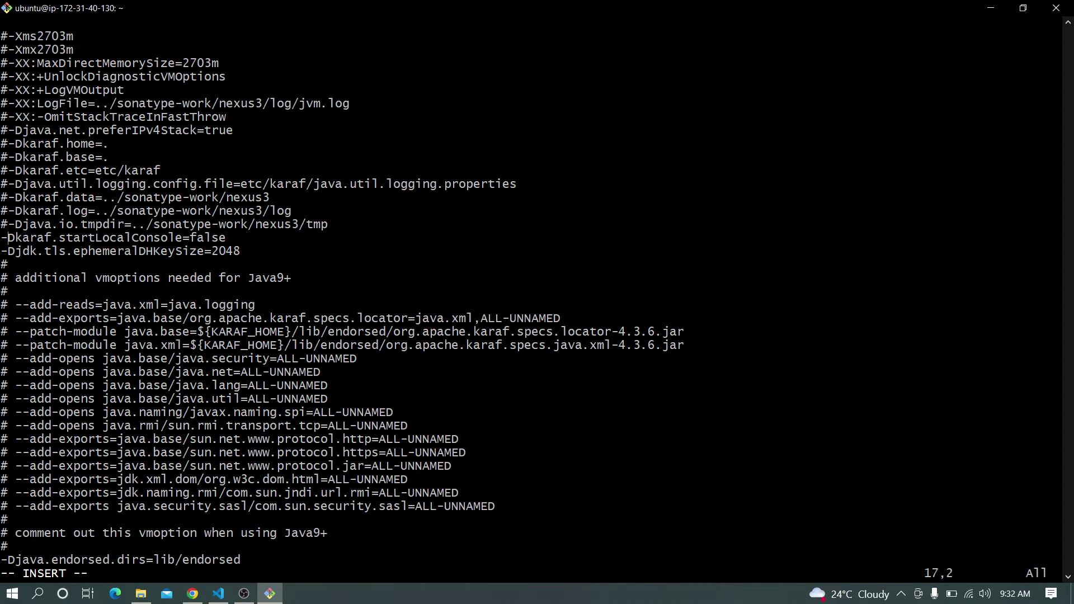
{"action": "key", "text": "Left"}
{"action": "type", "text": "#"}
{"action": "key", "text": "Down"}
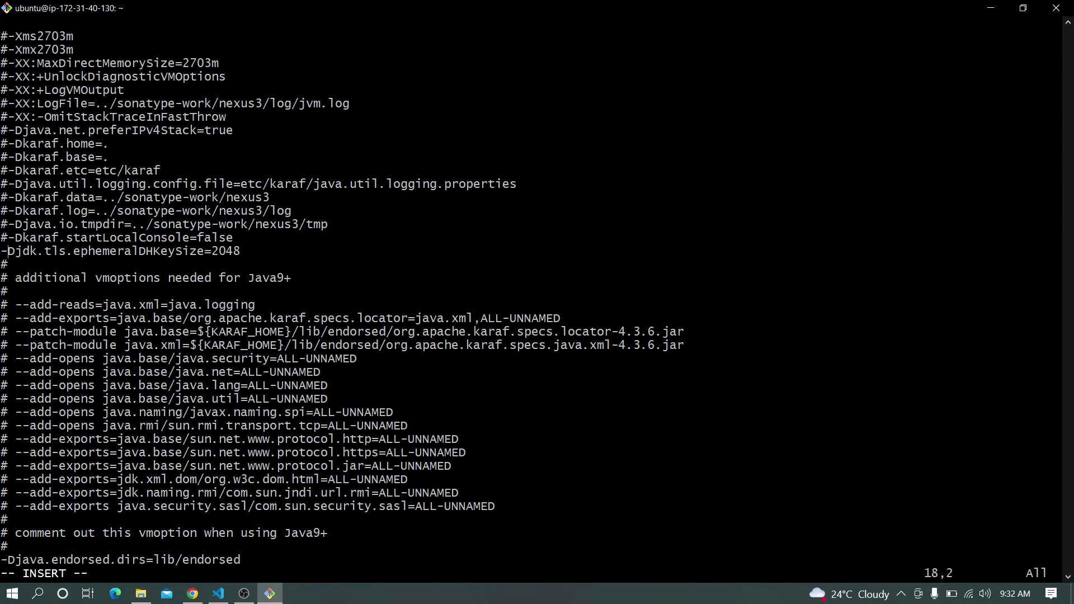
{"action": "key", "text": "Left"}
{"action": "type", "text": "#"}
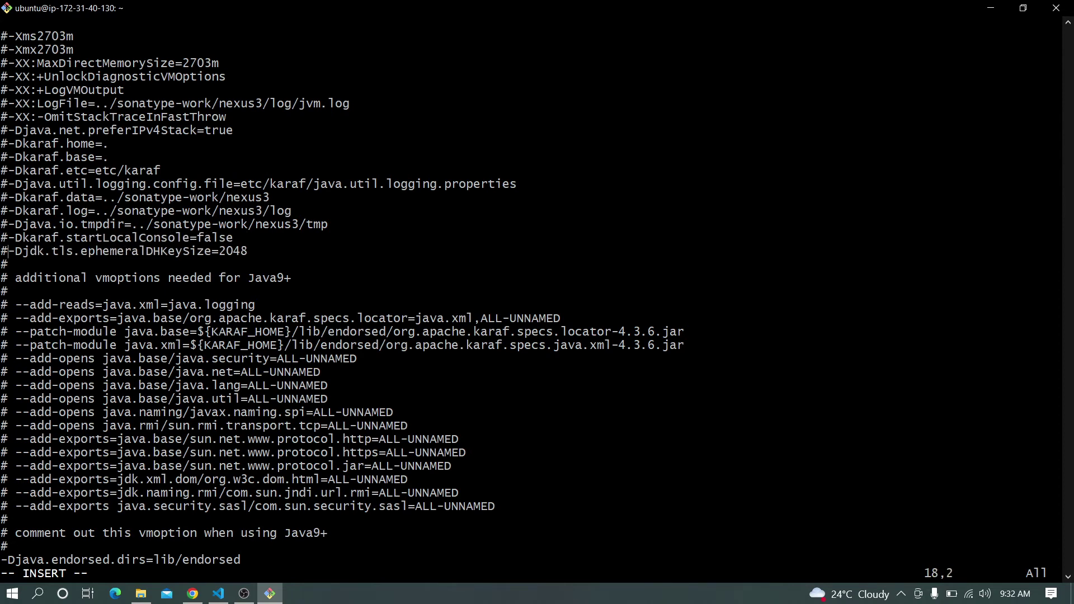
- Insert four blank lines below the commented -Djdk.tls.ephemeralDHKeySize line and place the cursor on the second one
{"action": "key", "text": "Right"}
{"action": "key", "text": "Right"}
{"action": "key", "text": "Right"}
{"action": "key", "text": "Right"}
{"action": "key", "text": "Right"}
{"action": "key", "text": "Right"}
{"action": "key", "text": "Right"}
{"action": "key", "text": "Right"}
{"action": "key", "text": "Right"}
{"action": "key", "text": "Right"}
{"action": "key", "text": "Right"}
{"action": "key", "text": "Right"}
{"action": "key", "text": "Right"}
{"action": "key", "text": "Right"}
{"action": "key", "text": "Right"}
{"action": "key", "text": "Right"}
{"action": "key", "text": "Right"}
{"action": "key", "text": "Right"}
{"action": "key", "text": "Right"}
{"action": "key", "text": "Right"}
{"action": "key", "text": "Right"}
{"action": "key", "text": "Right"}
{"action": "key", "text": "Right"}
{"action": "key", "text": "Return"}
{"action": "key", "text": "Return"}
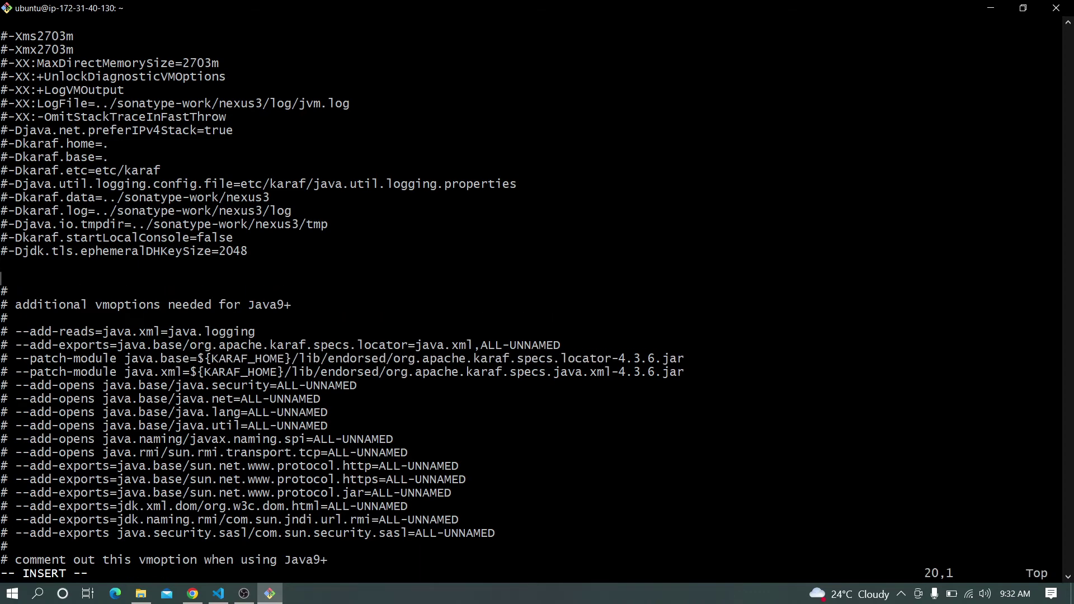
{"action": "key", "text": "Return"}
{"action": "key", "text": "Return"}
{"action": "key", "text": "Up"}
{"action": "key", "text": "Up"}
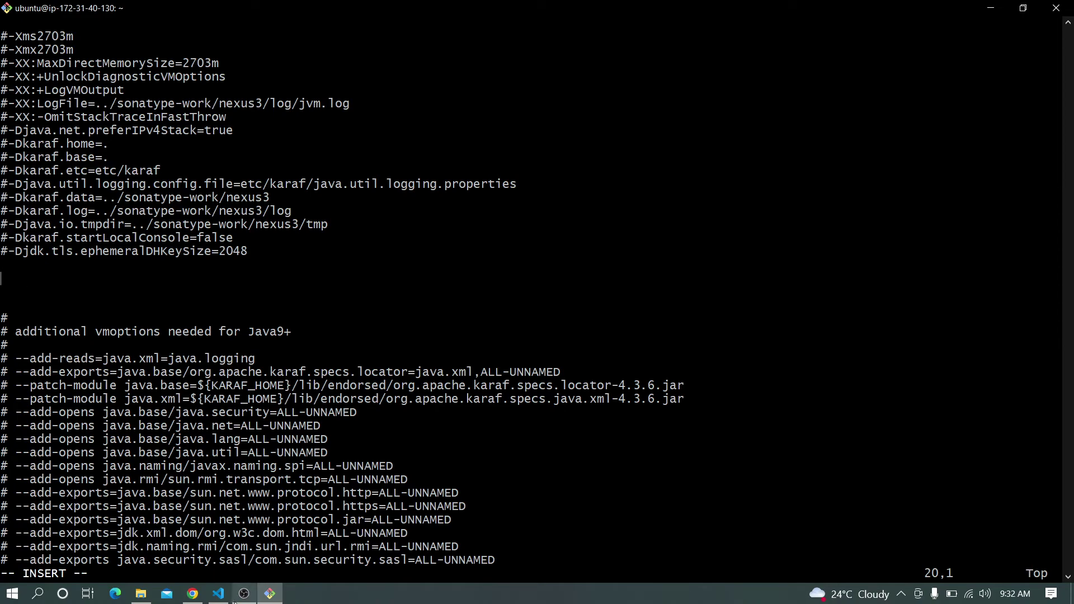
- Copy the option block from -Xms1024m through -Djava.io.tmpdir=./sonatype-work/nexus3/tmp from the Visual Studio Code notes and paste it into nexus.vmoptions in Git Bash
{"action": "left_click", "coordinate": [218, 594]}
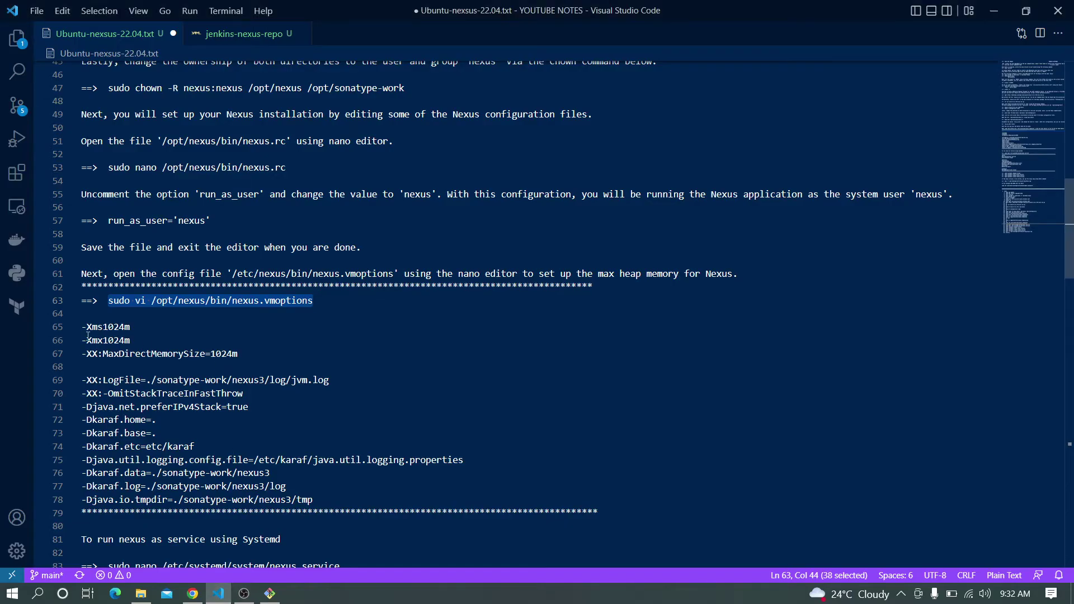
{"action": "left_click_drag", "start_coordinate": [81, 327], "coordinate": [340, 505]}
{"action": "key", "text": "ctrl+c"}
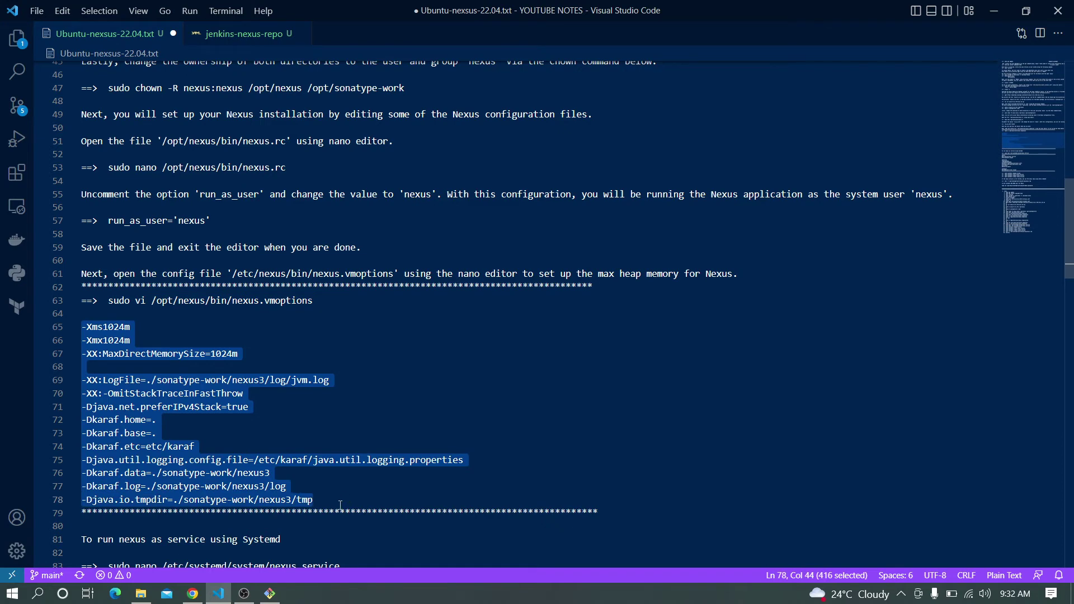
{"action": "left_click", "coordinate": [270, 594]}
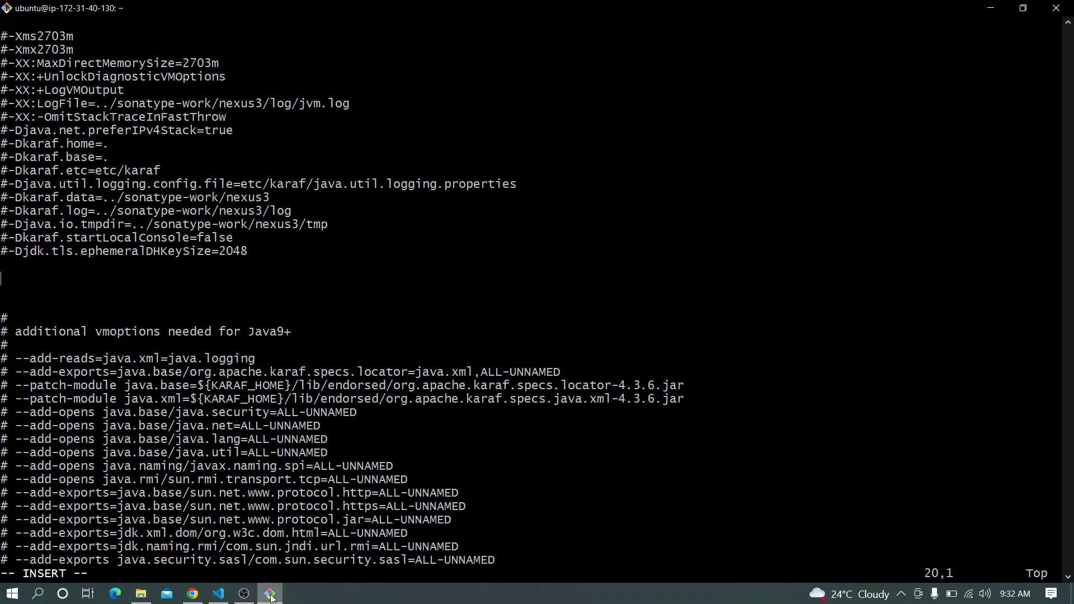
{"action": "right_click", "coordinate": [78, 288]}
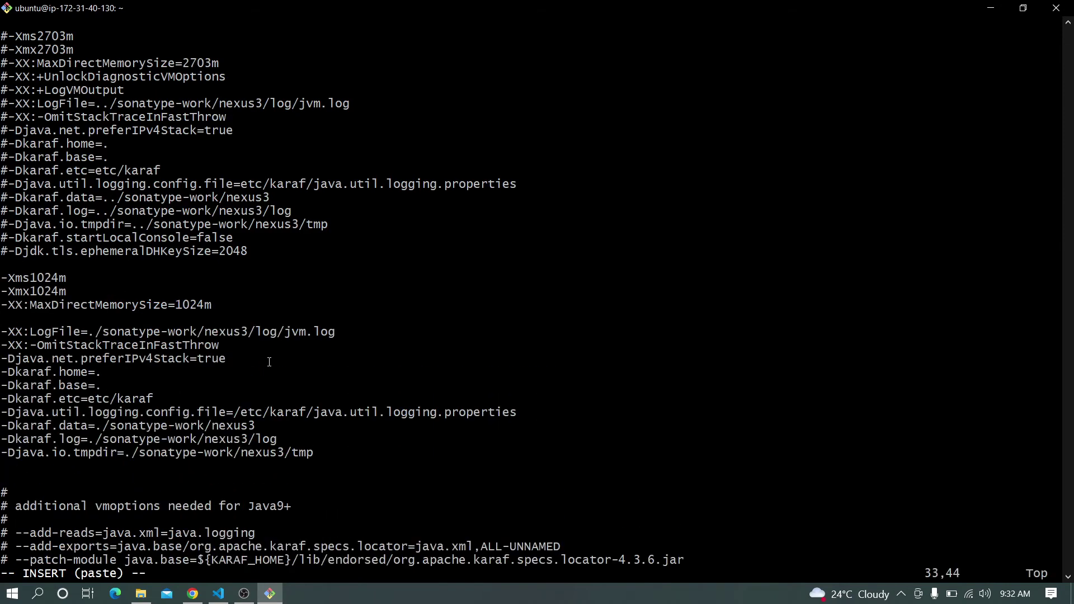
- Save /opt/nexus/bin/nexus.vmoptions and exit vi with :wq
{"action": "key", "text": "Escape"}
{"action": "type", "text": ":wq"}
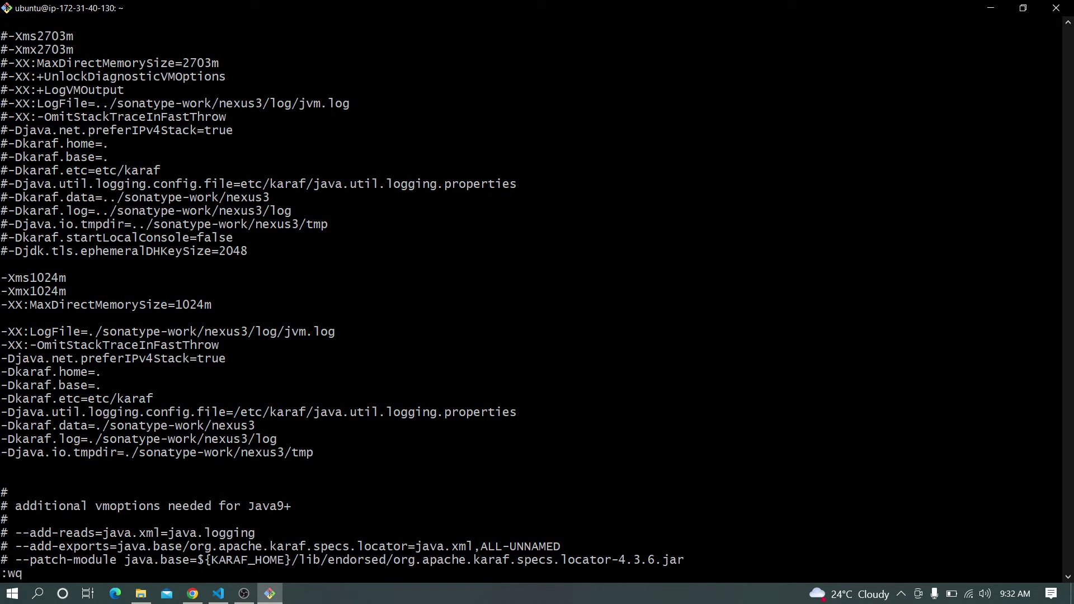
{"action": "key", "text": "Return"}
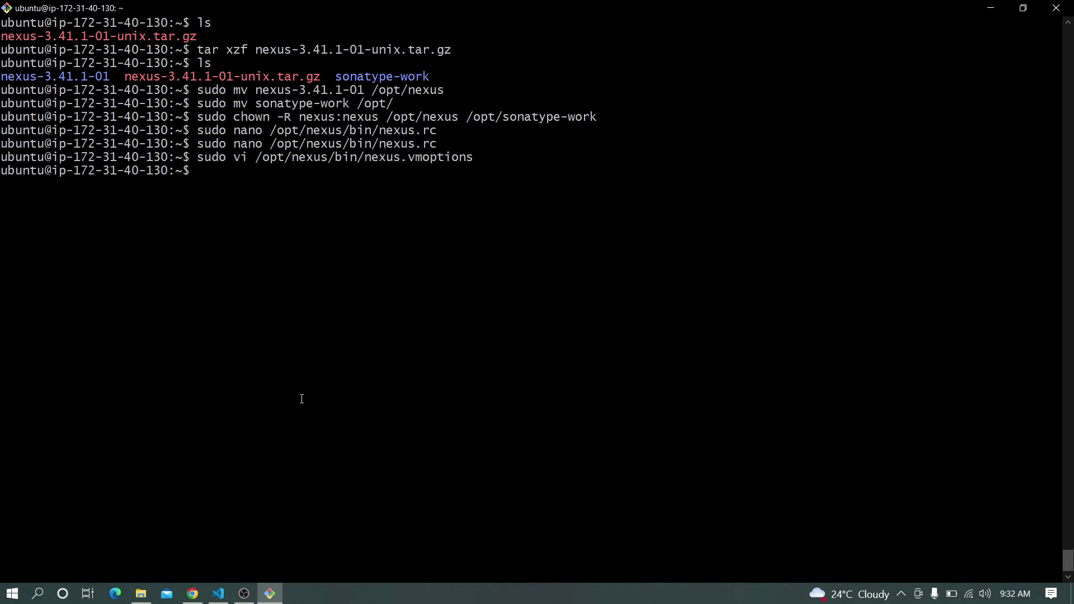
- Copy sudo nano /etc/systemd/system/nexus.service from the Visual Studio Code notes and run it in Git Bash
{"action": "left_click", "coordinate": [218, 593]}
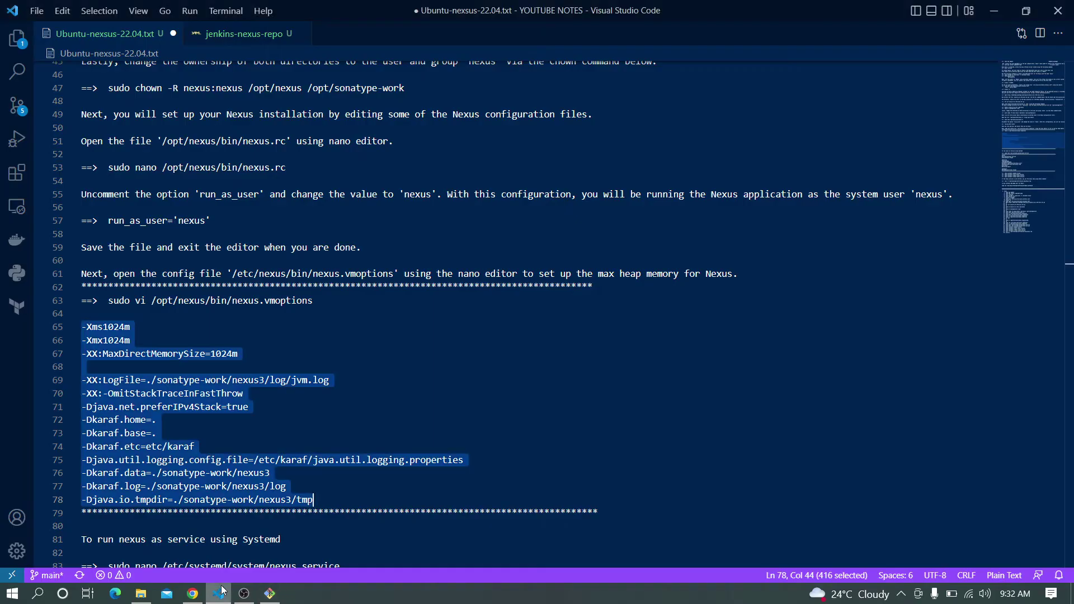
{"action": "scroll", "coordinate": [269, 443], "scroll_direction": "down", "scroll_amount": 2}
{"action": "scroll", "coordinate": [269, 443], "scroll_direction": "down", "scroll_amount": 2}
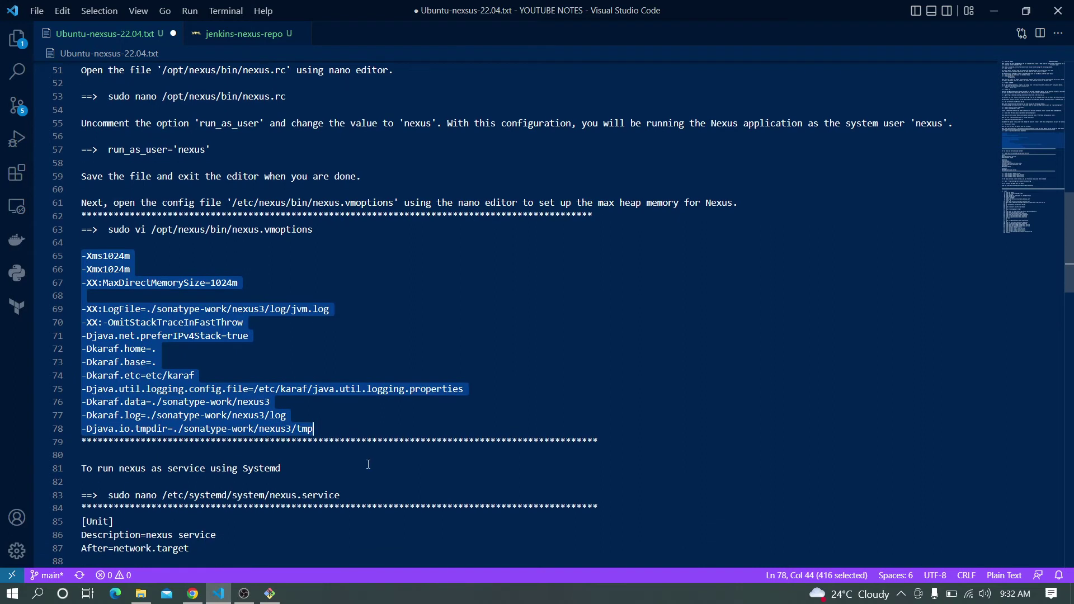
{"action": "left_click", "coordinate": [286, 410]}
{"action": "scroll", "coordinate": [335, 442], "scroll_direction": "down", "scroll_amount": 1}
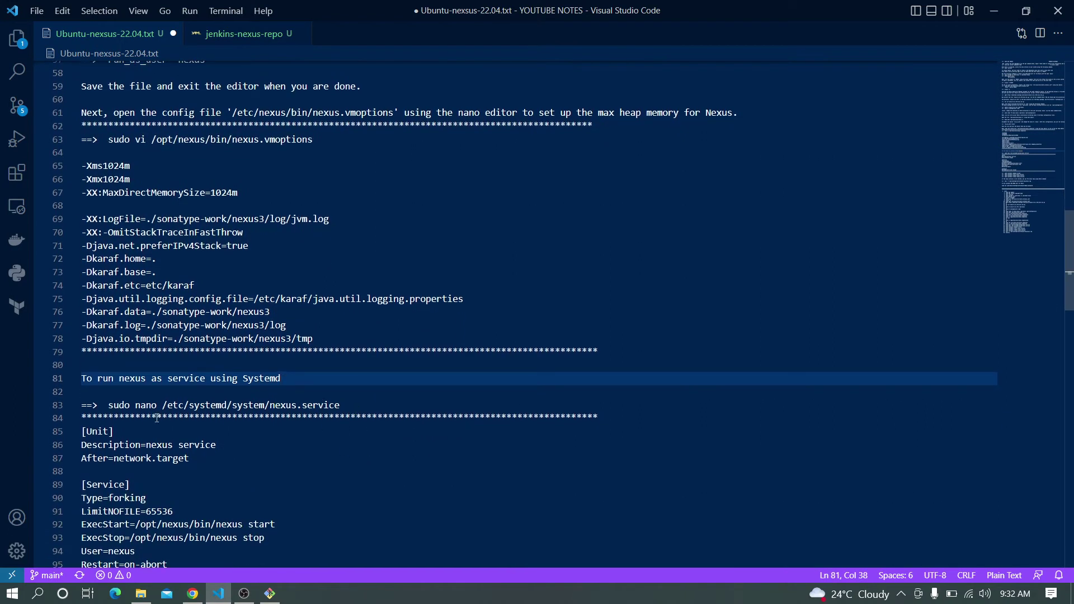
{"action": "left_click_drag", "start_coordinate": [108, 405], "coordinate": [342, 406]}
{"action": "key", "text": "ctrl+c"}
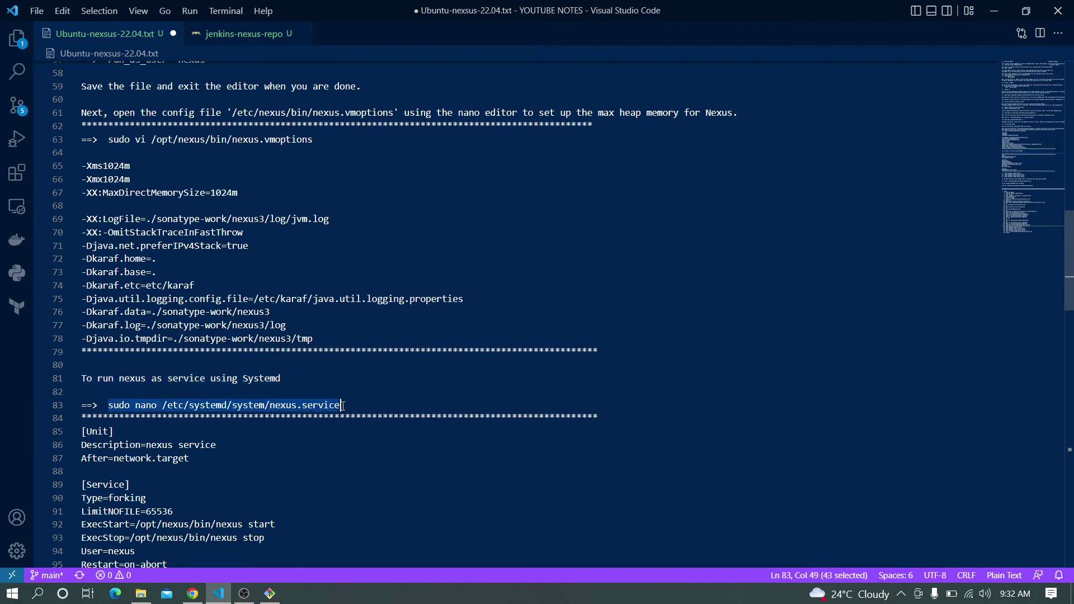
{"action": "key", "text": "alt+Tab"}
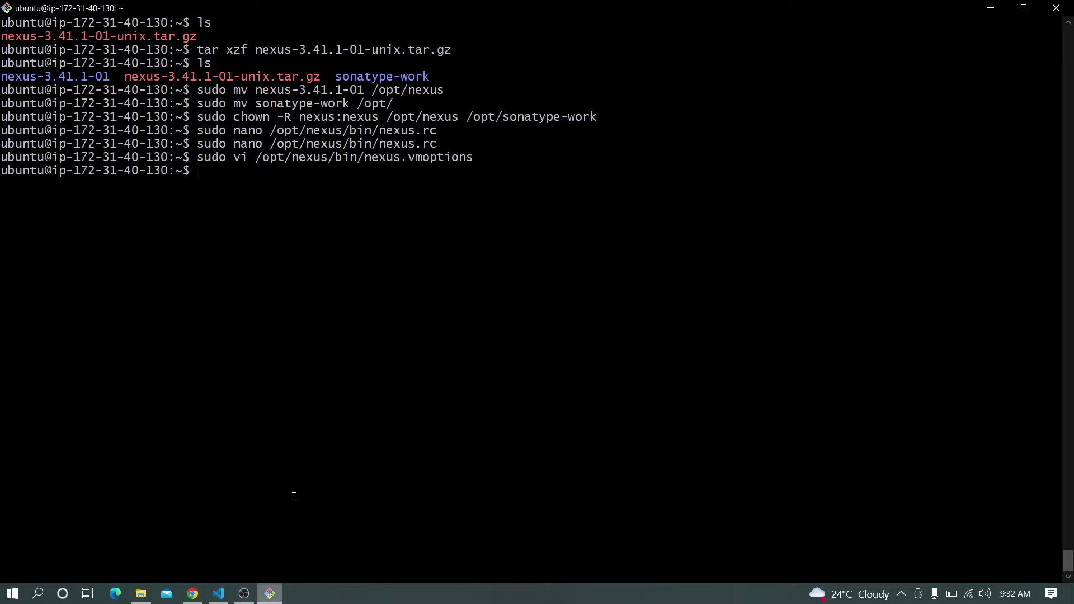
{"action": "right_click", "coordinate": [277, 316]}
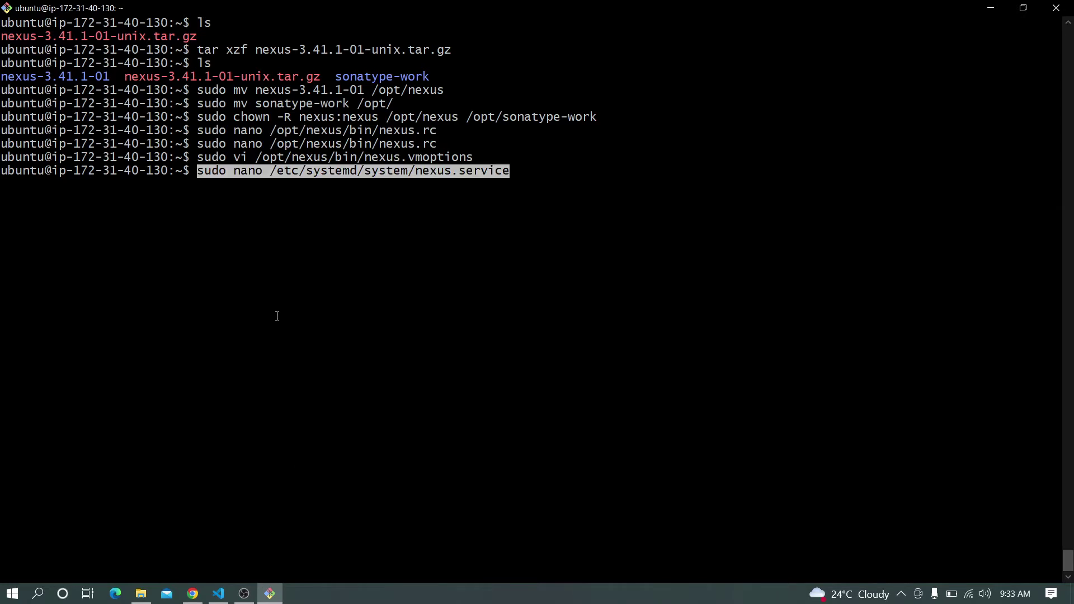
{"action": "key", "text": "Return"}
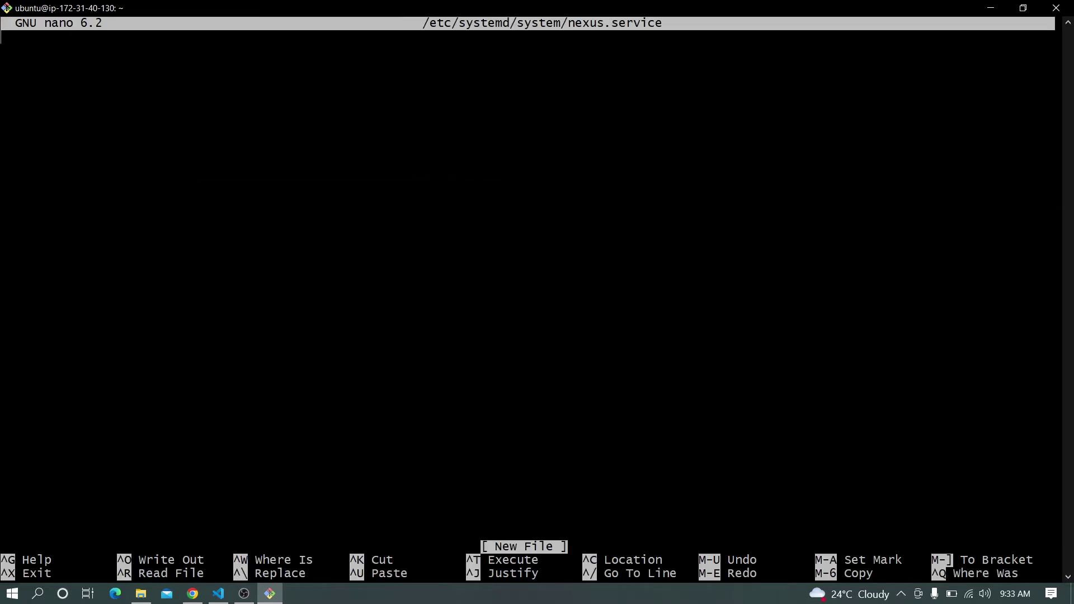
- Copy the service definition from [Unit] through WantedBy=multi-user.target from the Visual Studio Code notes and paste it into nexus.service in Git Bash
{"action": "left_click", "coordinate": [218, 593]}
{"action": "scroll", "coordinate": [228, 457], "scroll_direction": "down", "scroll_amount": 2}
{"action": "scroll", "coordinate": [229, 457], "scroll_direction": "down", "scroll_amount": 1}
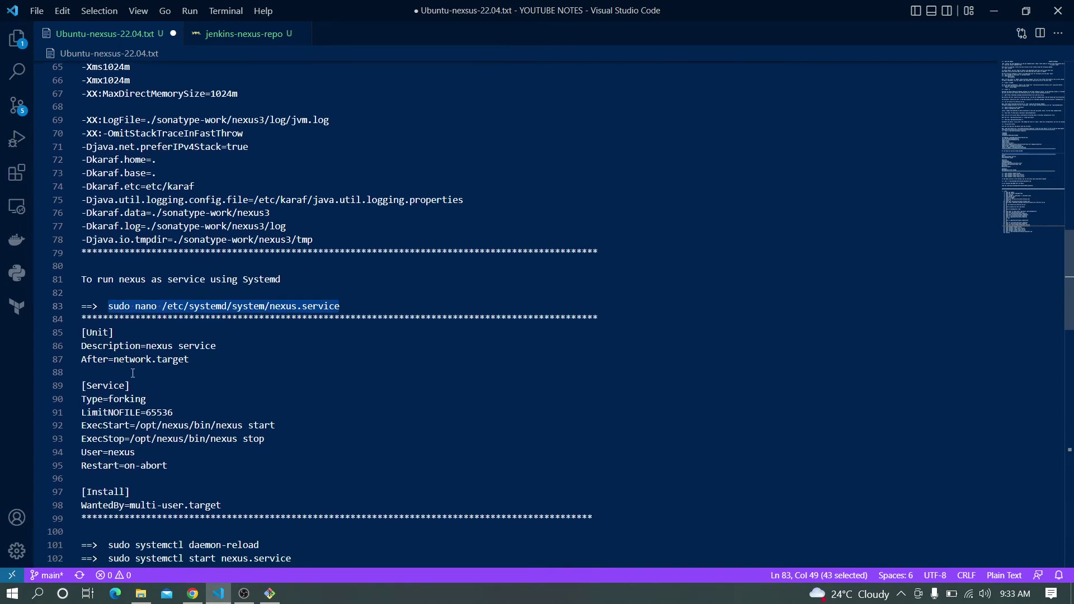
{"action": "left_click_drag", "start_coordinate": [82, 332], "coordinate": [248, 505]}
{"action": "key", "text": "ctrl+c"}
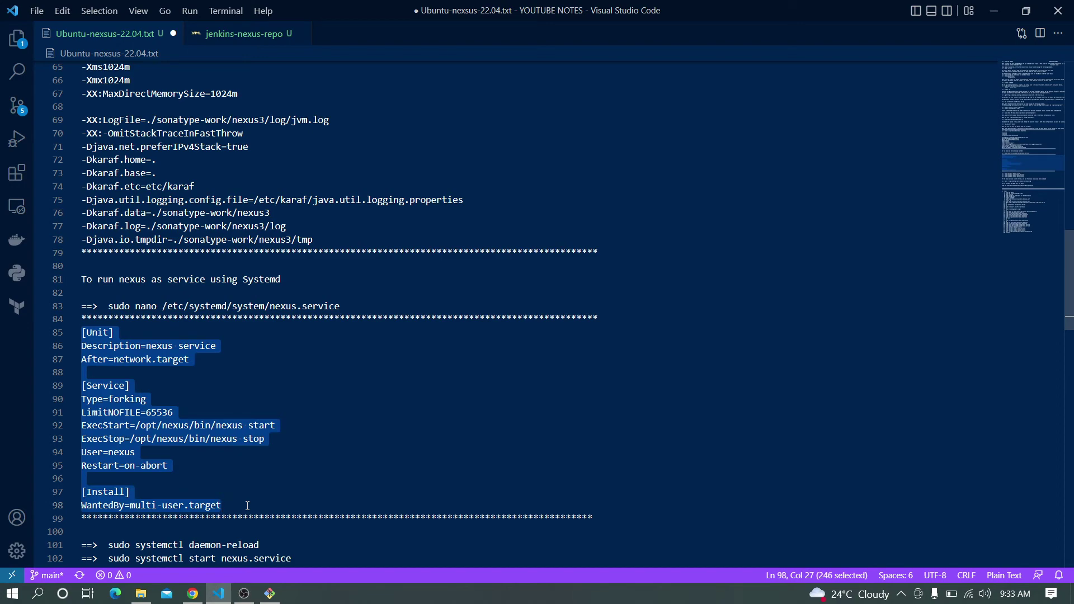
{"action": "left_click", "coordinate": [271, 594]}
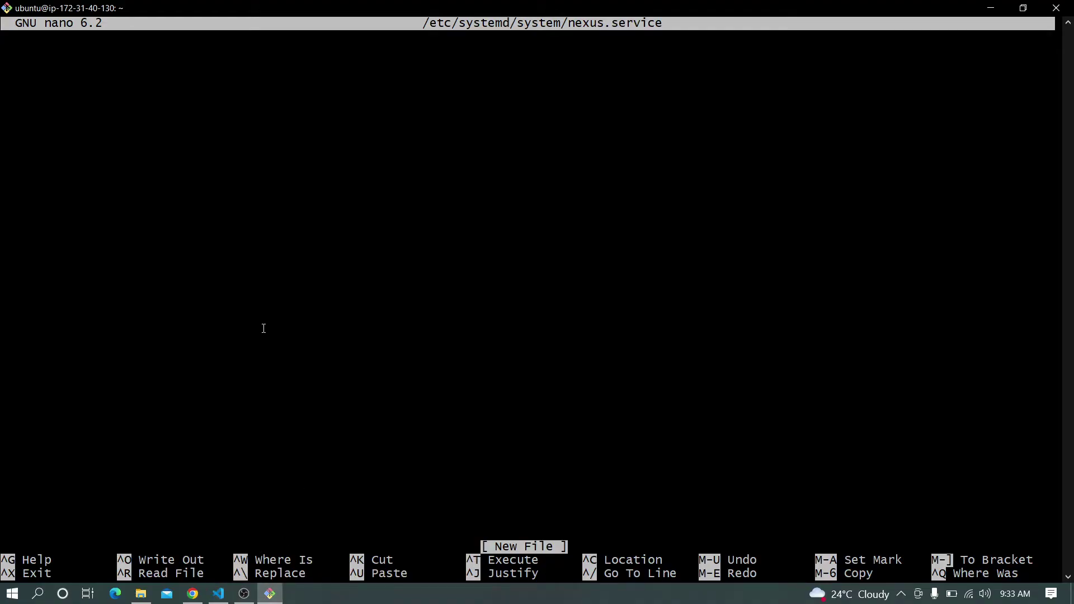
{"action": "key", "text": "shift+Insert"}
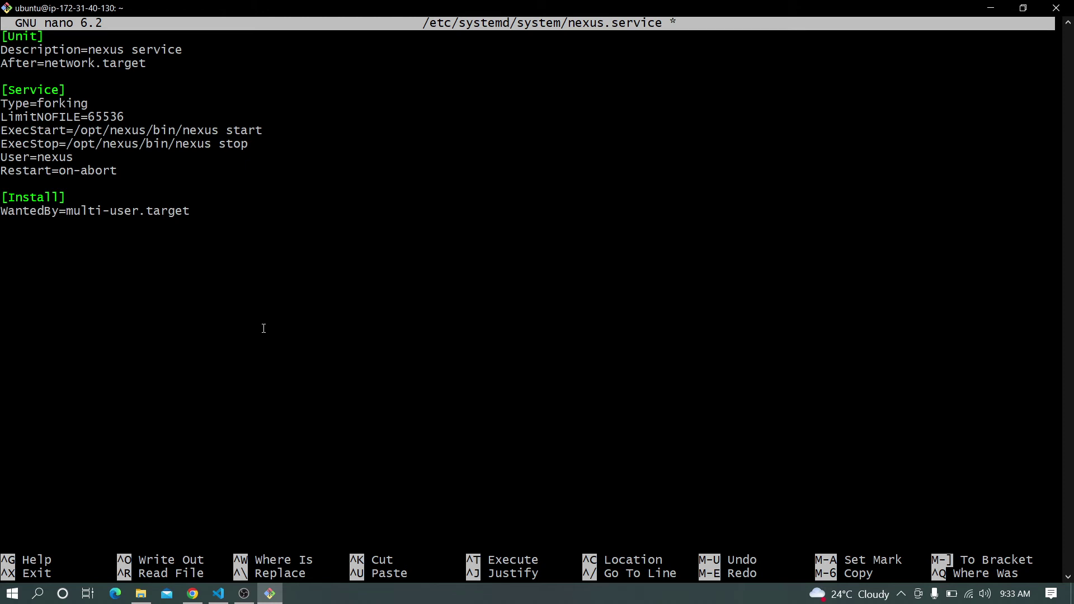
- Save /etc/systemd/system/nexus.service under its existing name and exit nano
{"action": "key", "text": "ctrl+o"}
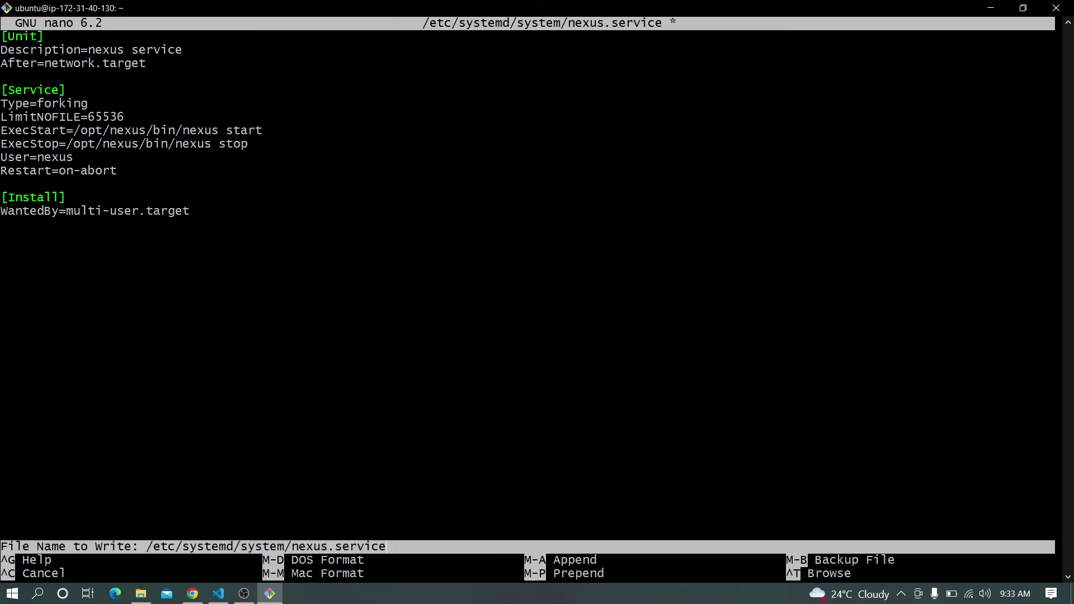
{"action": "key", "text": "ctrl+c"}
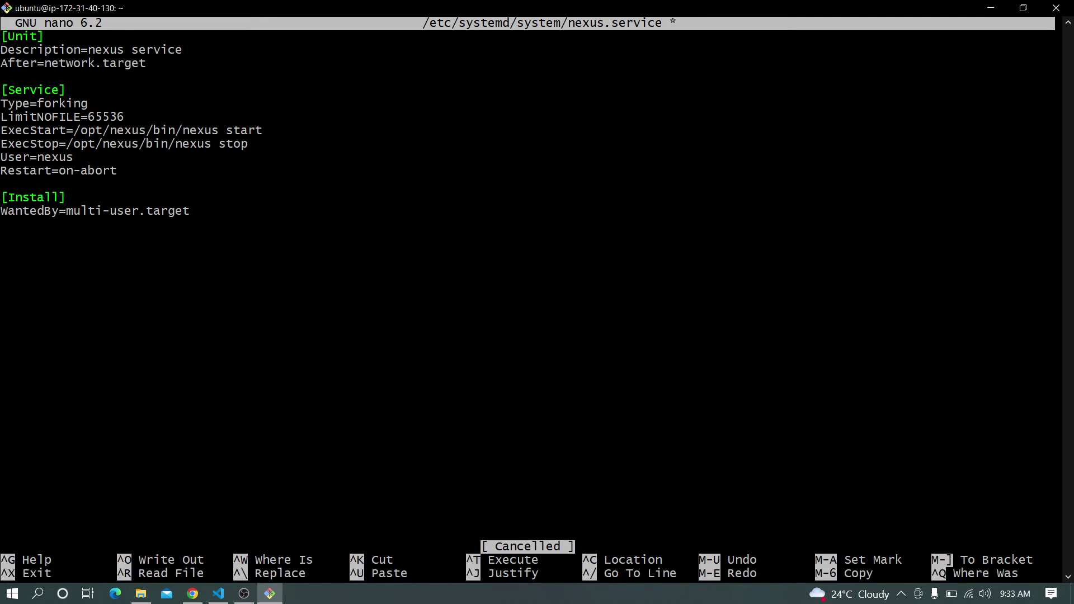
{"action": "key", "text": "ctrl+x"}
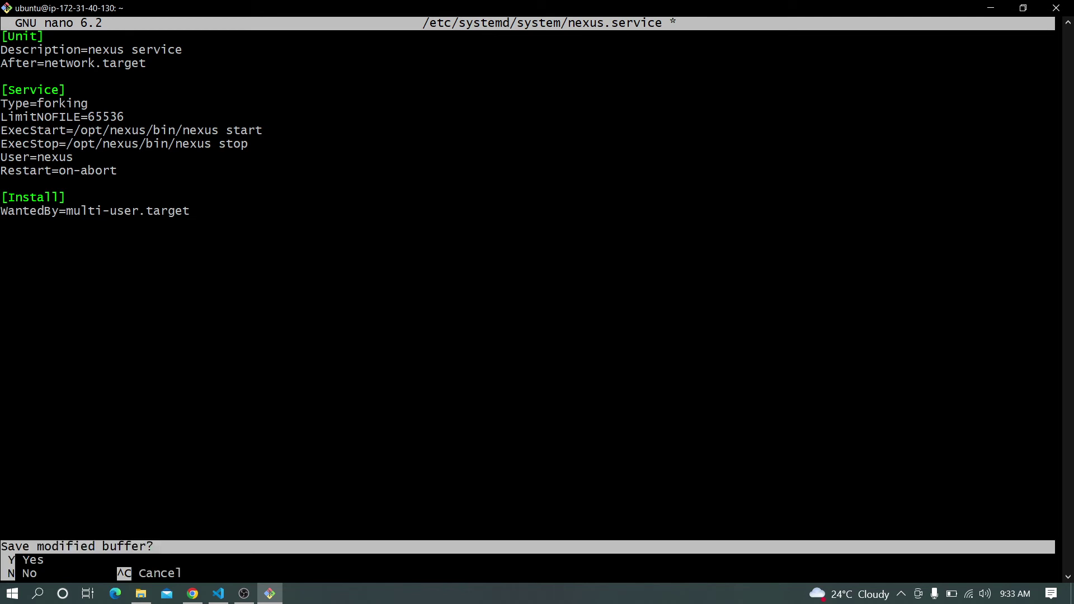
{"action": "key", "text": "y"}
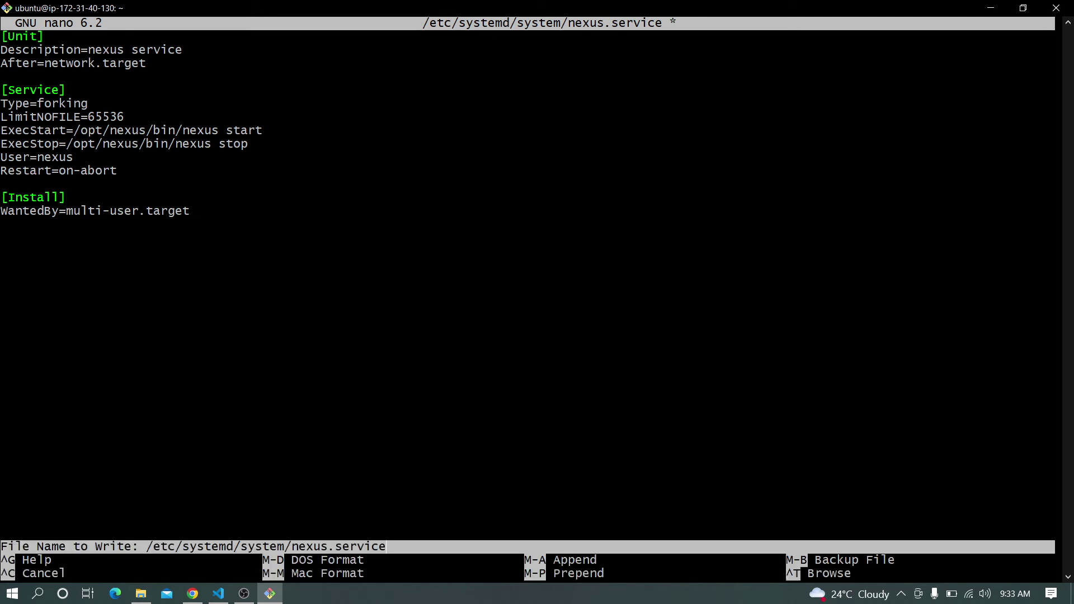
{"action": "key", "text": "Return"}
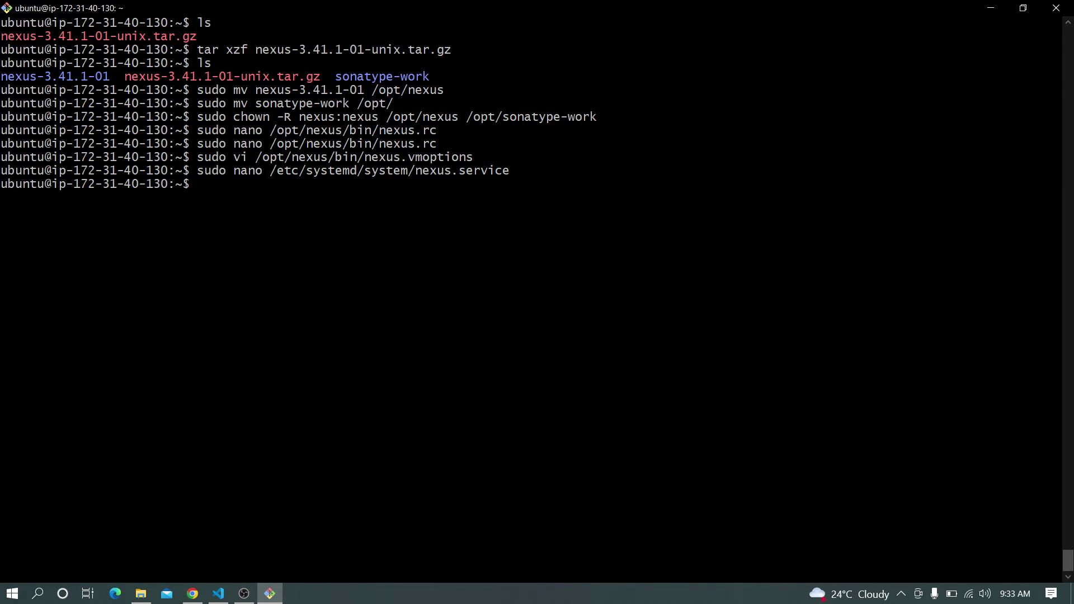
- Reopen /etc/systemd/system/nexus.service in nano to check its saved contents, and exit without changes
{"action": "key", "text": "Up"}
{"action": "key", "text": "Return"}
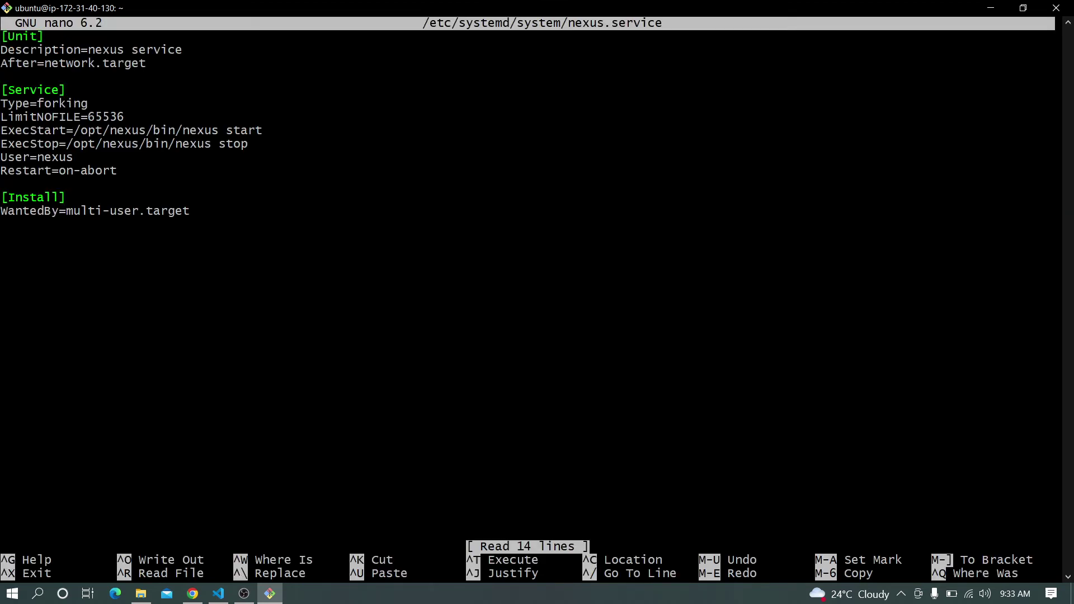
{"action": "key", "text": "ctrl+x"}
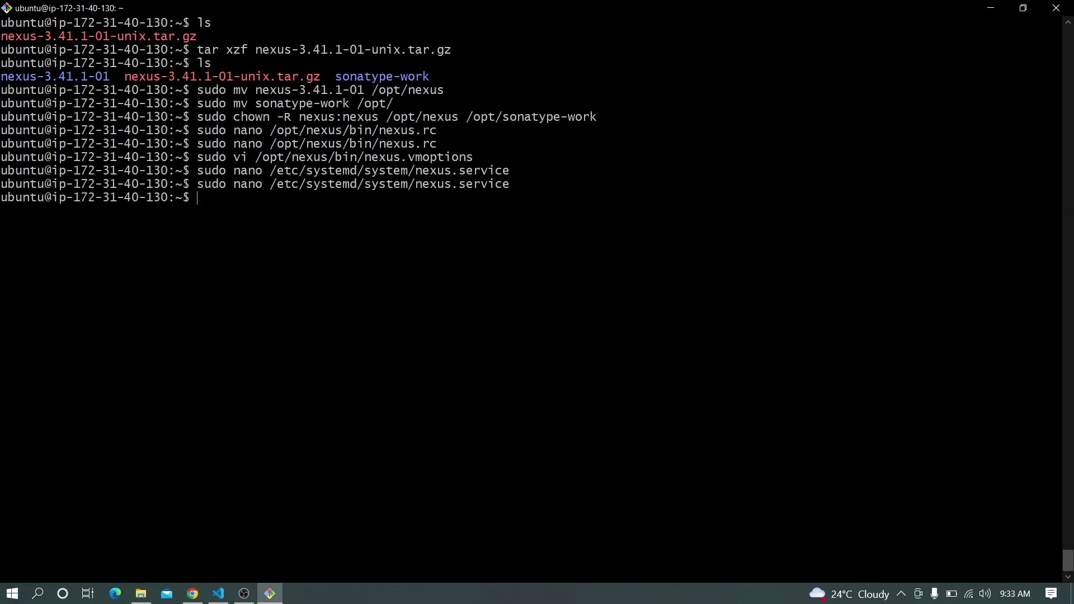
- Copy sudo systemctl daemon-reload from the Visual Studio Code notes and run it in Git Bash
{"action": "left_click", "coordinate": [219, 593]}
{"action": "scroll", "coordinate": [291, 473], "scroll_direction": "down", "scroll_amount": 1}
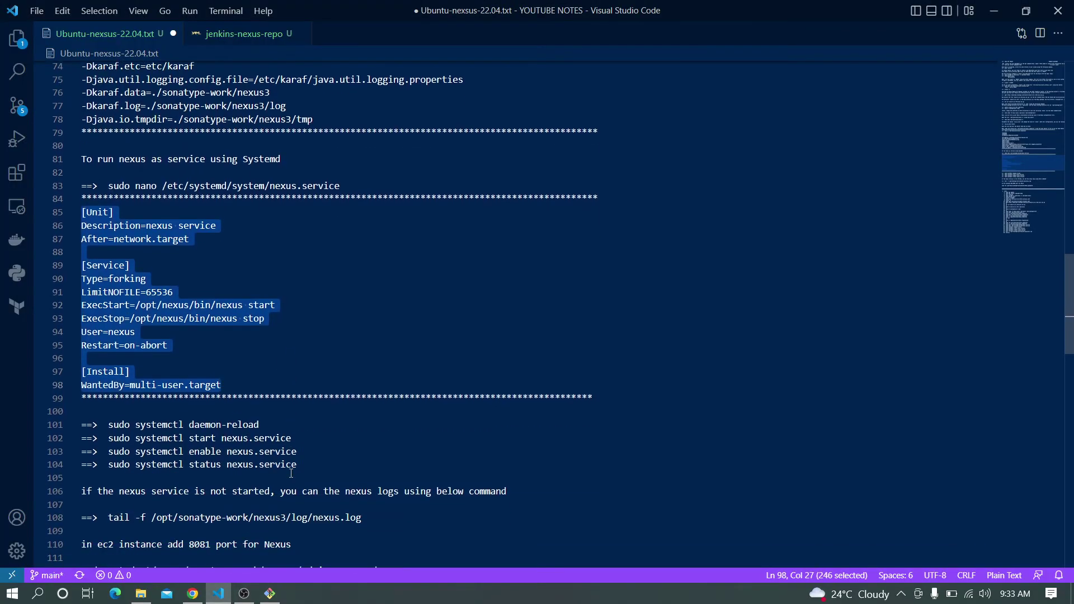
{"action": "left_click_drag", "start_coordinate": [265, 426], "coordinate": [111, 427]}
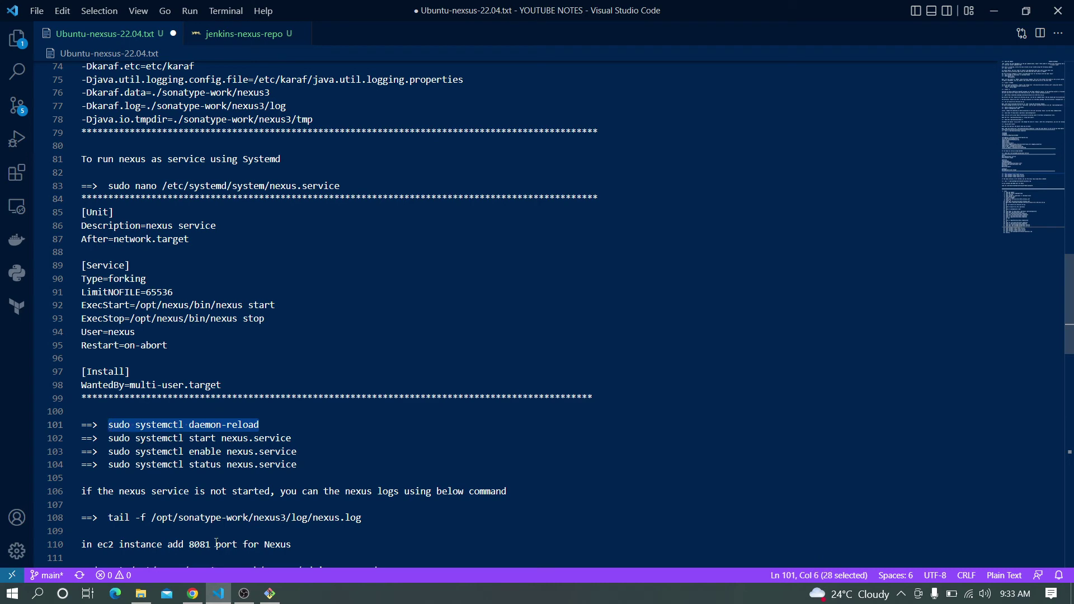
{"action": "left_click", "coordinate": [270, 595]}
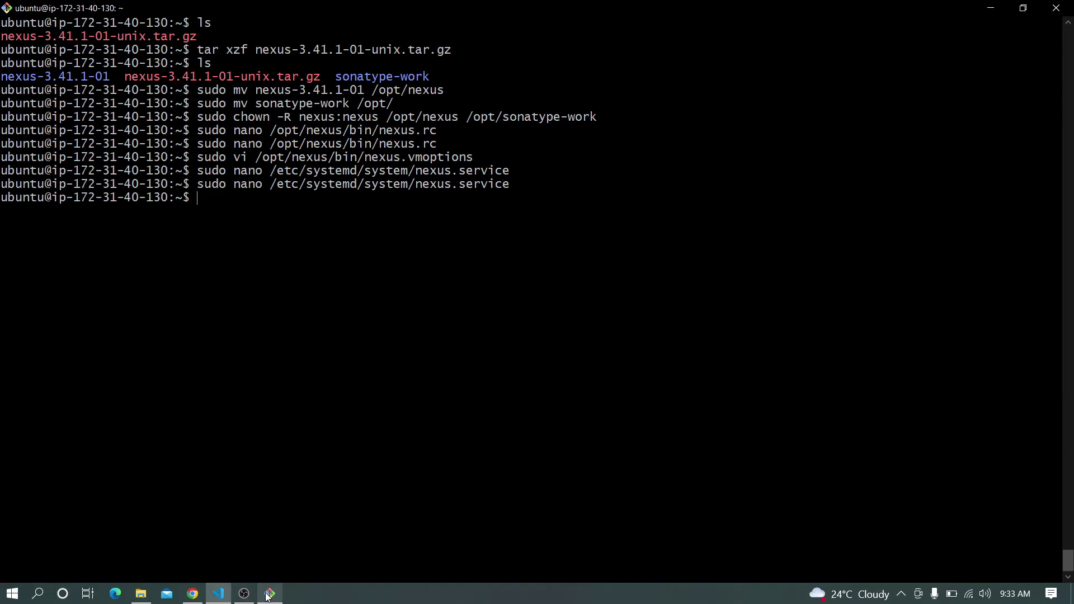
{"action": "right_click", "coordinate": [289, 396]}
{"action": "key", "text": "Return"}
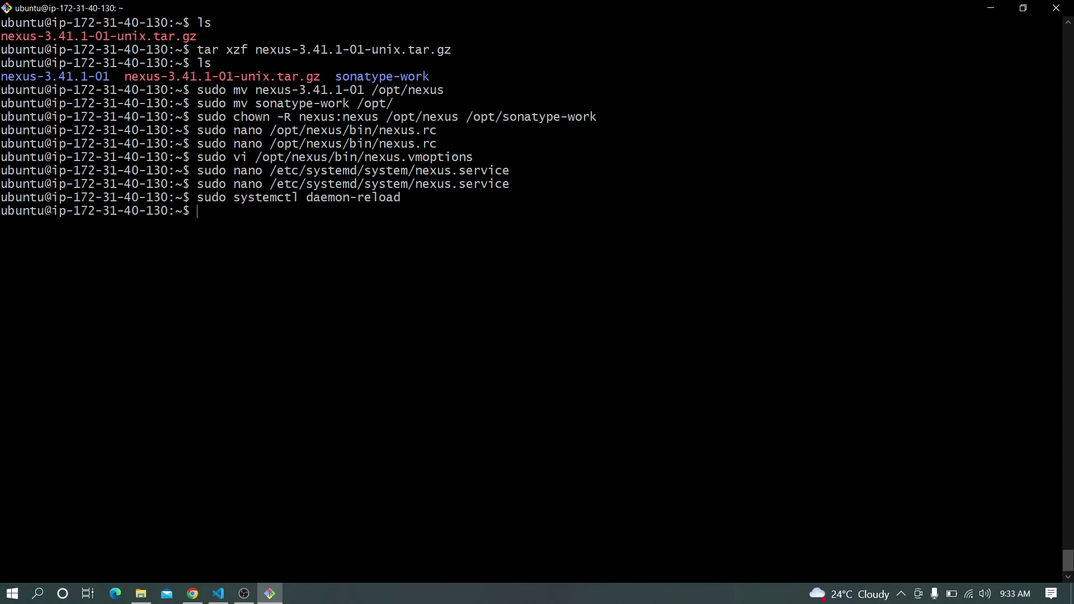
- Copy sudo systemctl start nexus.service from the Visual Studio Code notes and run it in Git Bash
{"action": "left_click", "coordinate": [218, 594]}
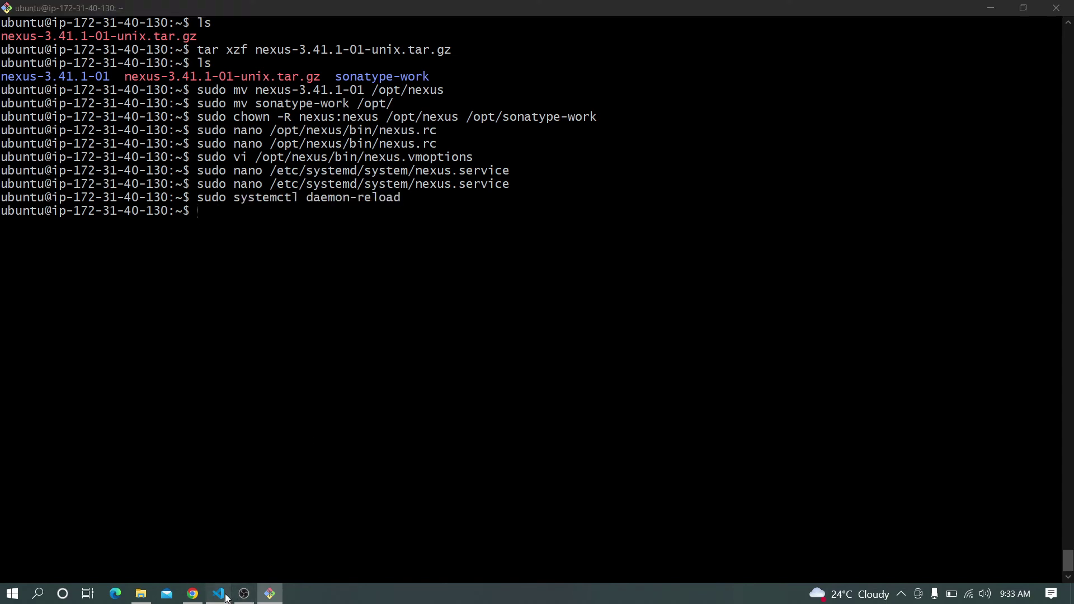
{"action": "left_click_drag", "start_coordinate": [291, 438], "coordinate": [108, 439]}
{"action": "key", "text": "ctrl+c"}
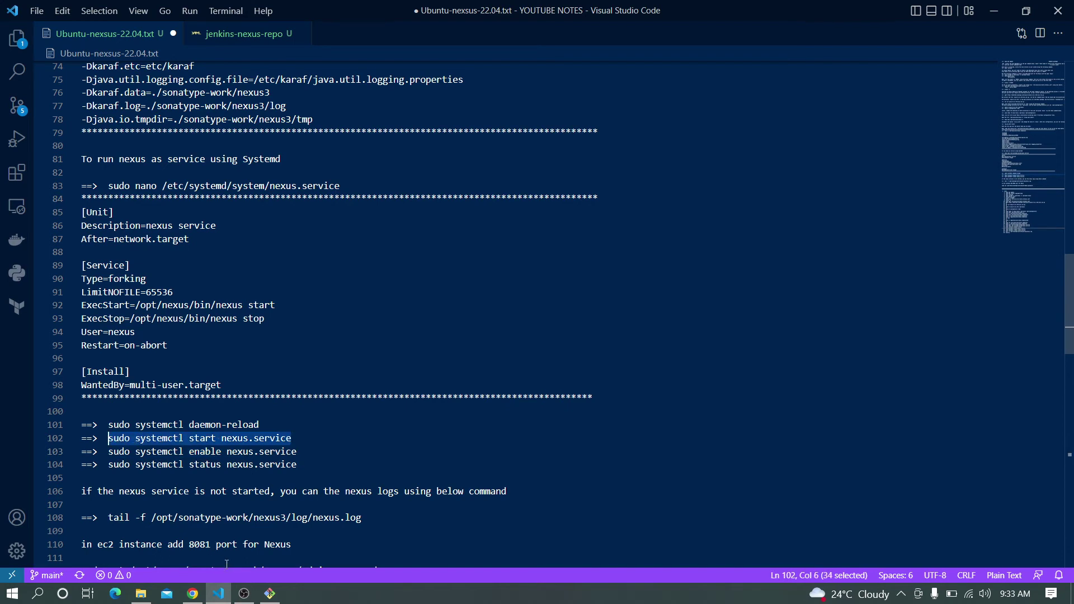
{"action": "left_click", "coordinate": [270, 593]}
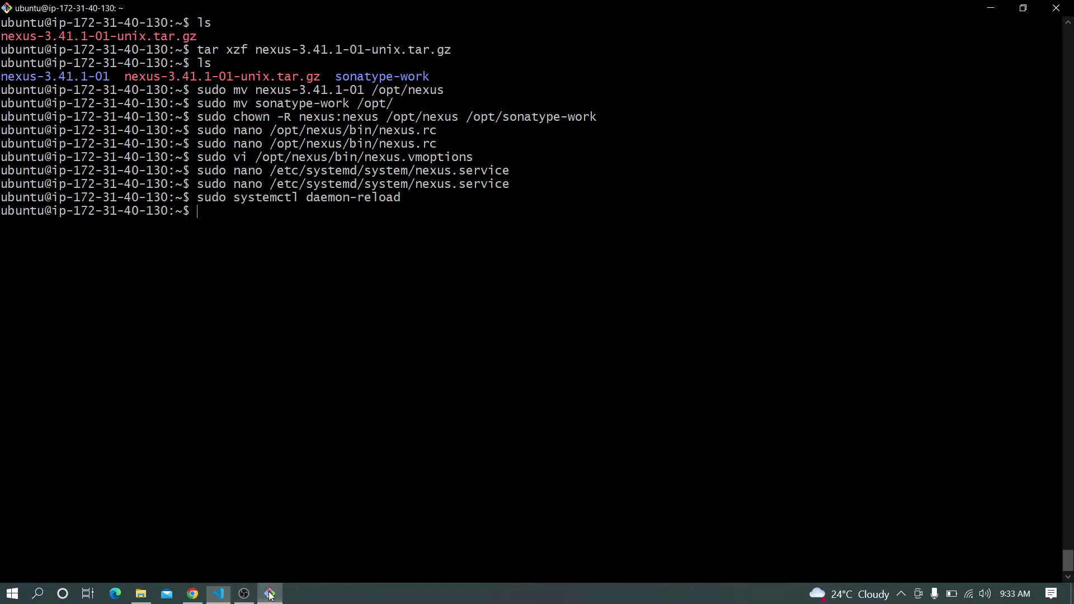
{"action": "right_click", "coordinate": [287, 365]}
{"action": "key", "text": "Return"}
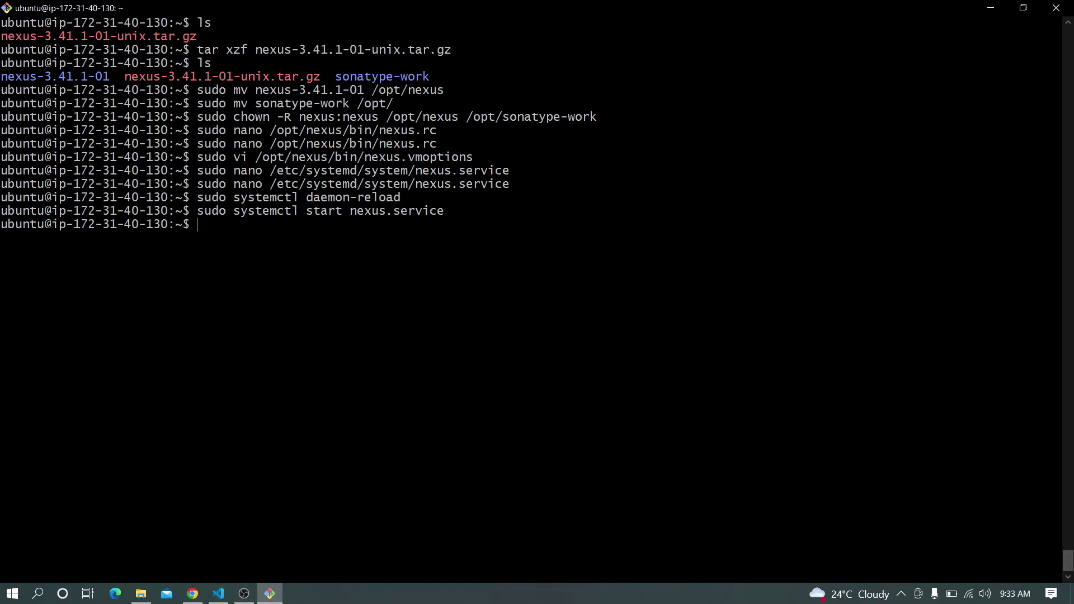
- Recall the systemctl start command, change start to enable, and run sudo systemctl enable nexus.service
{"action": "key", "text": "Up"}
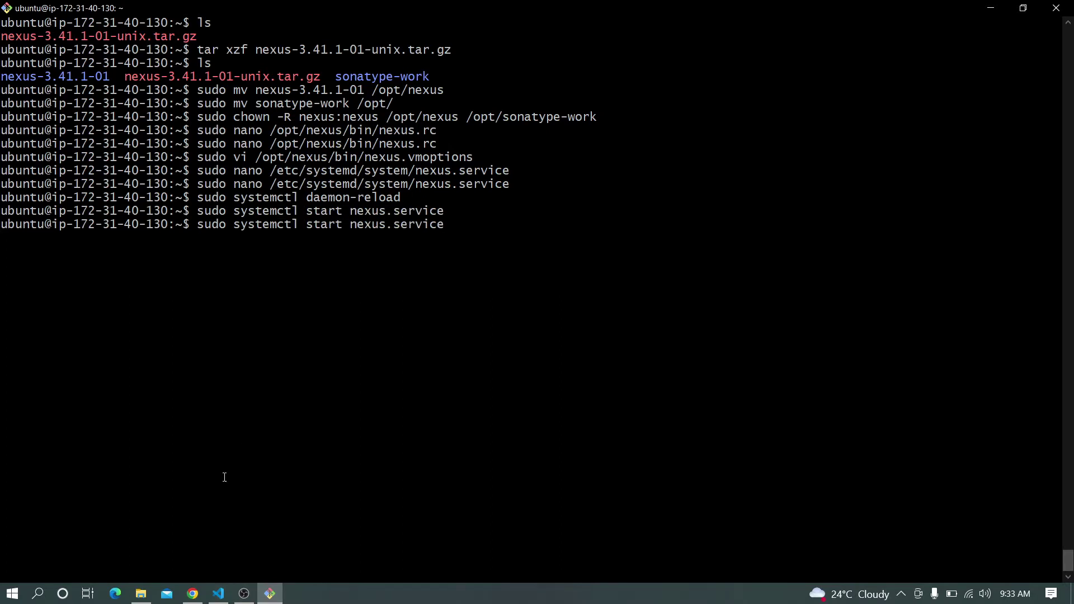
{"action": "left_click", "coordinate": [219, 593]}
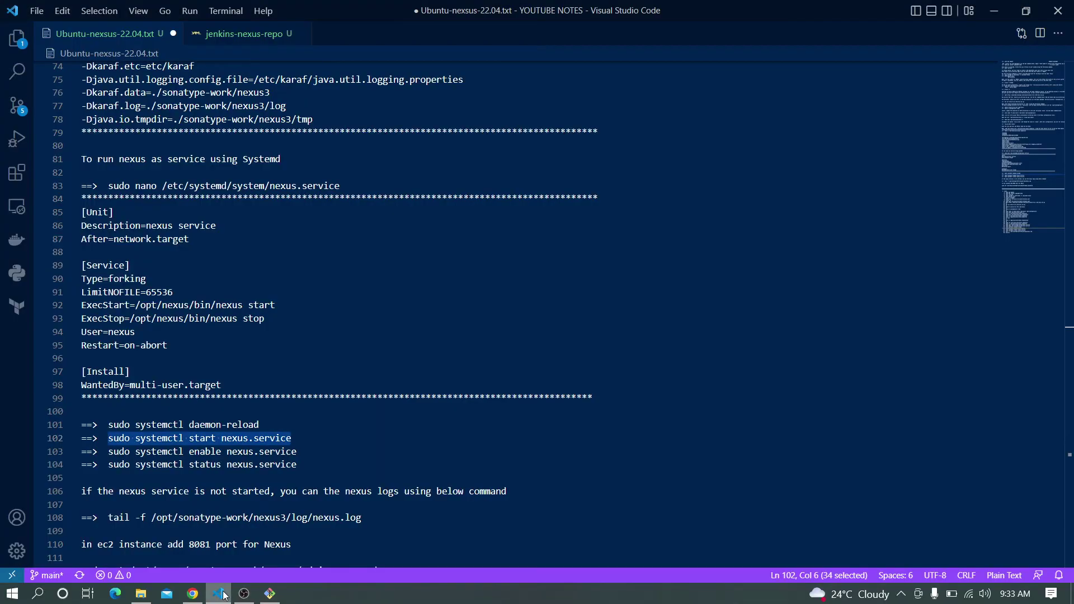
{"action": "left_click", "coordinate": [219, 594]}
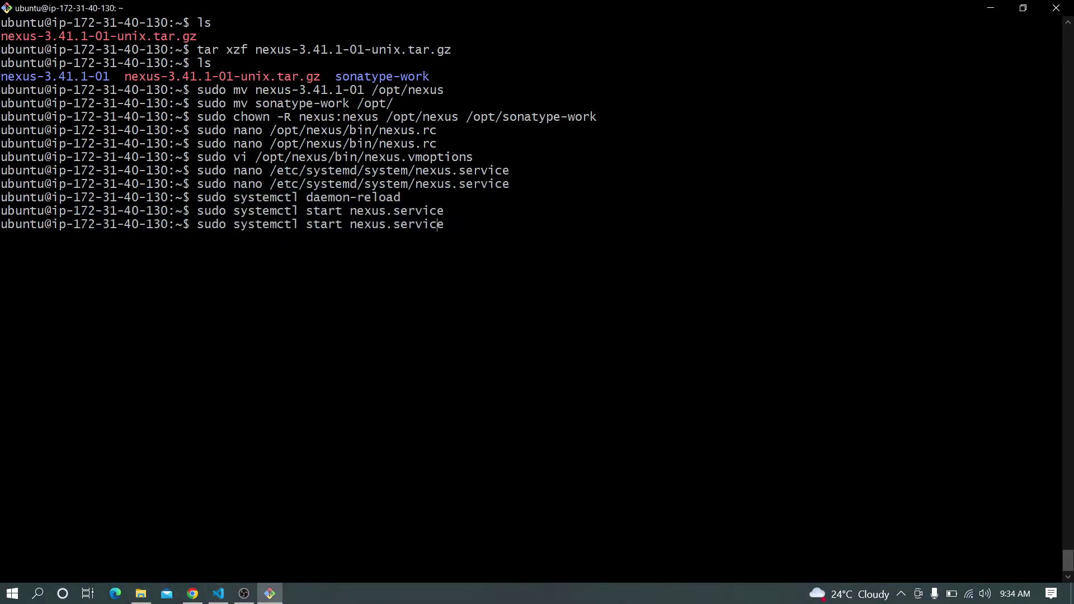
{"action": "key", "text": "BackSpace"}
{"action": "key", "text": "BackSpace"}
{"action": "key", "text": "BackSpace"}
{"action": "key", "text": "BackSpace"}
{"action": "key", "text": "BackSpace"}
{"action": "type", "text": "enable"}
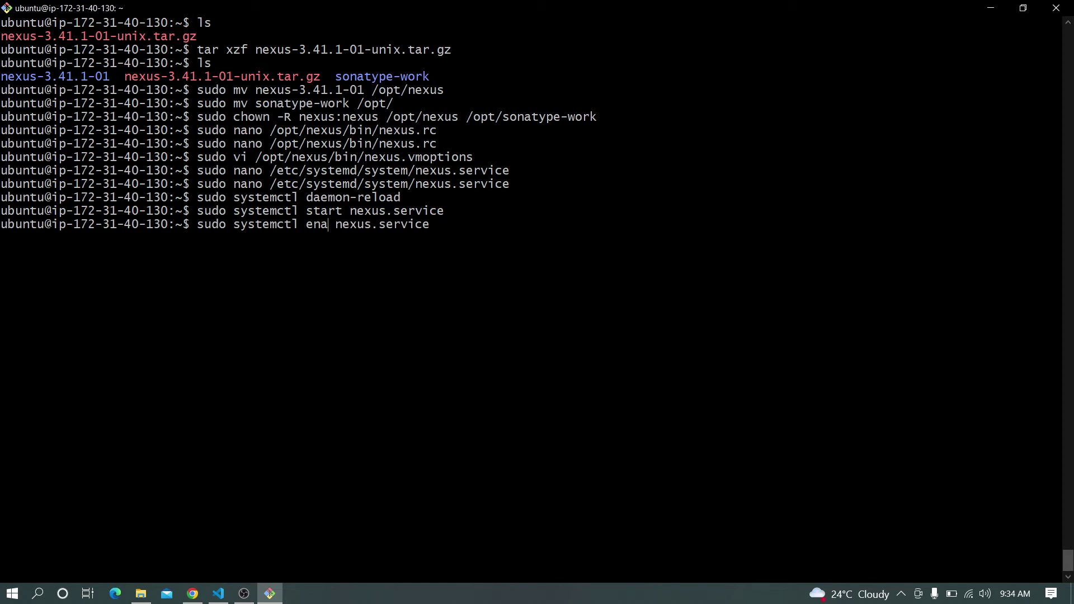
{"action": "key", "text": "Return"}
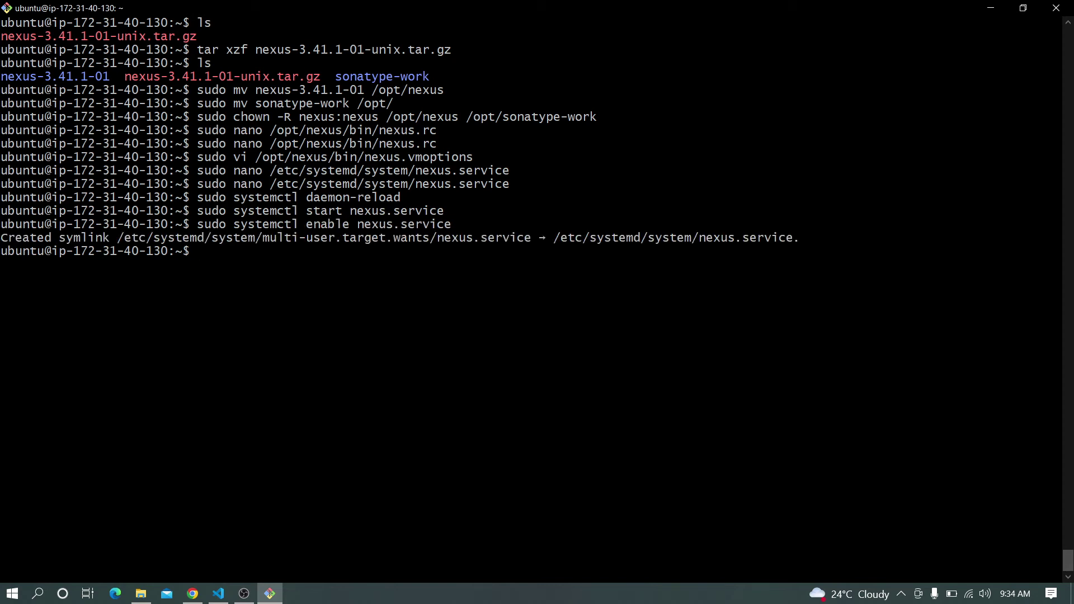
- Check the Nexus service with sudo systemctl status nexus.service, reusing the earlier start command, and quit the status output
{"action": "key", "text": "Up"}
{"action": "key", "text": "Up"}
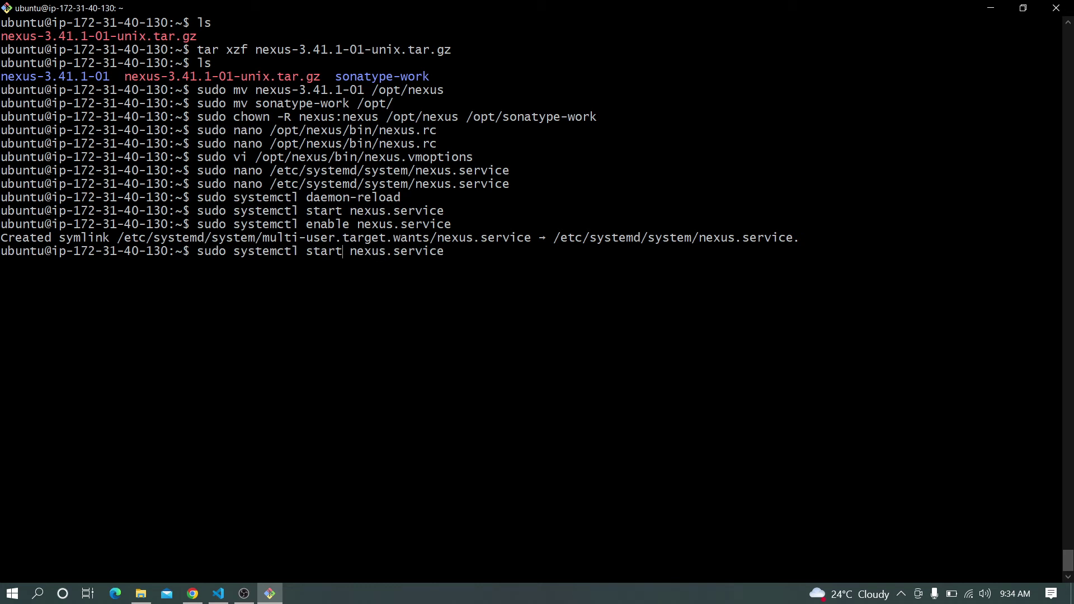
{"action": "key", "text": "BackSpace"}
{"action": "key", "text": "BackSpace"}
{"action": "key", "text": "BackSpace"}
{"action": "type", "text": "atus"}
{"action": "key", "text": "Return"}
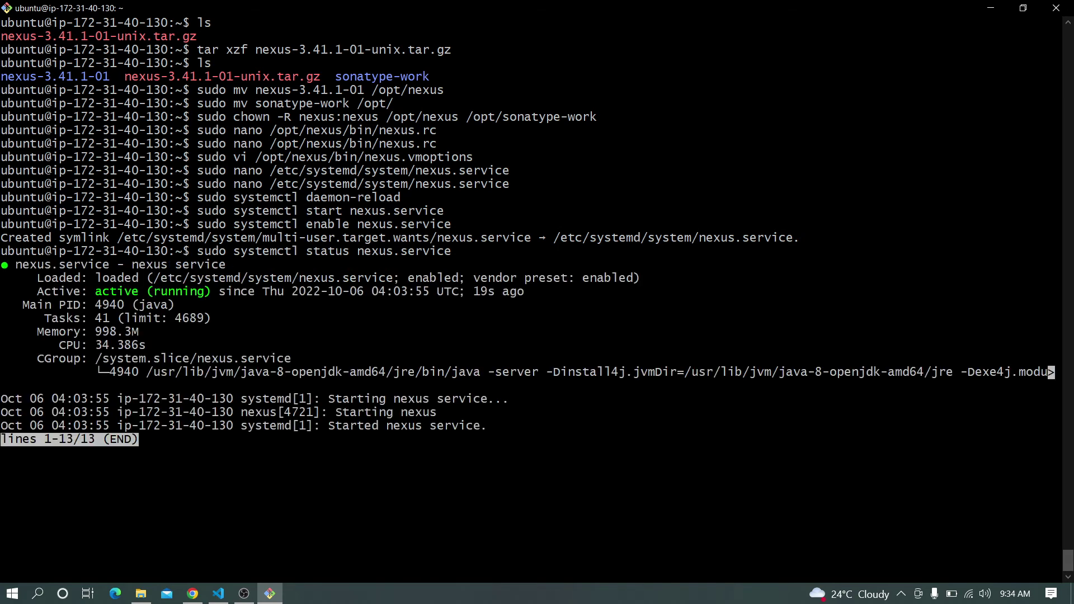
{"action": "key", "text": "q"}
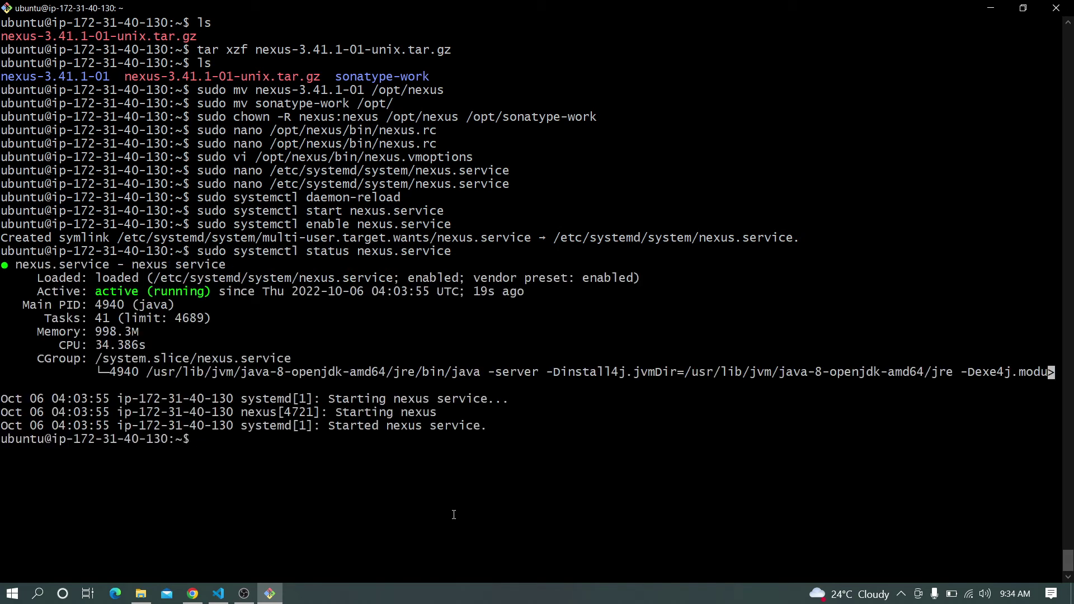
- Check the port 8081 note in Visual Studio Code, and copy the Nexus instance's public IPv4 address from the EC2 console in Chrome
{"action": "left_click", "coordinate": [217, 596]}
{"action": "scroll", "coordinate": [210, 497], "scroll_direction": "down", "scroll_amount": 3}
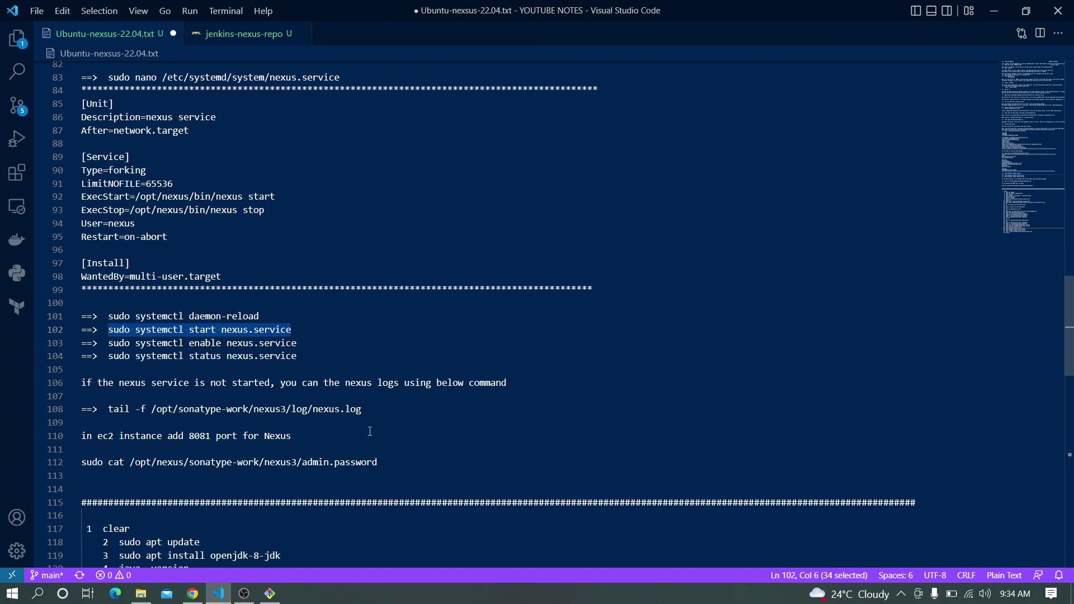
{"action": "scroll", "coordinate": [235, 416], "scroll_direction": "down", "scroll_amount": 1}
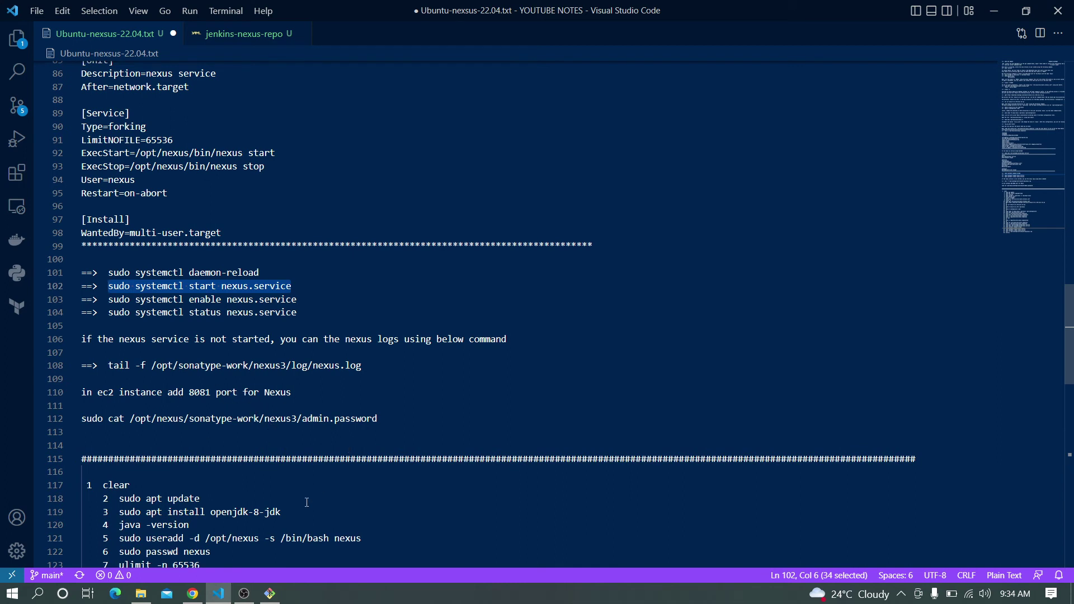
{"action": "left_click", "coordinate": [192, 594]}
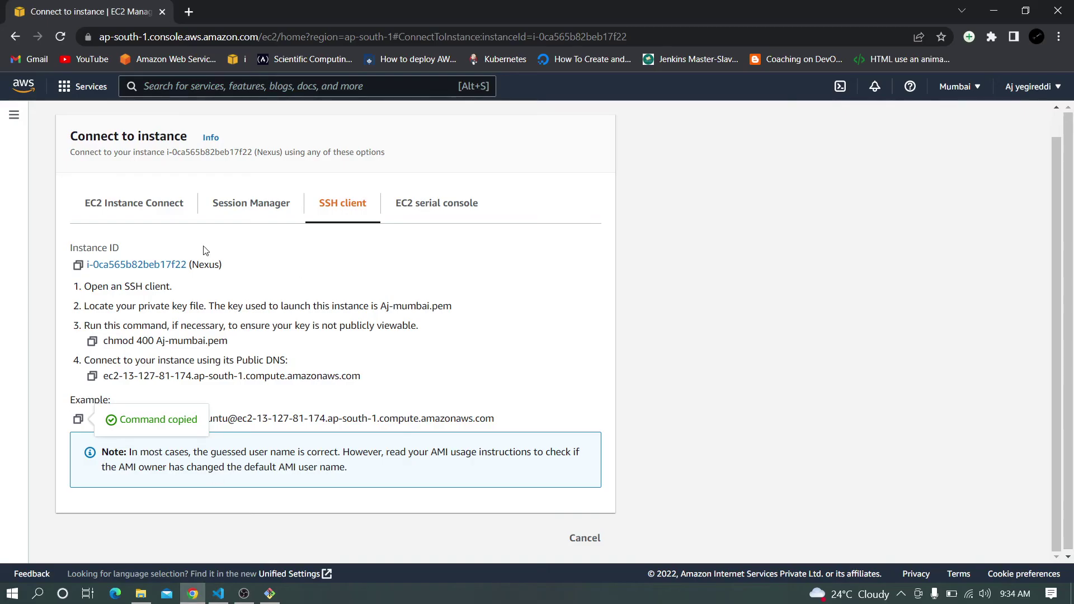
{"action": "scroll", "coordinate": [135, 190], "scroll_direction": "up", "scroll_amount": 1}
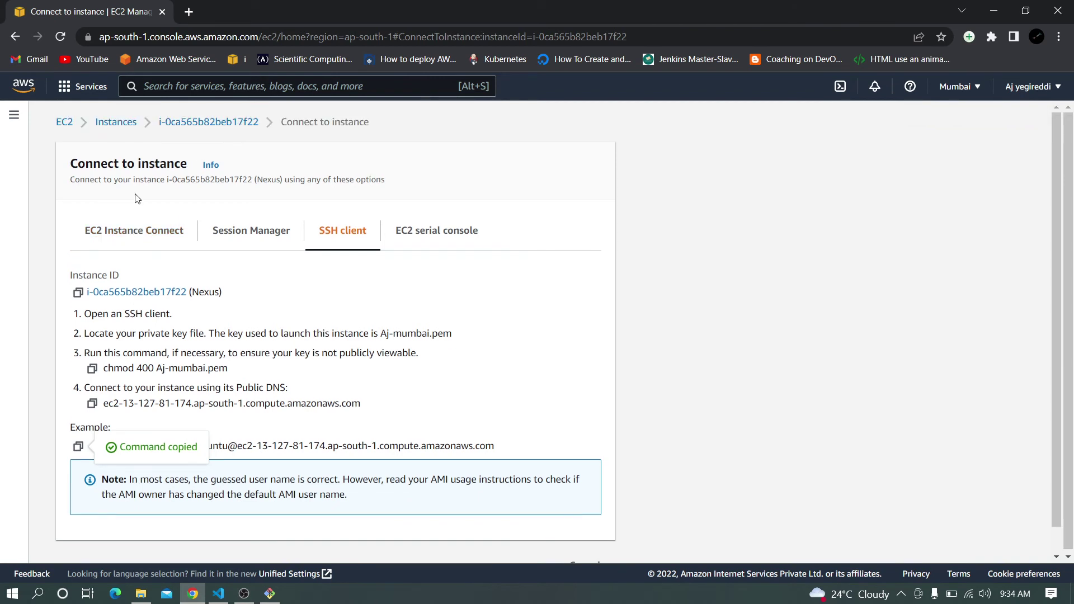
{"action": "left_click", "coordinate": [112, 124]}
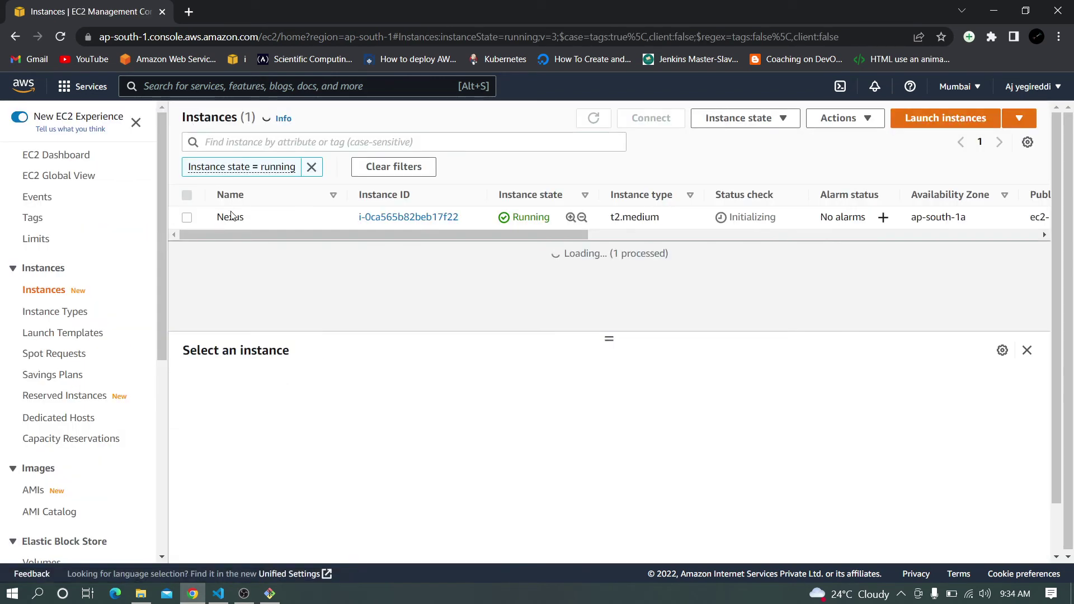
{"action": "left_click", "coordinate": [186, 219]}
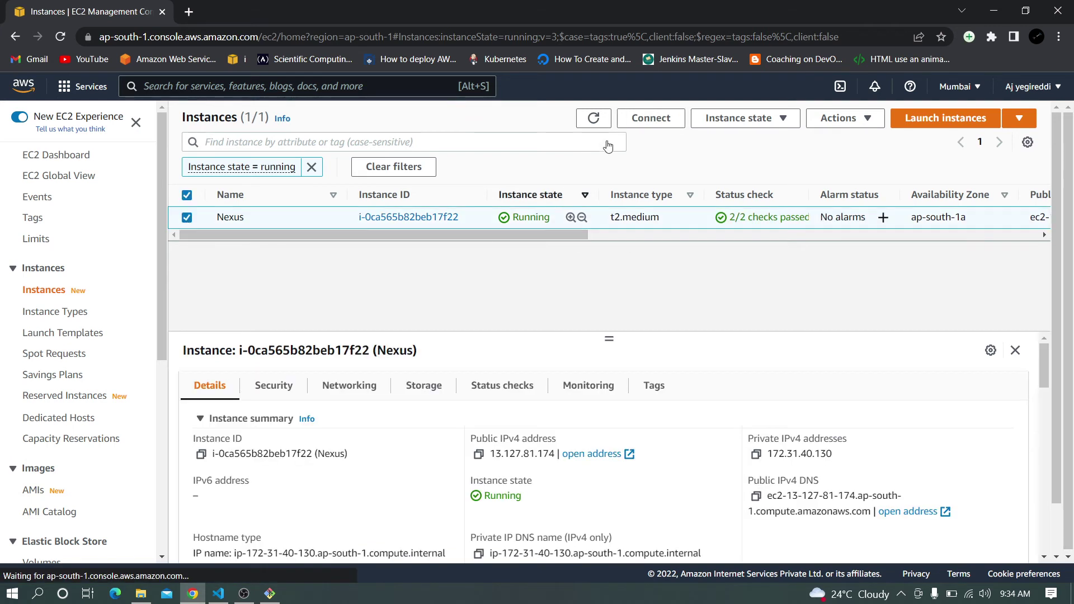
{"action": "left_click", "coordinate": [479, 454]}
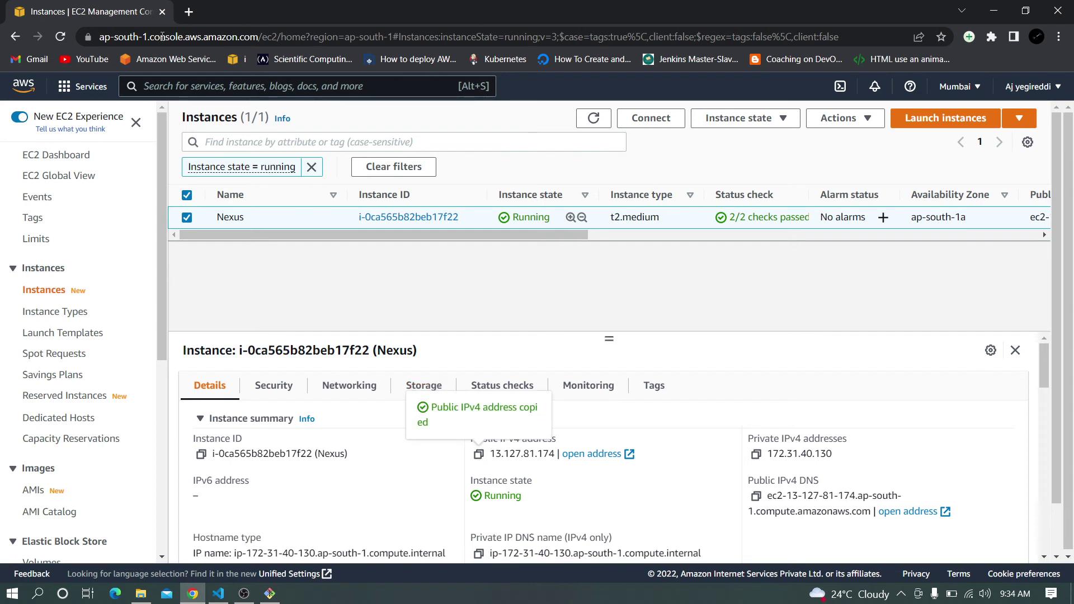
- Open 13.127.81.174:8081 in a new browser tab, using the copied address
{"action": "left_click", "coordinate": [194, 15]}
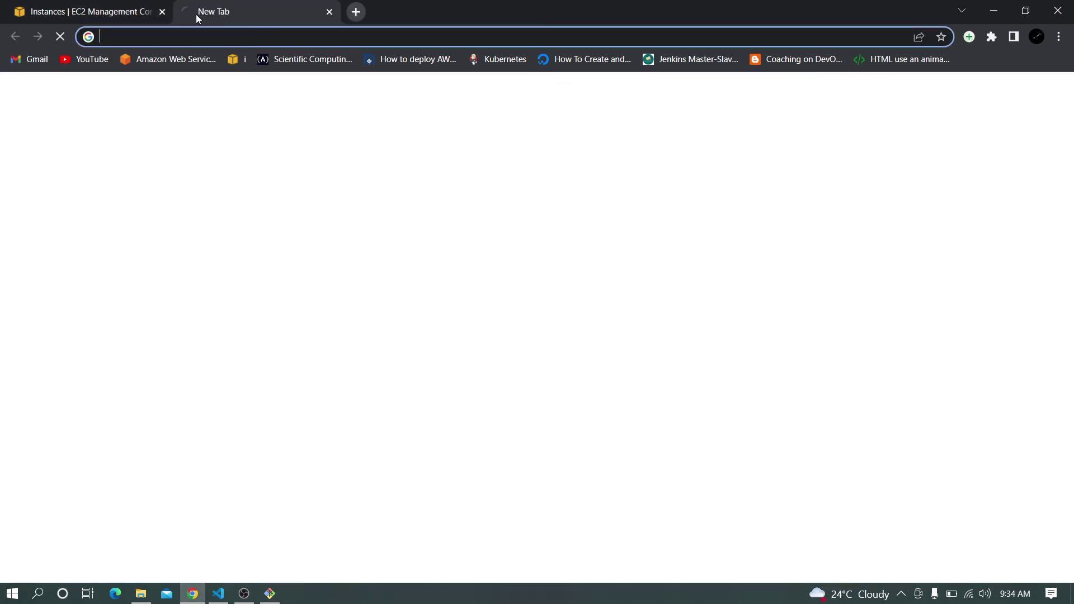
{"action": "left_click", "coordinate": [224, 38]}
{"action": "key", "text": "ctrl+v"}
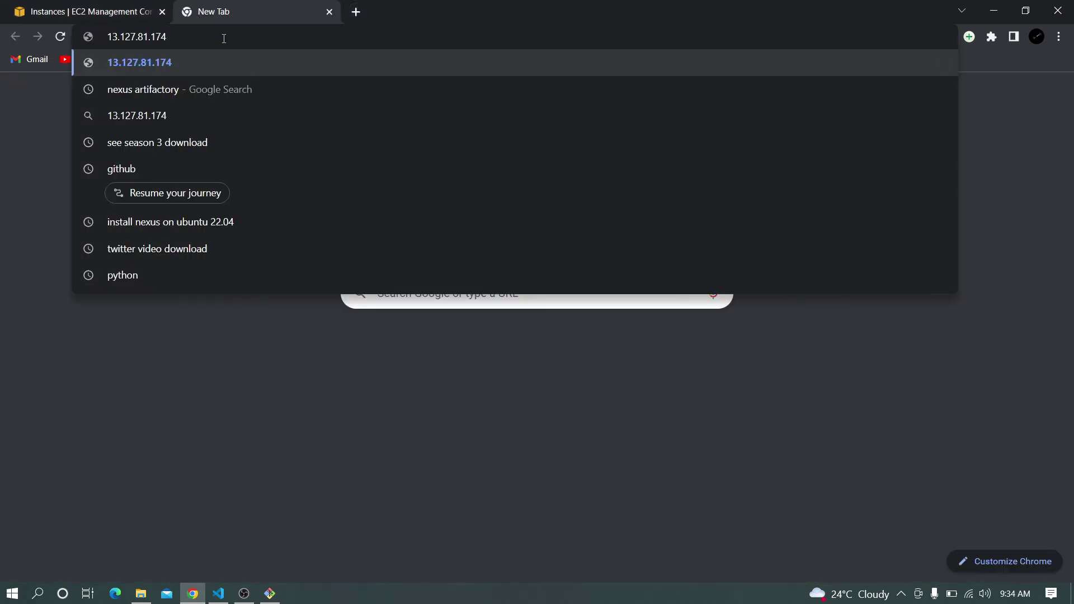
{"action": "type", "text": ":"}
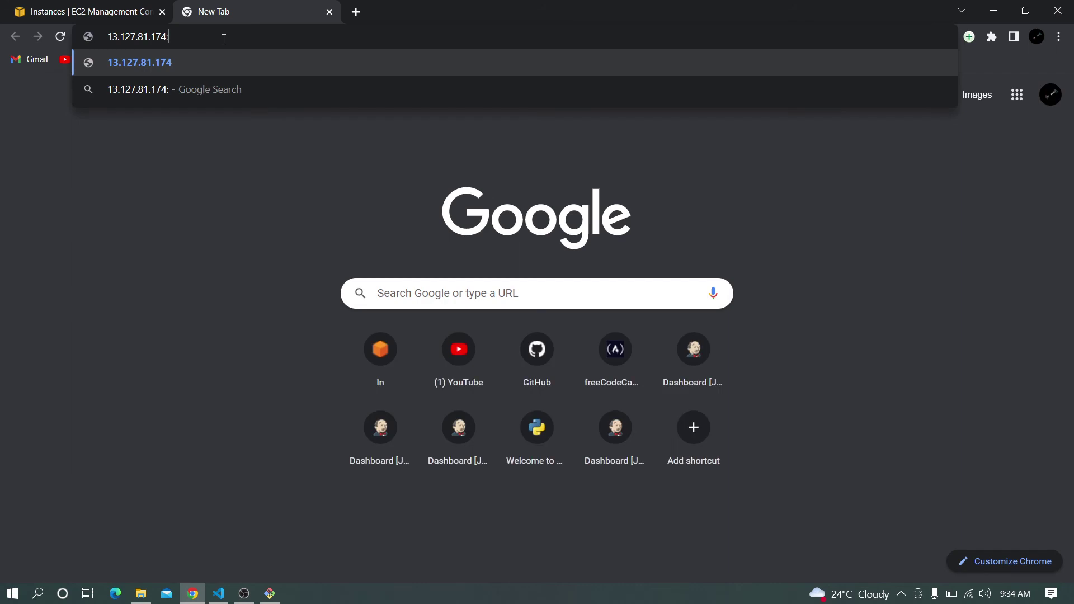
{"action": "type", "text": "8081"}
{"action": "key", "text": "Return"}
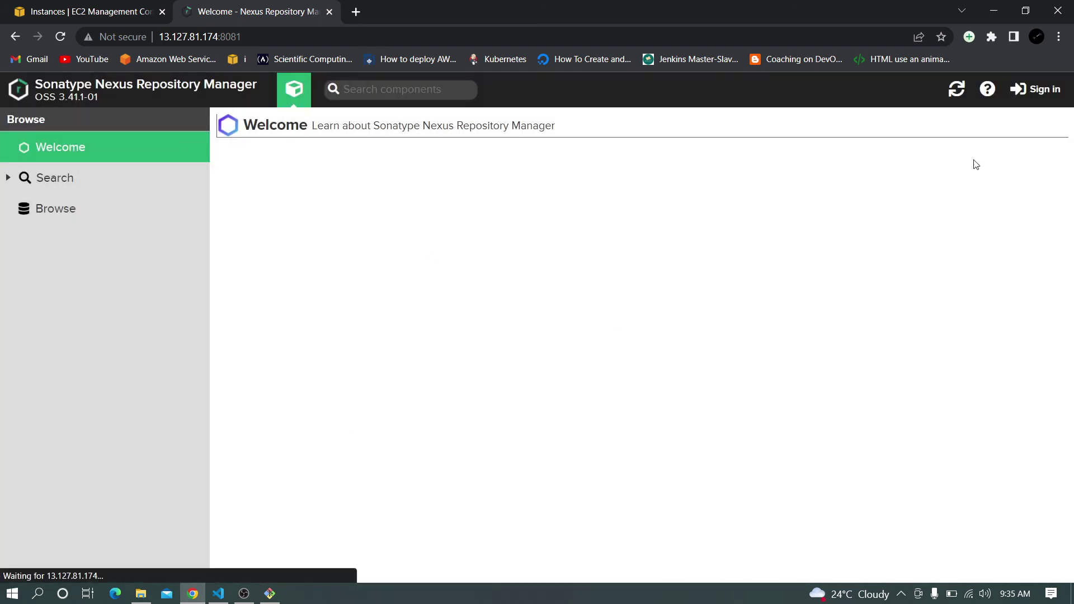
- Open the Nexus sign-in form, enter the username admin, and highlight the stated location of the admin password file
{"action": "left_click", "coordinate": [1029, 98]}
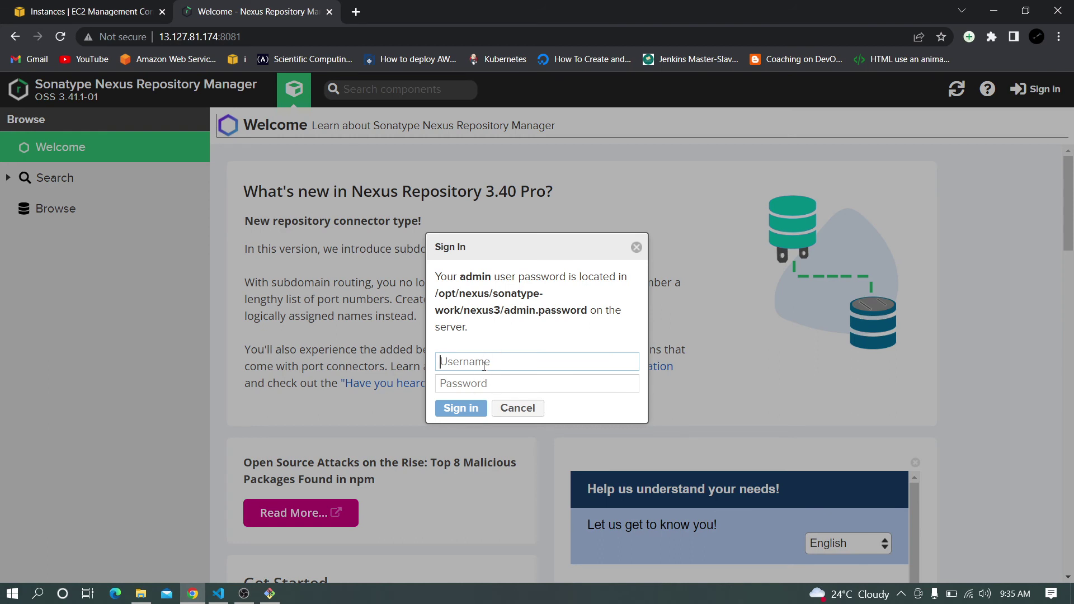
{"action": "type", "text": "admin"}
{"action": "left_click_drag", "start_coordinate": [435, 279], "coordinate": [583, 314]}
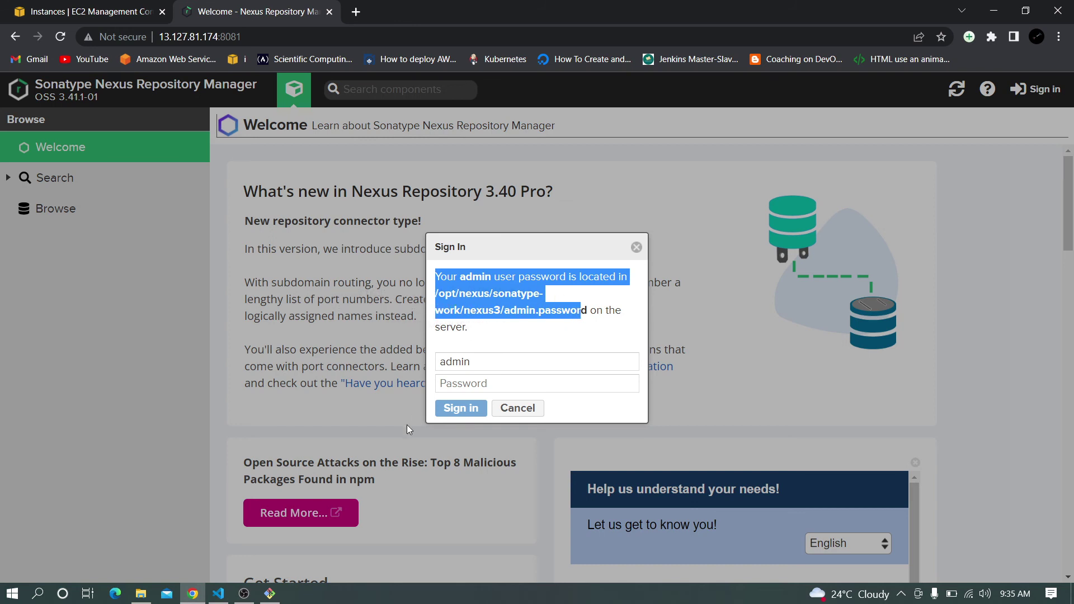
- Copy sudo cat /opt/nexus/sonatype-work/nexus3/admin.password from the Visual Studio Code notes and run it in Git Bash
{"action": "left_click", "coordinate": [269, 593]}
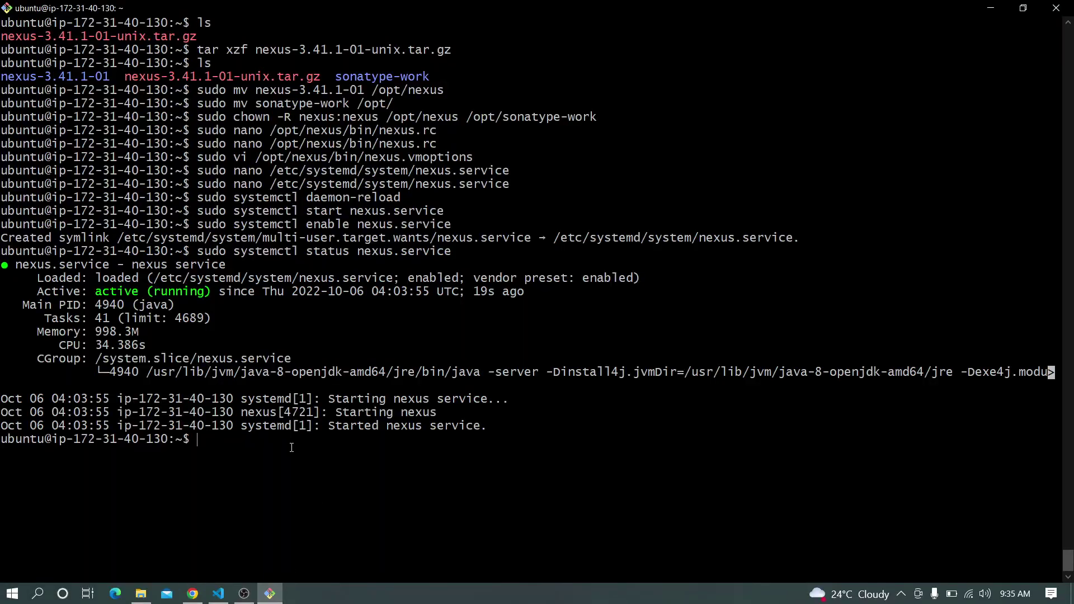
{"action": "left_click", "coordinate": [218, 594]}
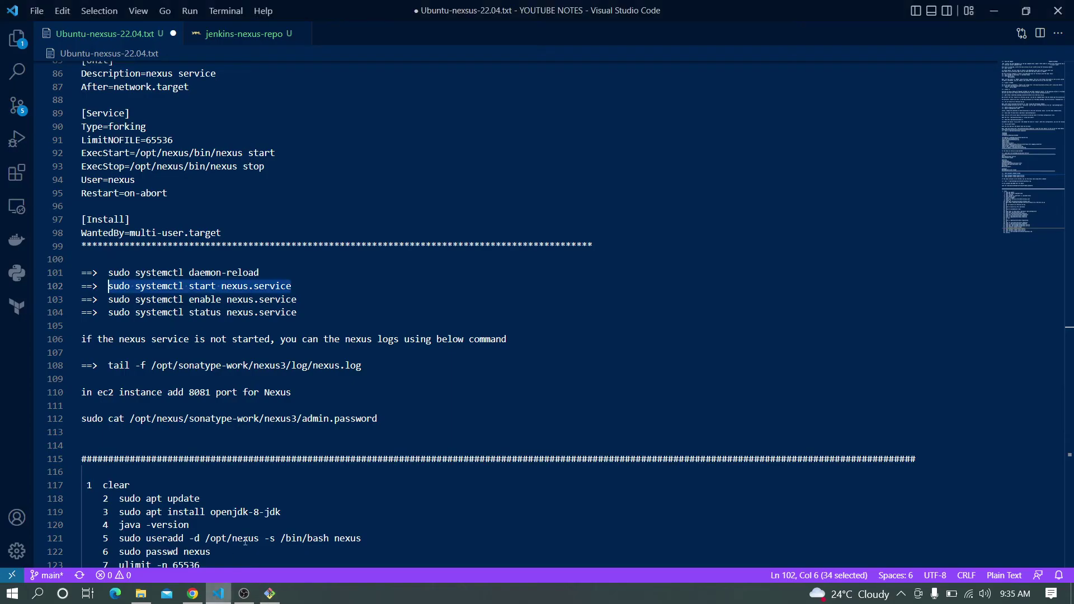
{"action": "left_click_drag", "start_coordinate": [82, 423], "coordinate": [379, 422]}
{"action": "key", "text": "ctrl+c"}
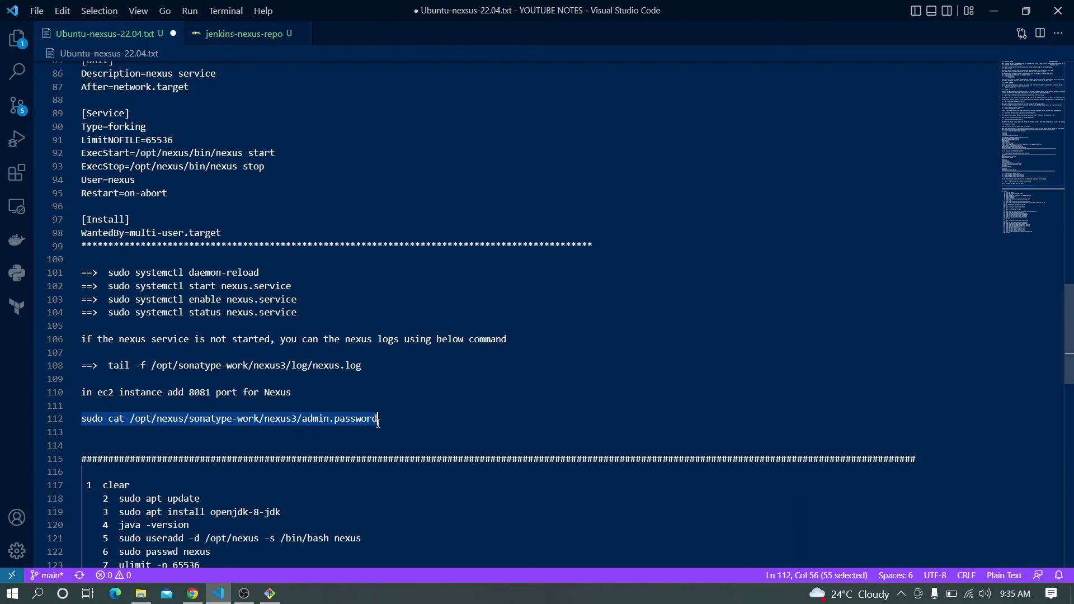
{"action": "key", "text": "alt+Tab"}
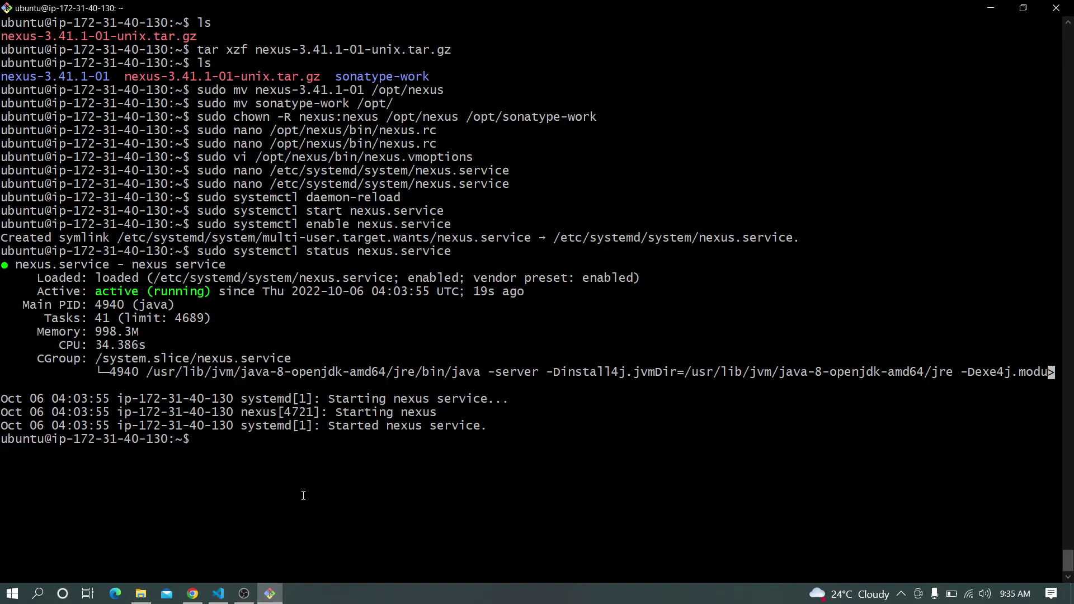
{"action": "right_click", "coordinate": [303, 494]}
{"action": "key", "text": "Return"}
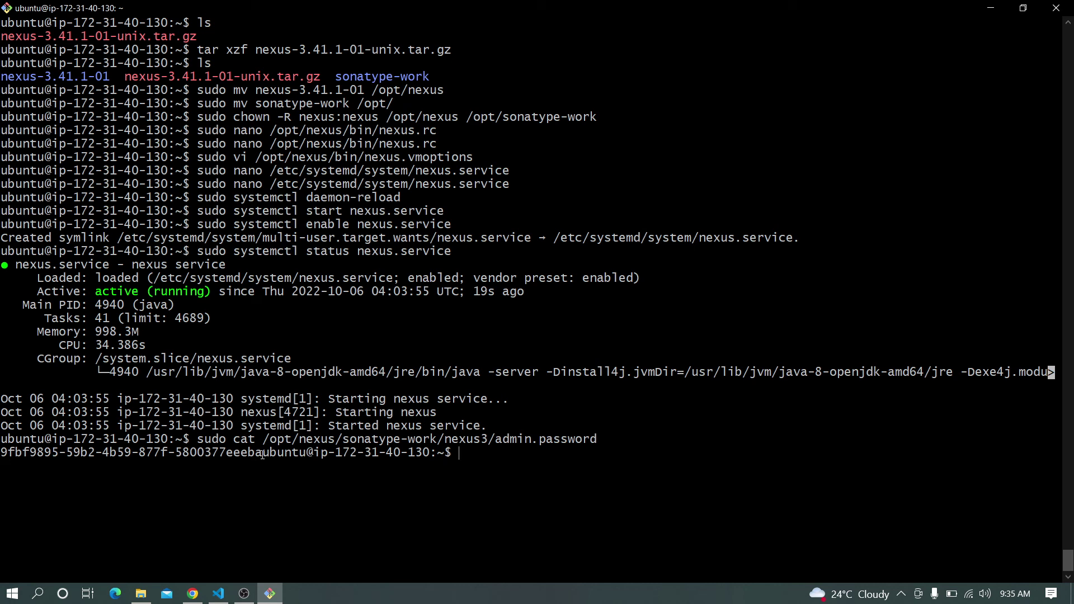
- Copy the initial admin password from the terminal, sign in to Nexus in Chrome with it, and decline saving the password
{"action": "left_click_drag", "start_coordinate": [262, 454], "coordinate": [1, 454]}
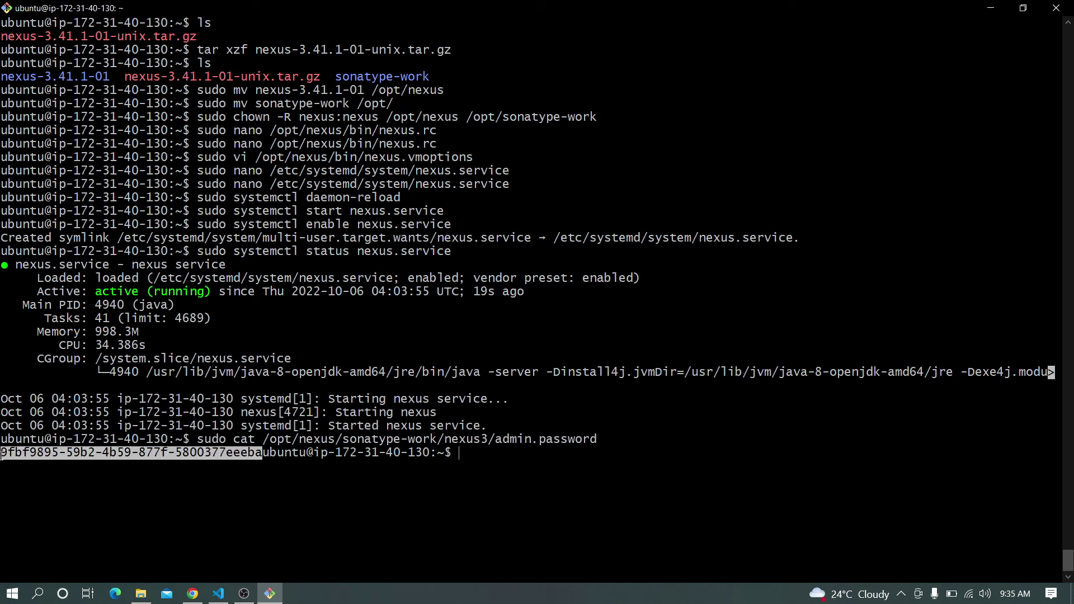
{"action": "key", "text": "ctrl+c"}
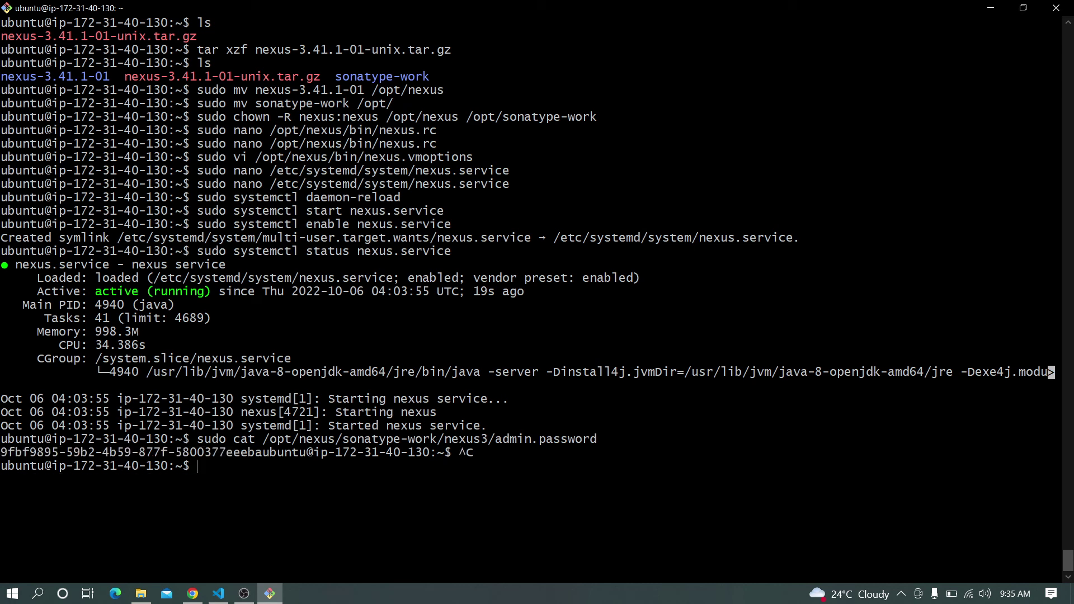
{"action": "mouse_move", "coordinate": [243, 599]}
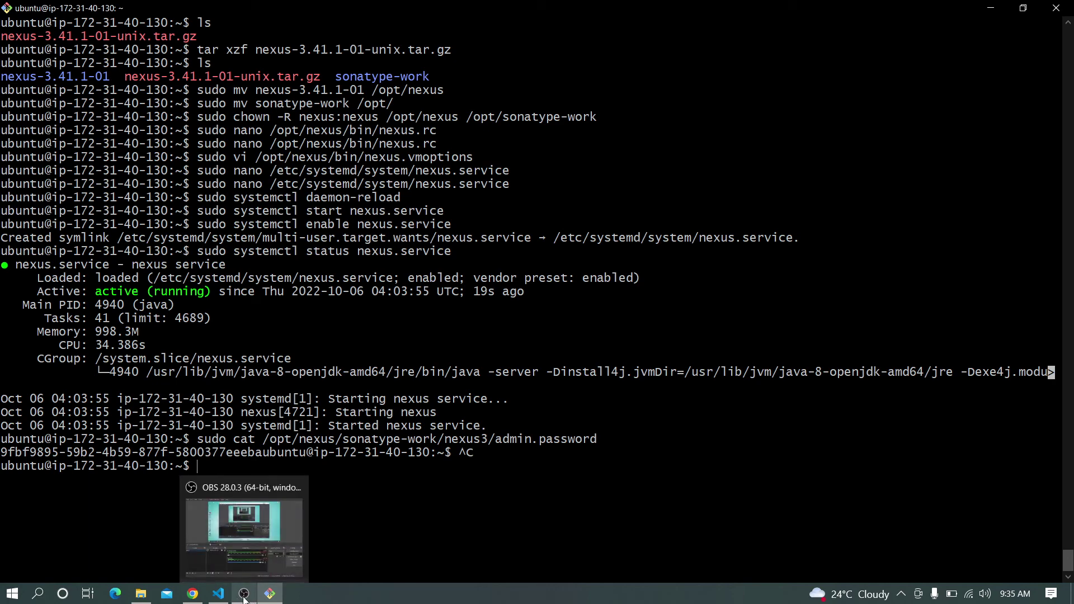
{"action": "mouse_move", "coordinate": [192, 596]}
{"action": "left_click", "coordinate": [221, 570]}
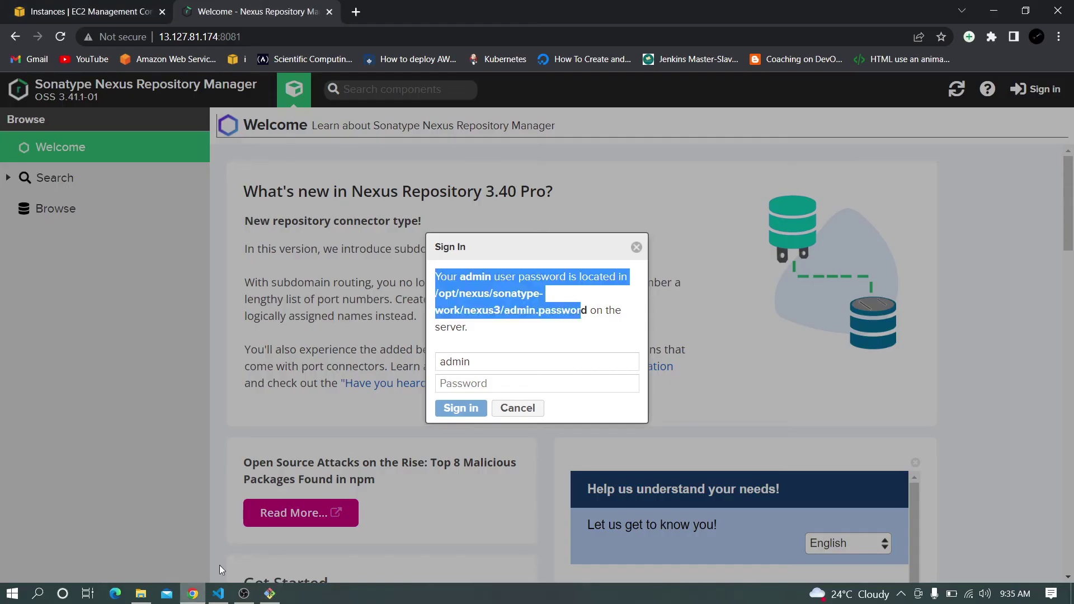
{"action": "left_click", "coordinate": [491, 385]}
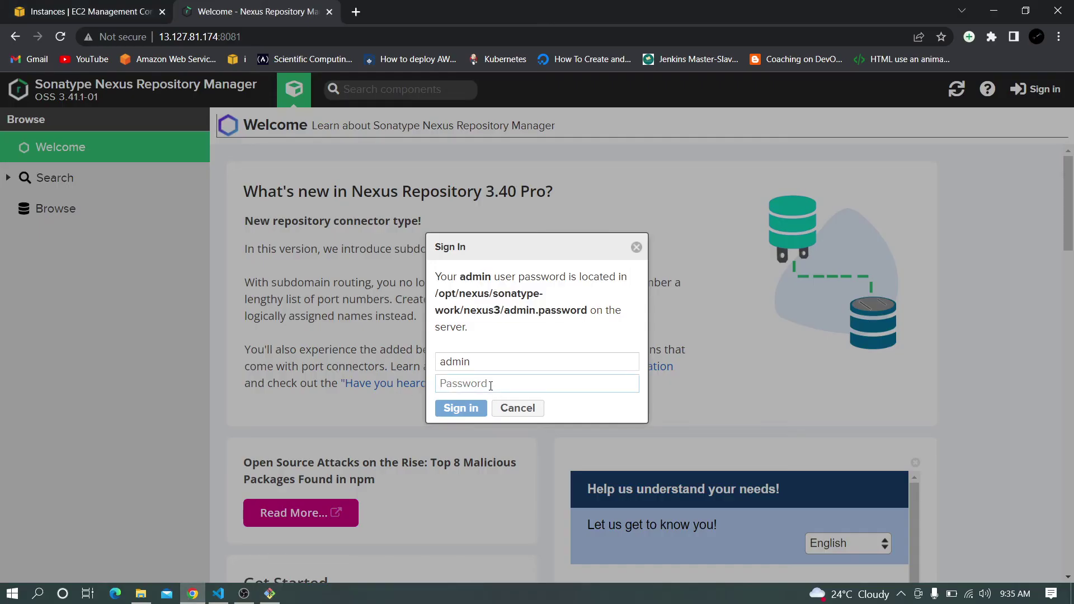
{"action": "key", "text": "ctrl+v"}
{"action": "key", "text": "Return"}
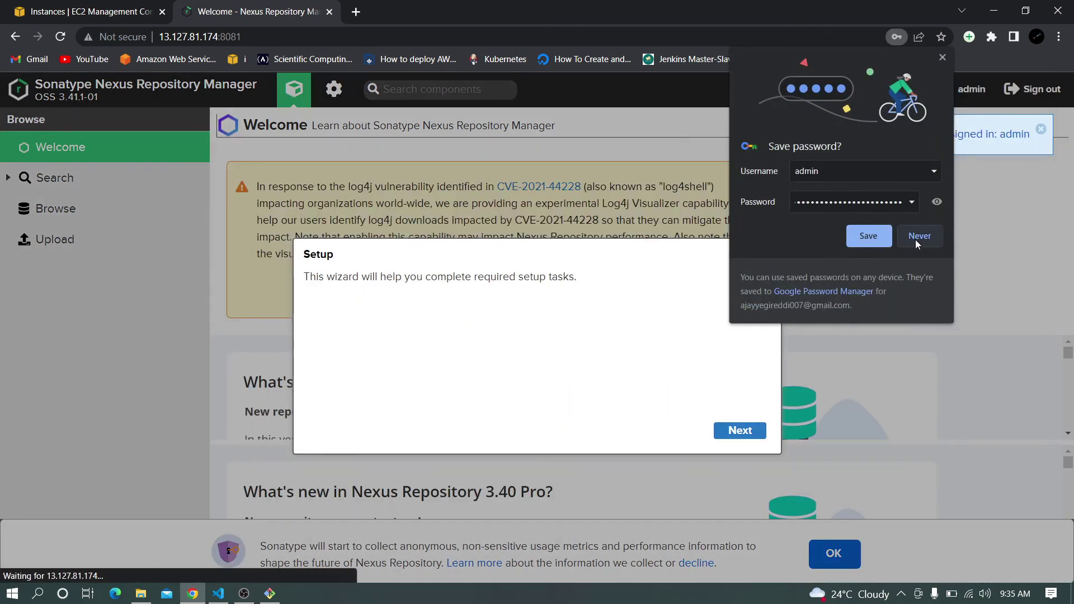
{"action": "left_click", "coordinate": [915, 239]}
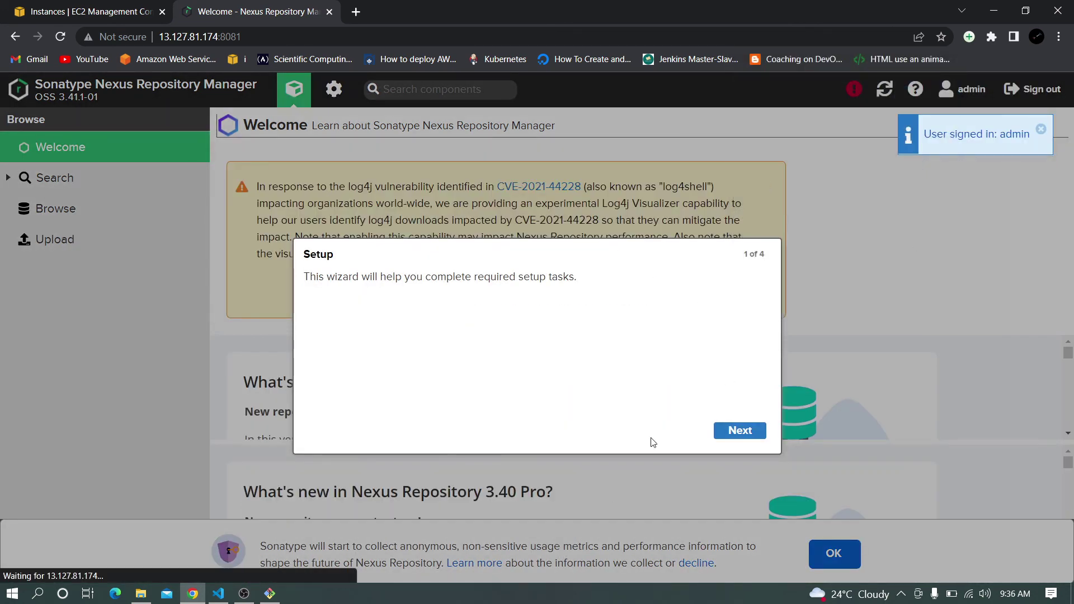
- Start the Nexus setup wizard, enter and confirm a new password for the admin user, and continue
{"action": "left_click", "coordinate": [738, 430]}
{"action": "left_click", "coordinate": [431, 297]}
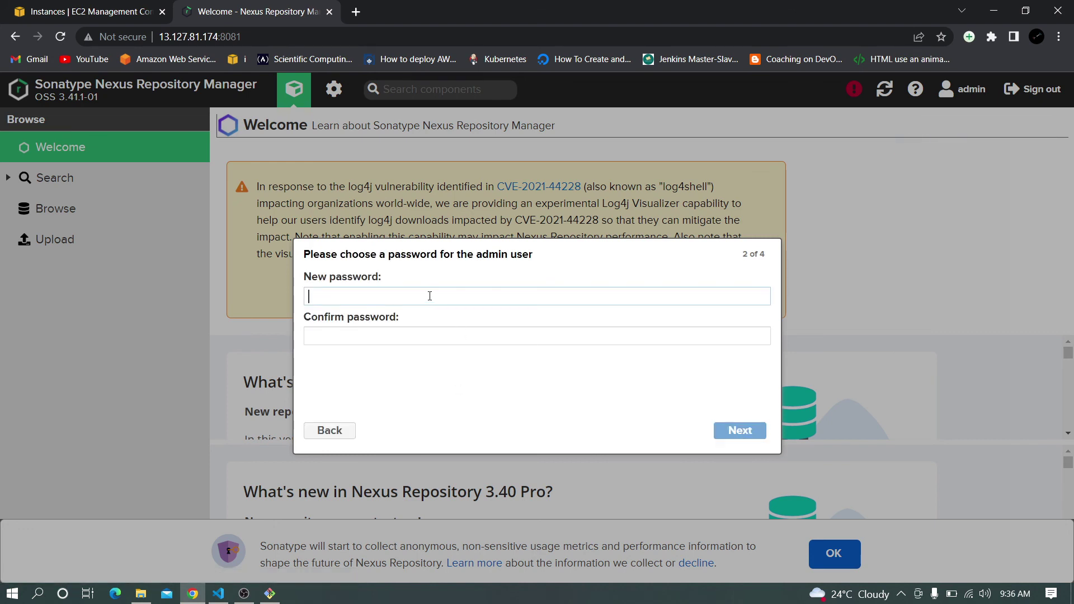
{"action": "type", "text": "••••"}
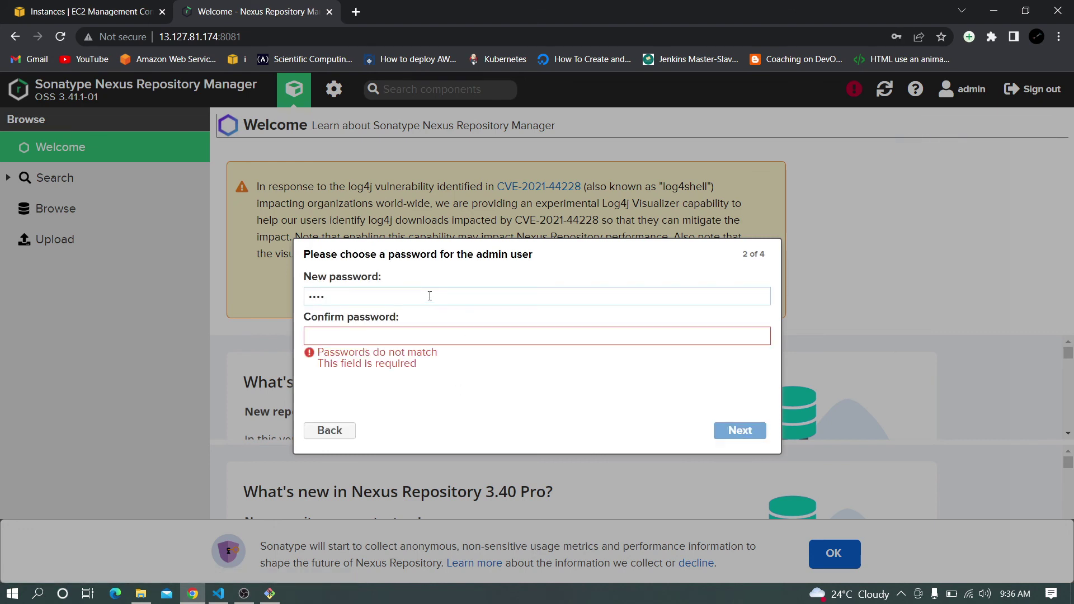
{"action": "type", "text": "••••"}
{"action": "key", "text": "Tab"}
{"action": "type", "text": "••••"}
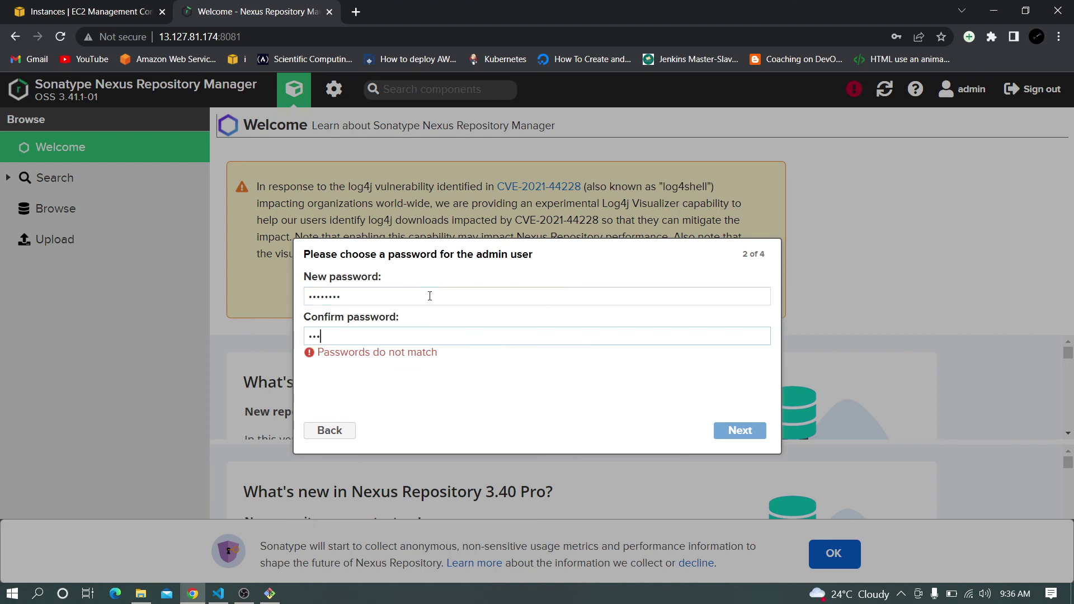
{"action": "type", "text": "••••"}
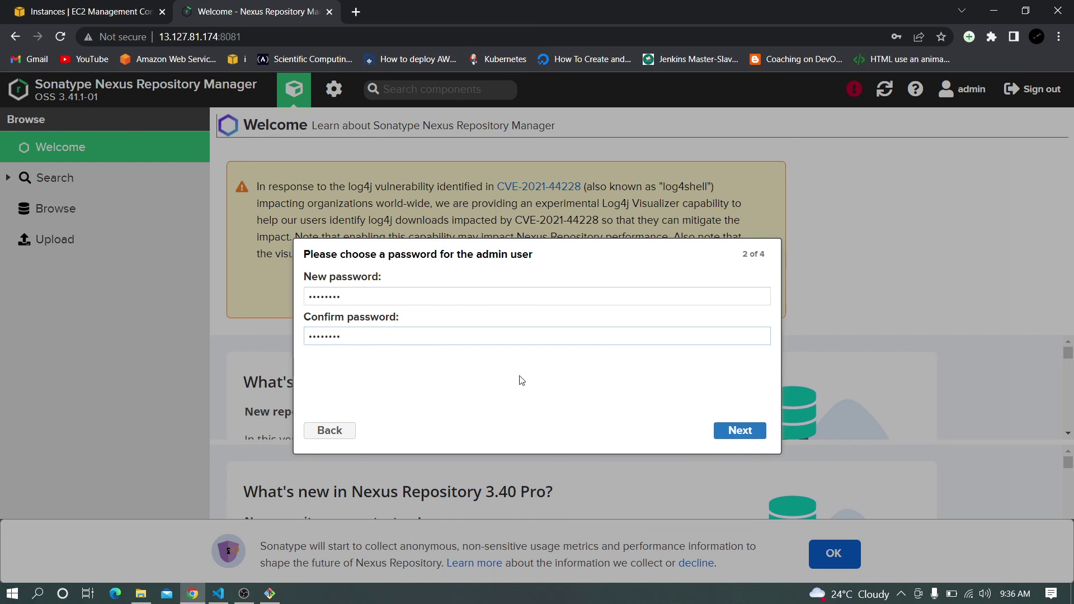
{"action": "left_click", "coordinate": [734, 430]}
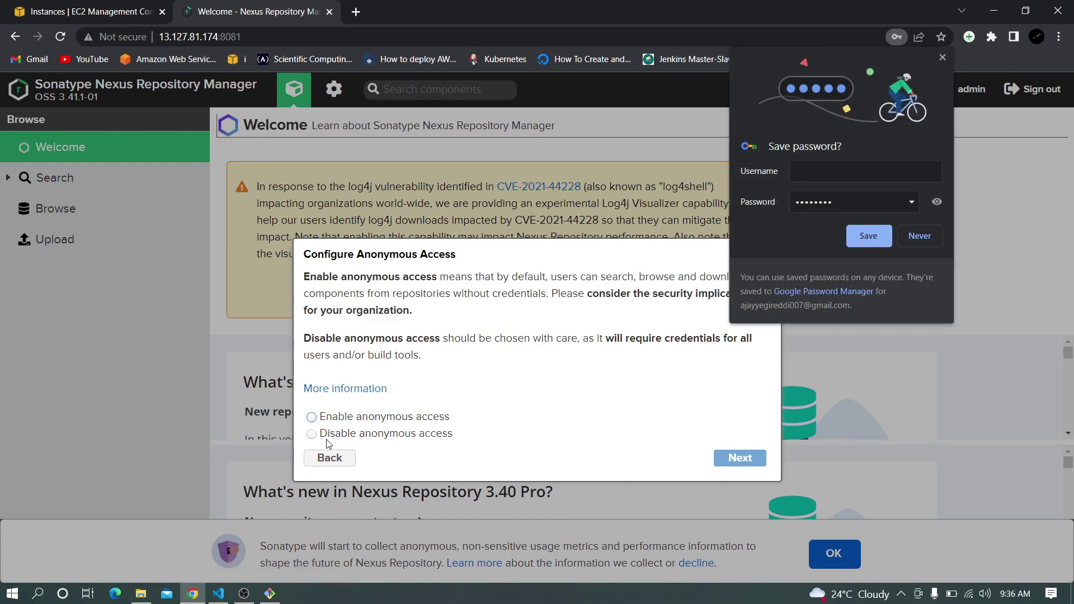
- Enable anonymous access, finish the setup wizard, and decline saving the password in the browser
{"action": "left_click", "coordinate": [311, 418]}
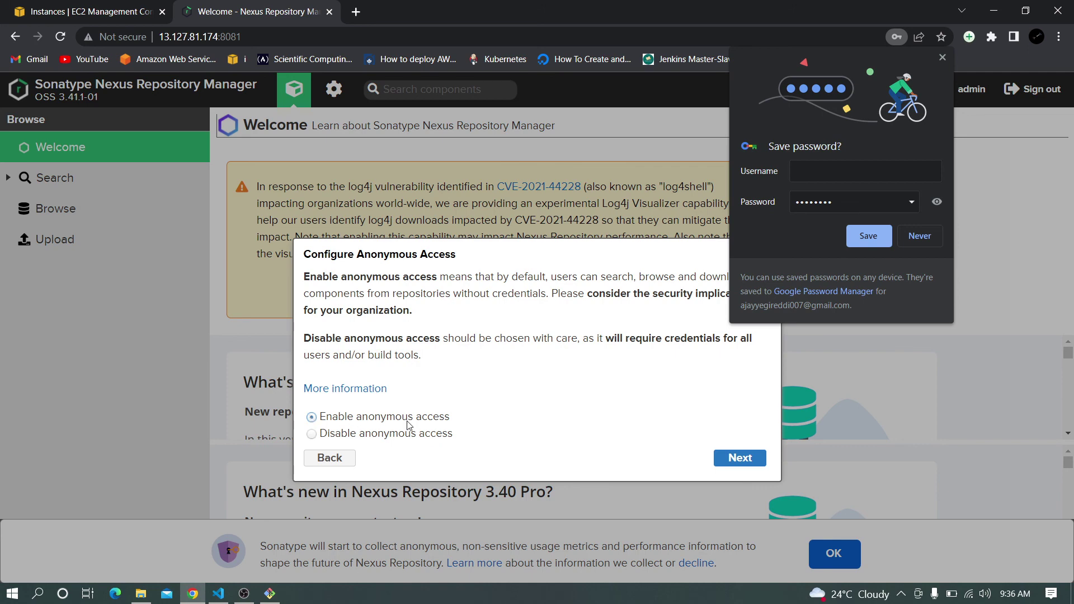
{"action": "left_click", "coordinate": [760, 463]}
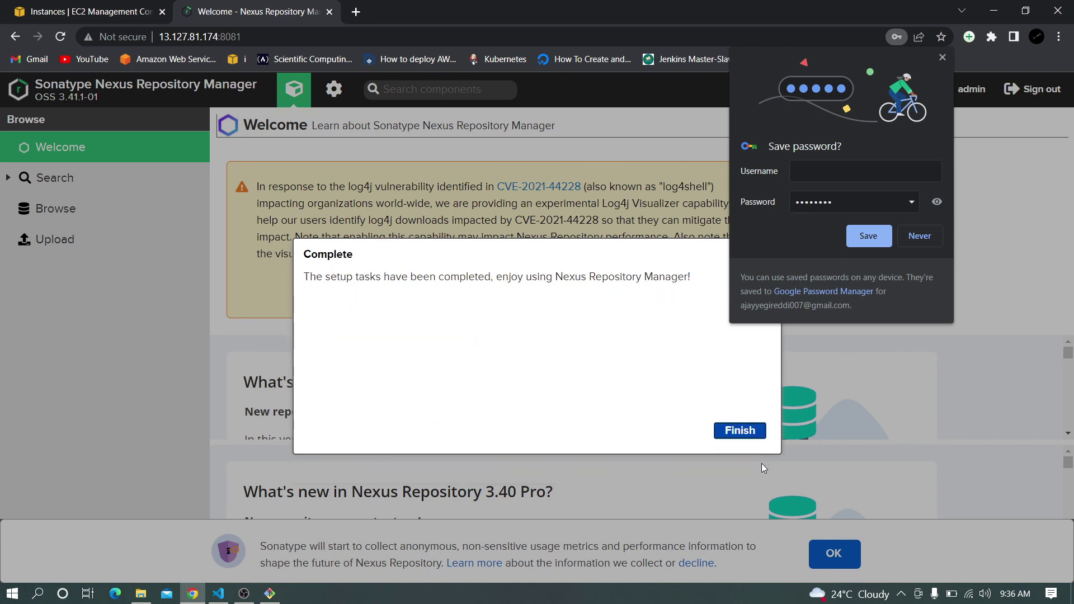
{"action": "left_click", "coordinate": [744, 429]}
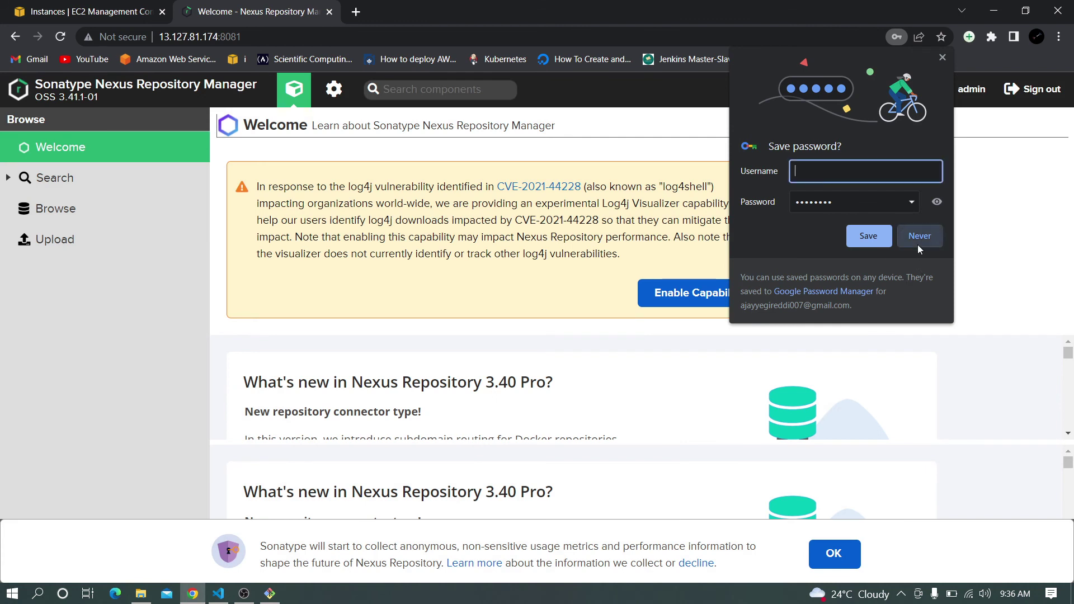
{"action": "left_click", "coordinate": [917, 246]}
- Open the Nexus administration area and view the list of repositories
{"action": "scroll", "coordinate": [370, 372], "scroll_direction": "down", "scroll_amount": 2}
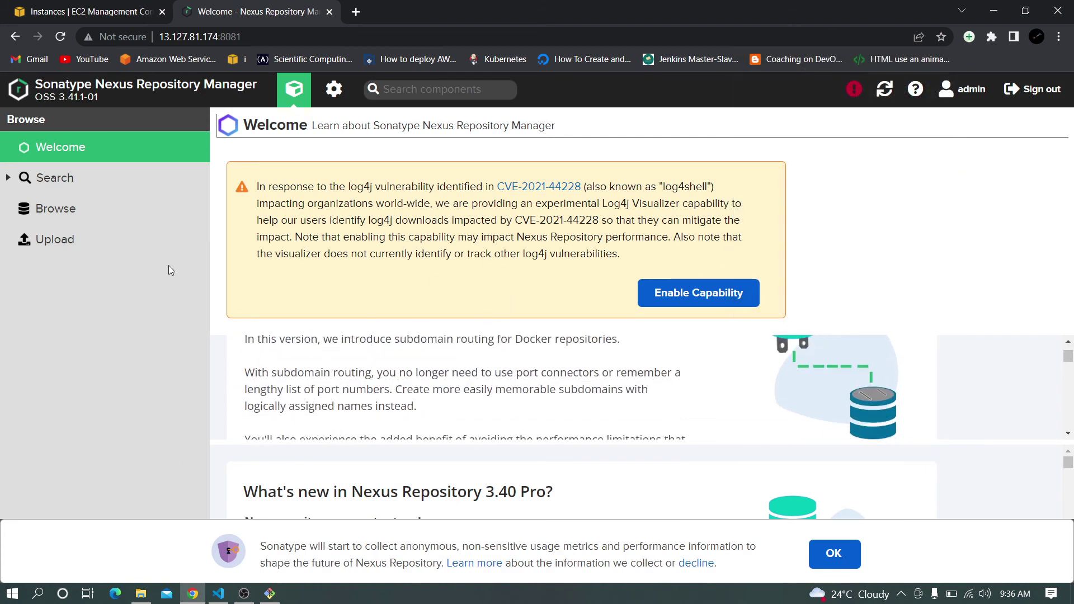
{"action": "left_click", "coordinate": [334, 90]}
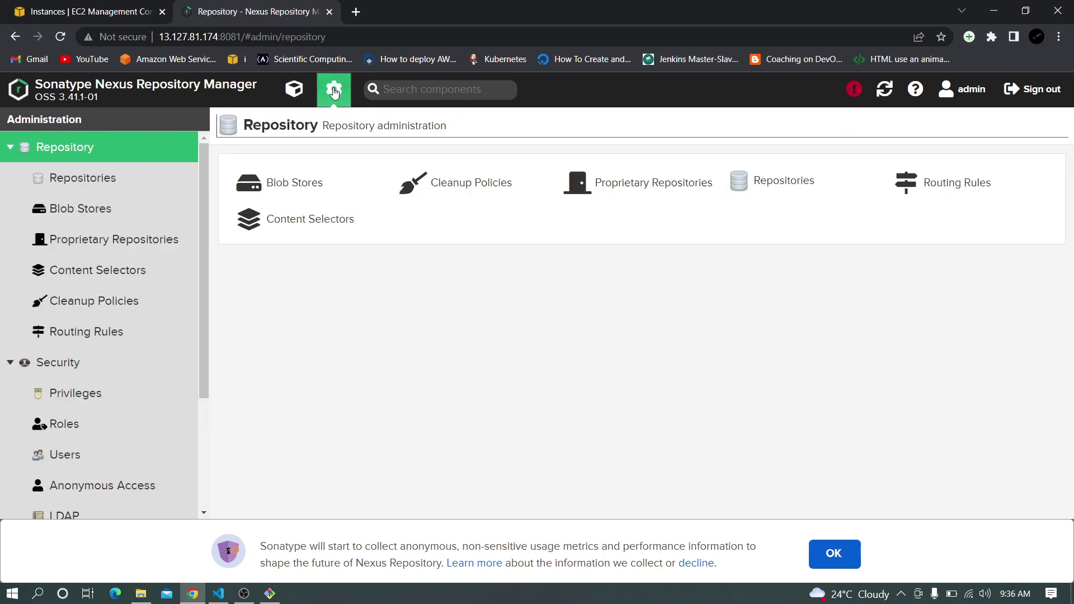
{"action": "left_click", "coordinate": [112, 180]}
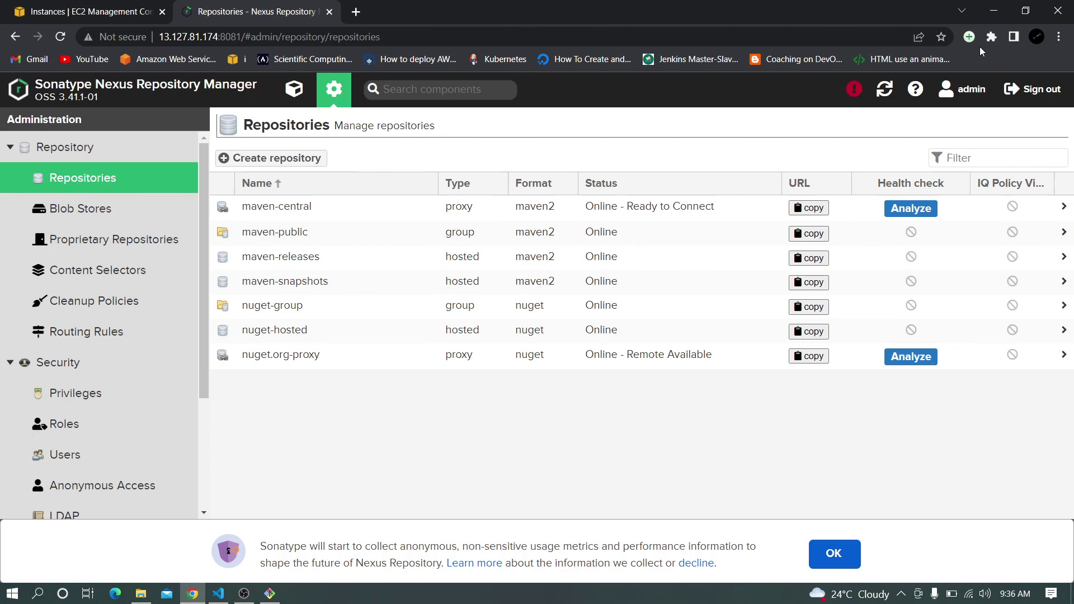
{"action": "left_click", "coordinate": [995, 11]}
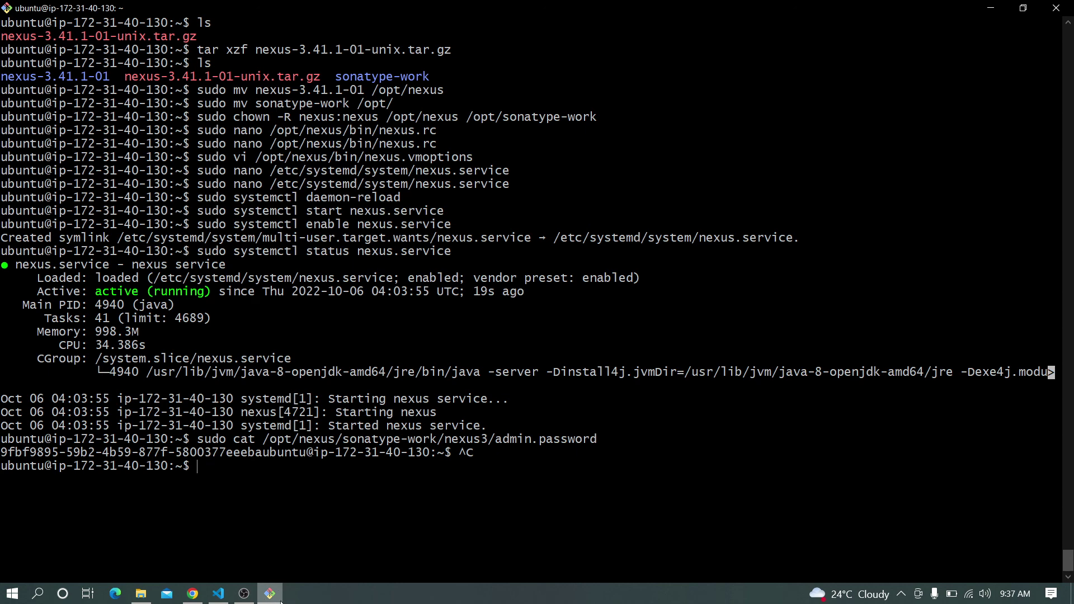
{"action": "left_click", "coordinate": [245, 526]}
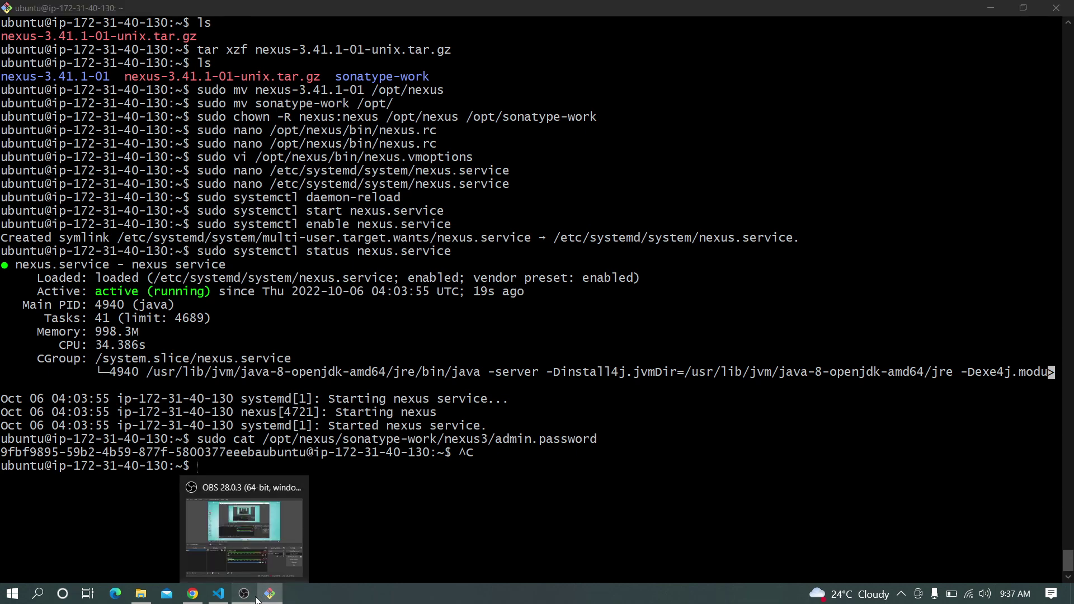